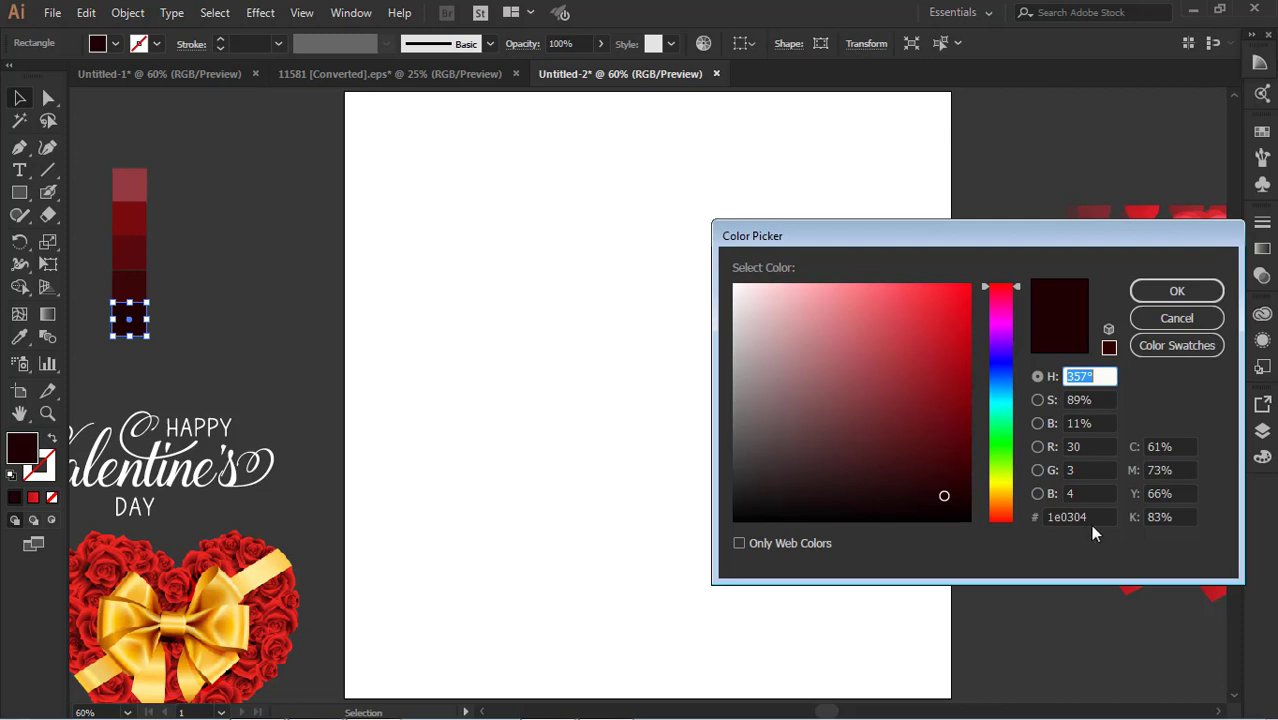
Draw a rectangle covering the whole artboard, filled with the dark maroon colour 1e0304
click(1088, 519)
click(1177, 291)
click(712, 322)
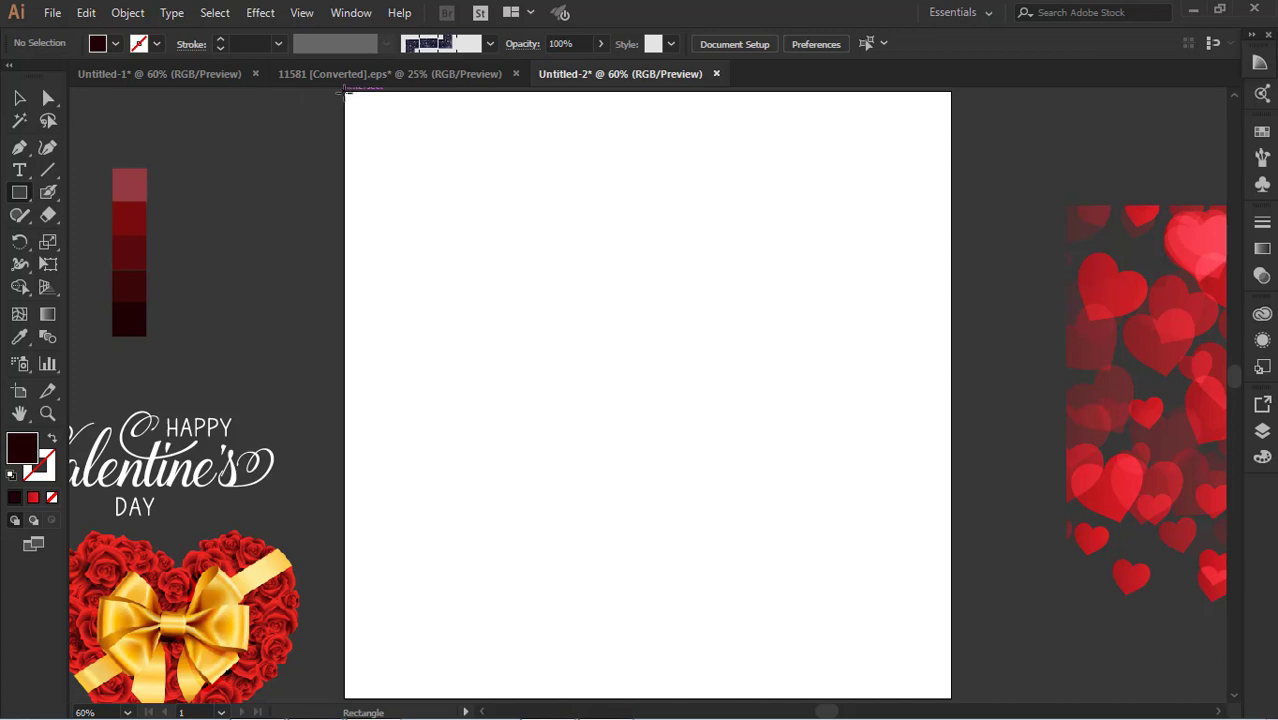
drag(344, 91, 950, 697)
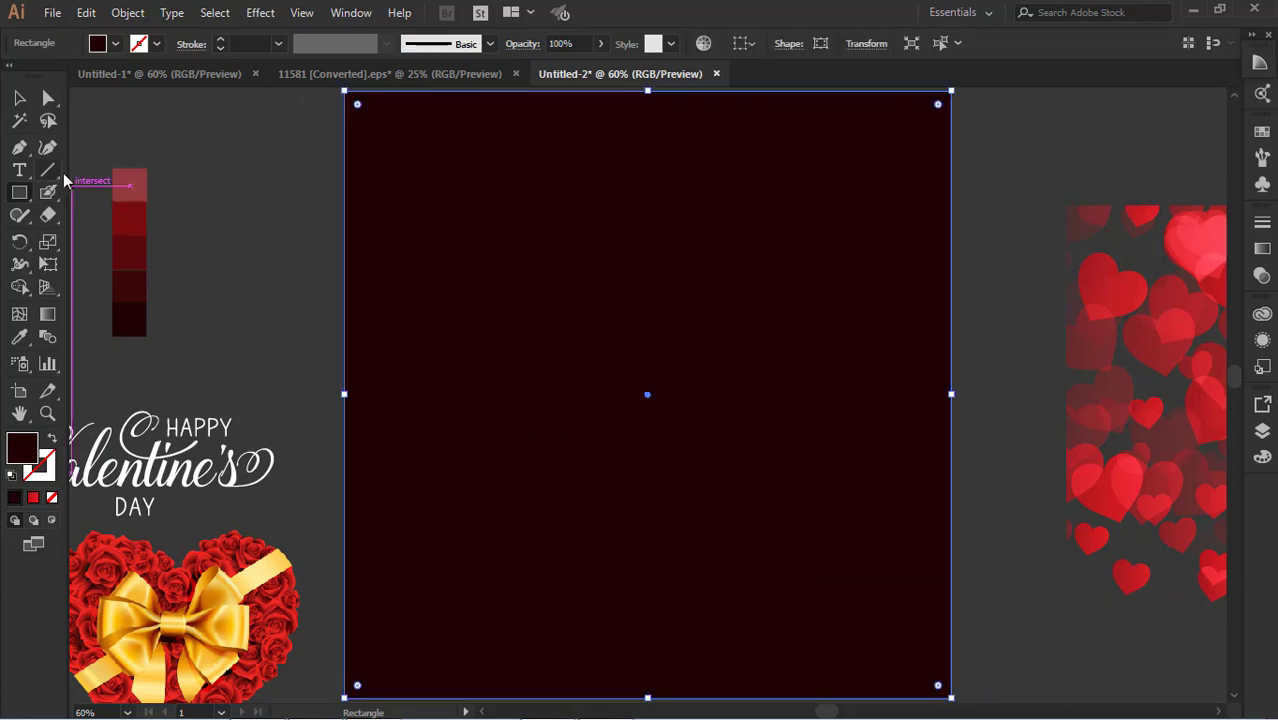
Move the red hearts pattern onto the artboard's upper part and scale it down to the artboard's width
click(20, 97)
click(1101, 385)
drag(1101, 385, 342, 327)
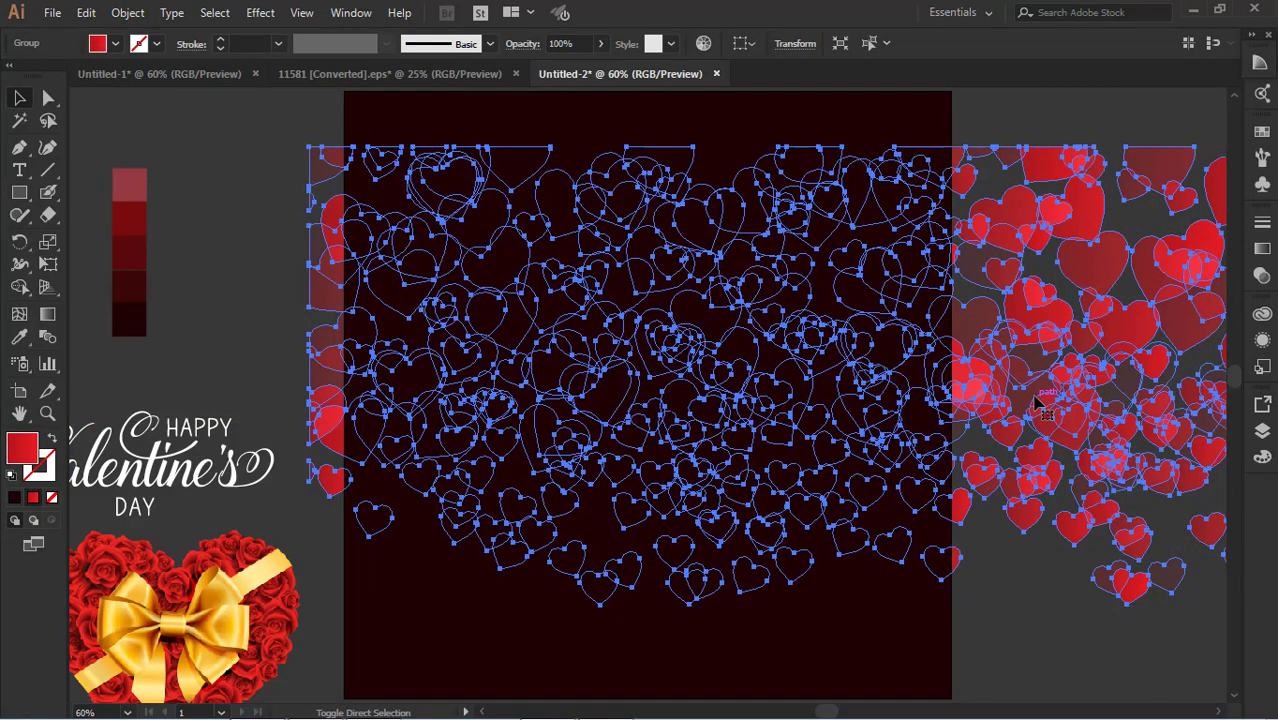
click(1066, 686)
drag(1098, 507, 869, 505)
drag(1198, 603, 572, 349)
drag(492, 178, 765, 115)
drag(848, 285, 951, 342)
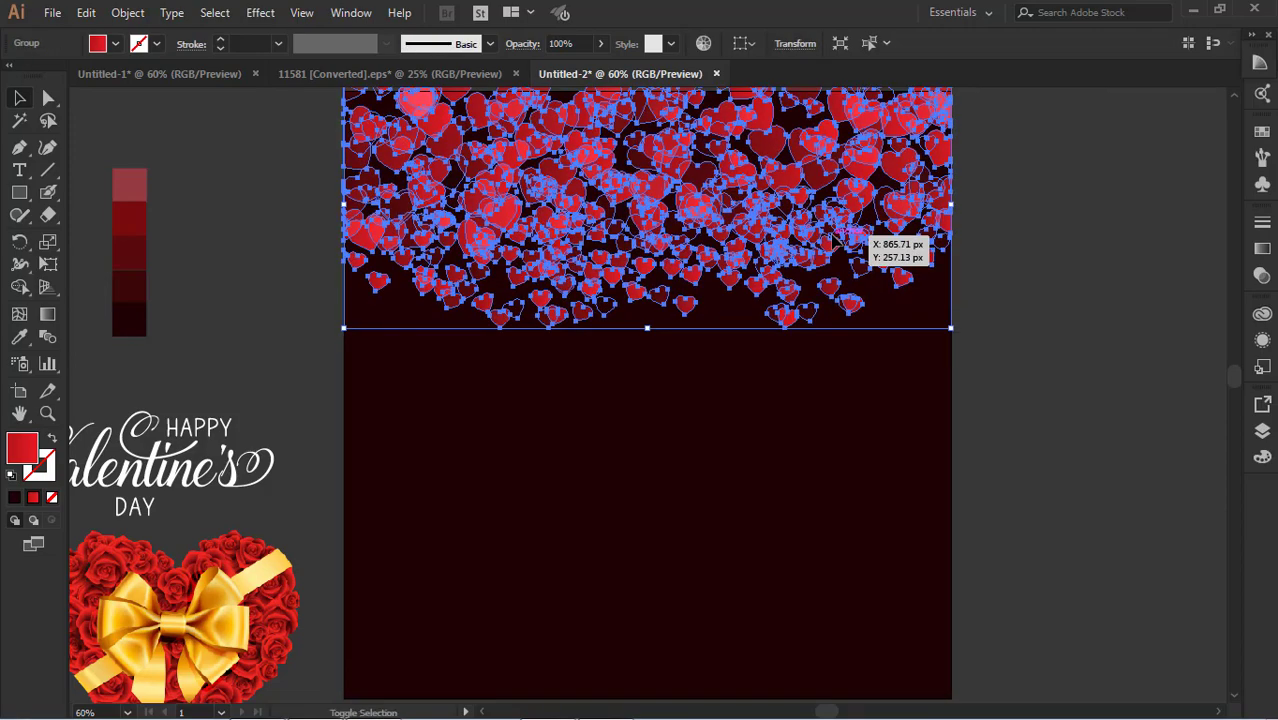
Shift the hearts pattern upward so its lower part hangs over the artboard's upper edge
key(shift+Up)
key(shift+Up)
key(shift+Up)
key(shift+Up)
key(shift+Up)
key(shift+Up)
key(shift+Up)
key(shift+Up)
key(shift+Up)
key(shift+Up)
key(shift+Up)
key(shift+Up)
key(shift+Up)
key(shift+Up)
key(shift+Up)
key(shift+Down)
key(shift+Down)
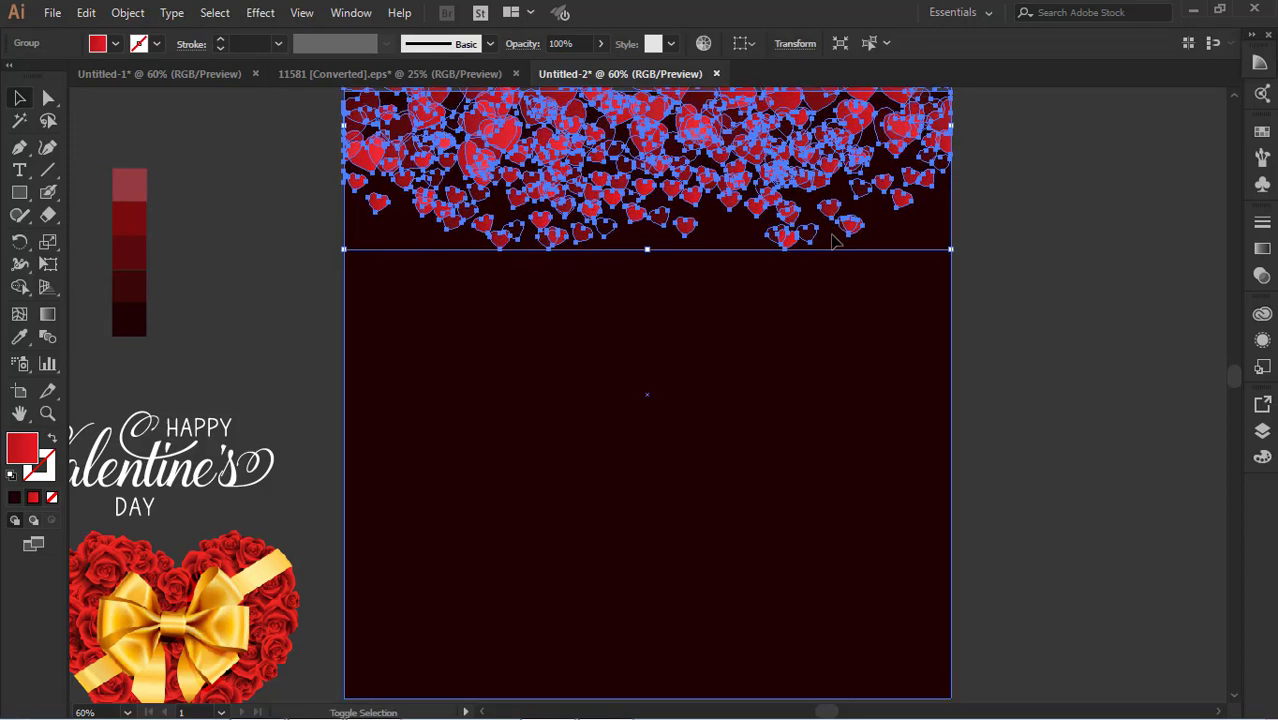
click(806, 202)
click(792, 188)
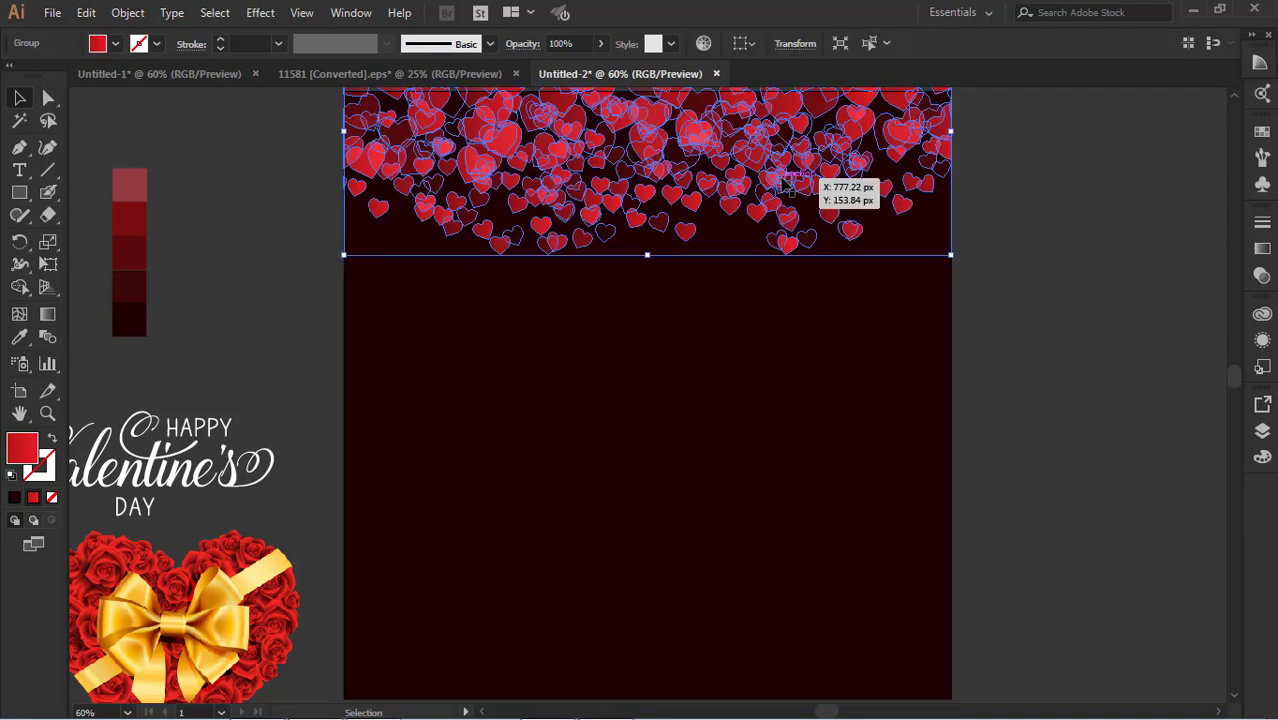
click(1109, 320)
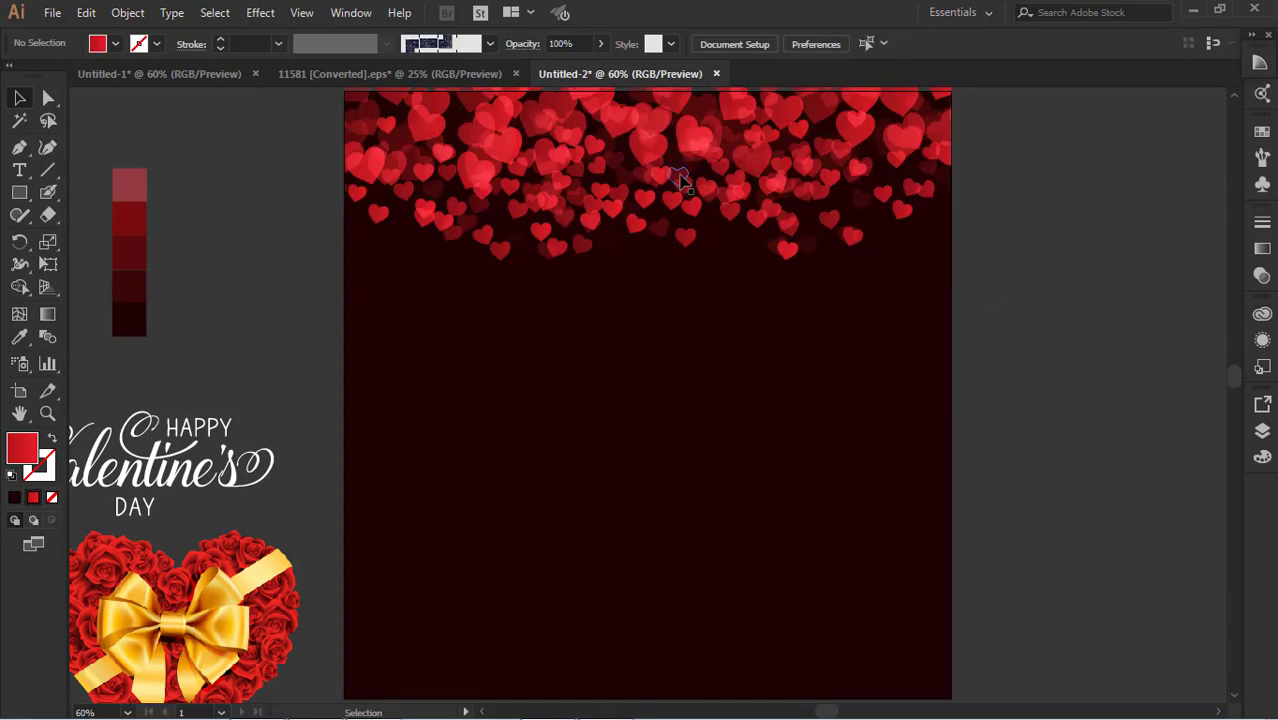
Duplicate the hearts pattern and place the copy around the middle of the artboard
drag(679, 177, 686, 410)
key(ctrl+z)
click(1030, 290)
click(661, 156)
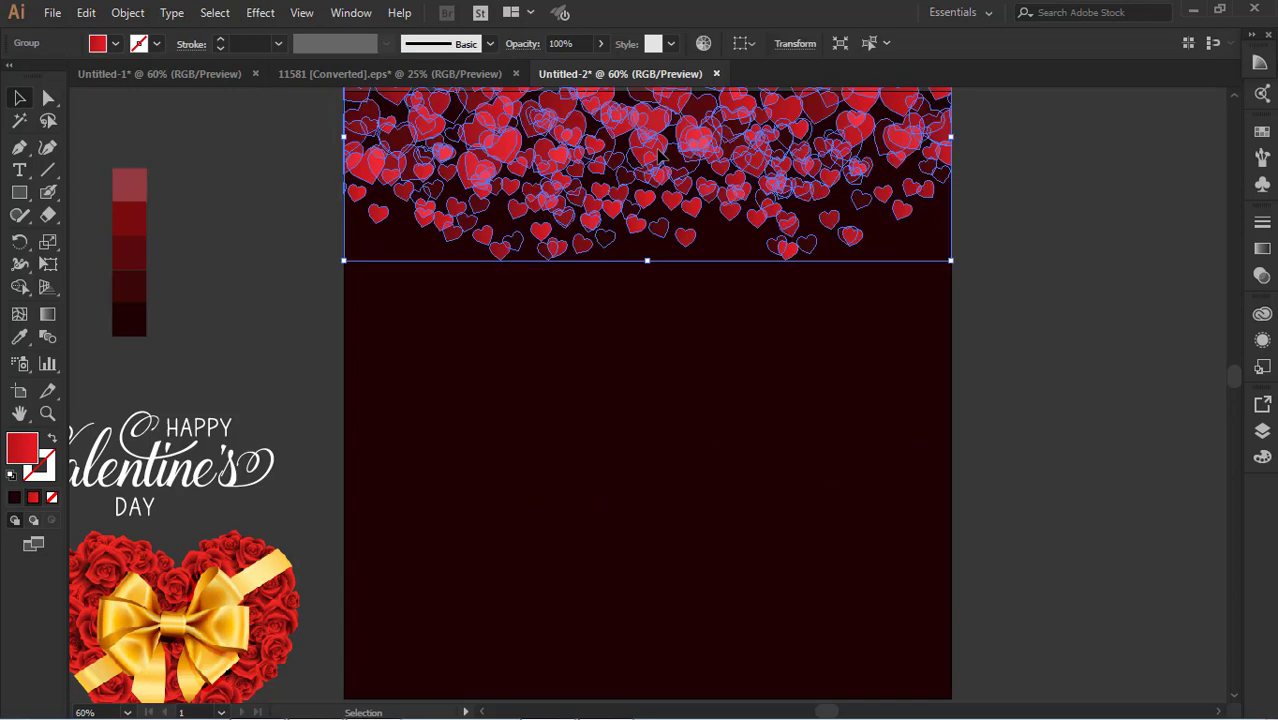
drag(660, 160, 667, 460)
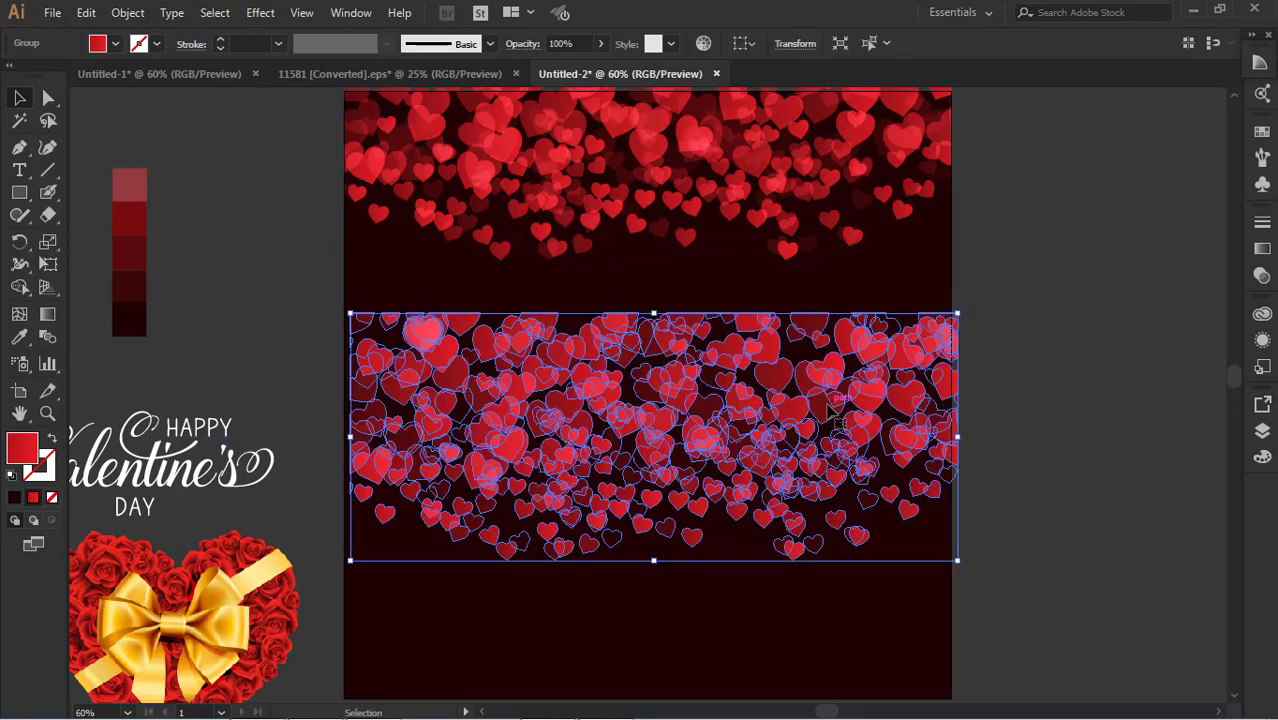
Reflect the copied hearts pattern across the horizontal axis
right_click(828, 406)
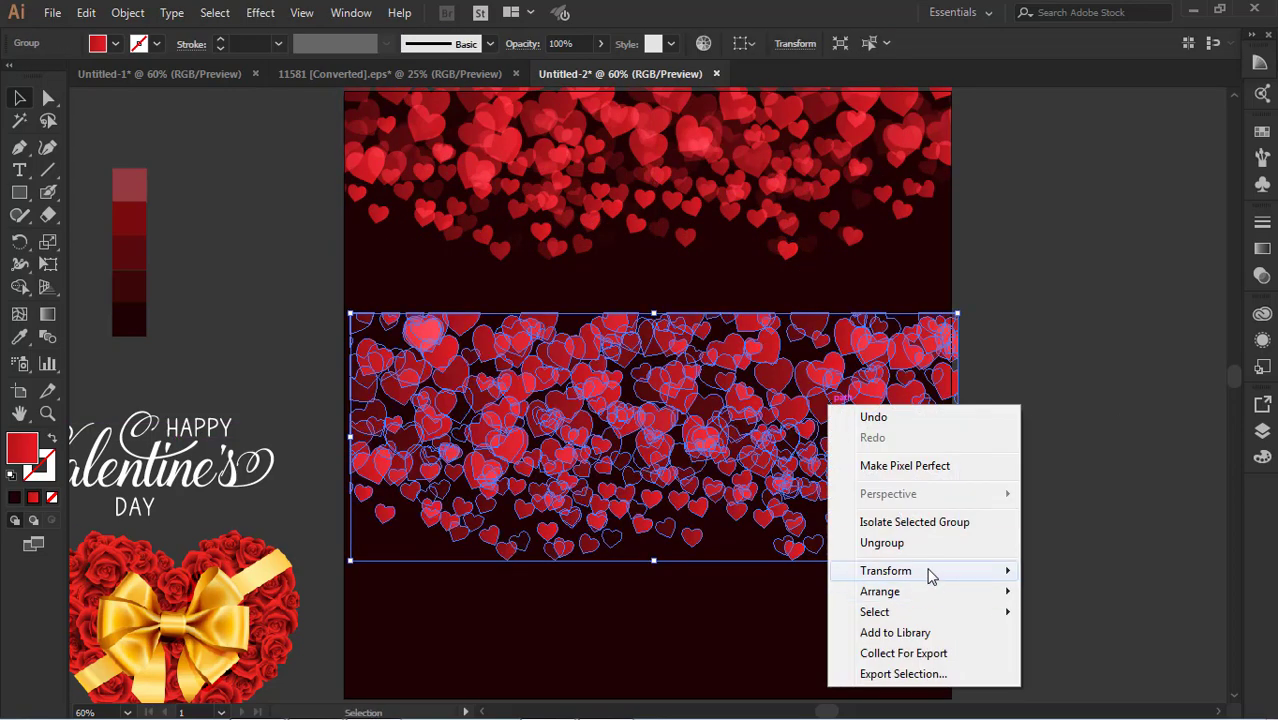
mouse_move(925, 571)
click(617, 473)
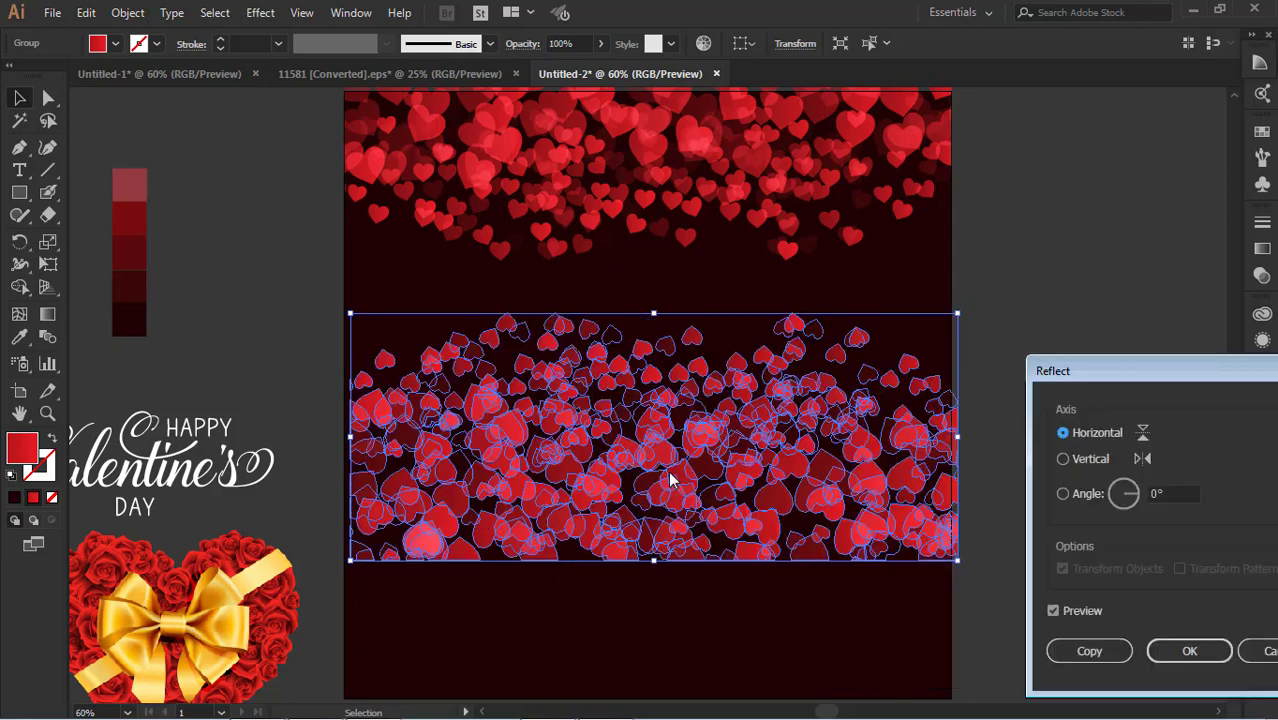
click(1198, 642)
click(1090, 402)
Move the reflected hearts down over the artboard's lower edge and line them up with its sides
drag(843, 449, 843, 470)
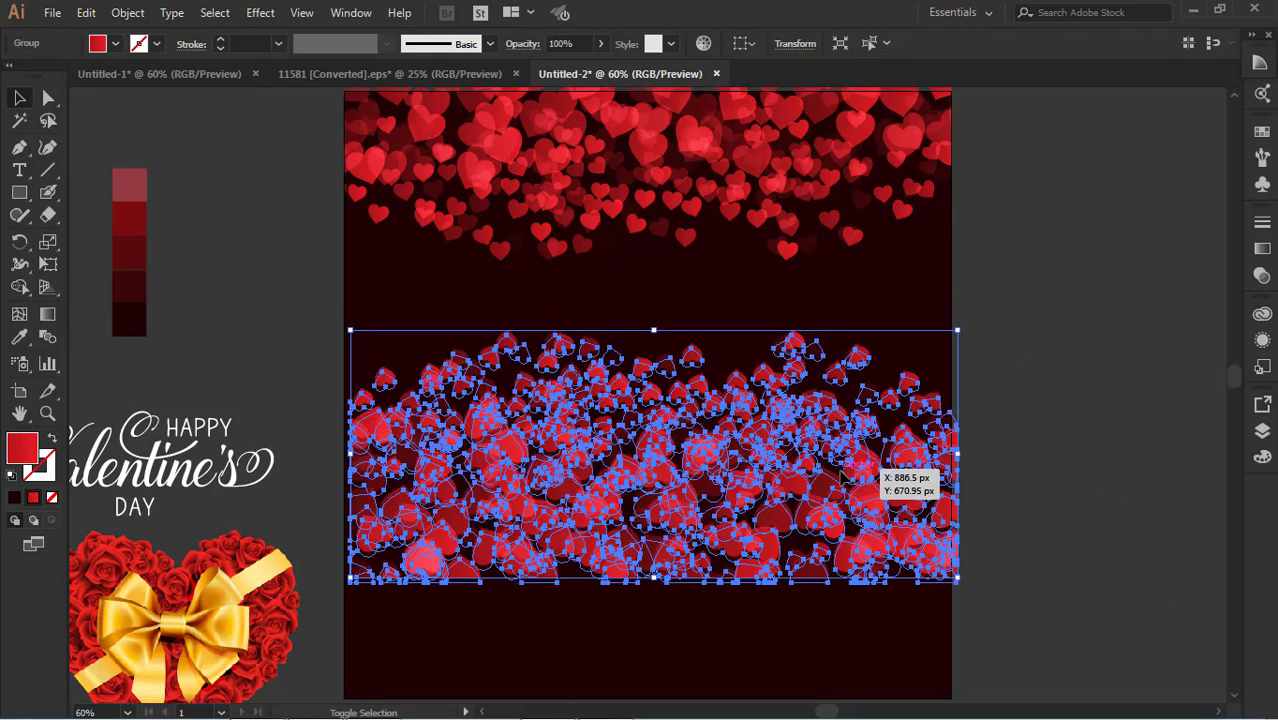
key(shift+Down)
key(shift+Down)
key(shift+Down)
key(shift+Down)
key(shift+Down)
key(shift+Down)
key(shift+Down)
key(shift+Down)
key(shift+Down)
key(shift+Down)
key(shift+Down)
key(shift+Down)
key(shift+Down)
key(shift+Down)
key(shift+Down)
key(shift+Down)
key(shift+Down)
key(shift+Down)
key(shift+Down)
key(shift+Down)
key(Left)
key(Left)
key(Left)
key(shift+Left)
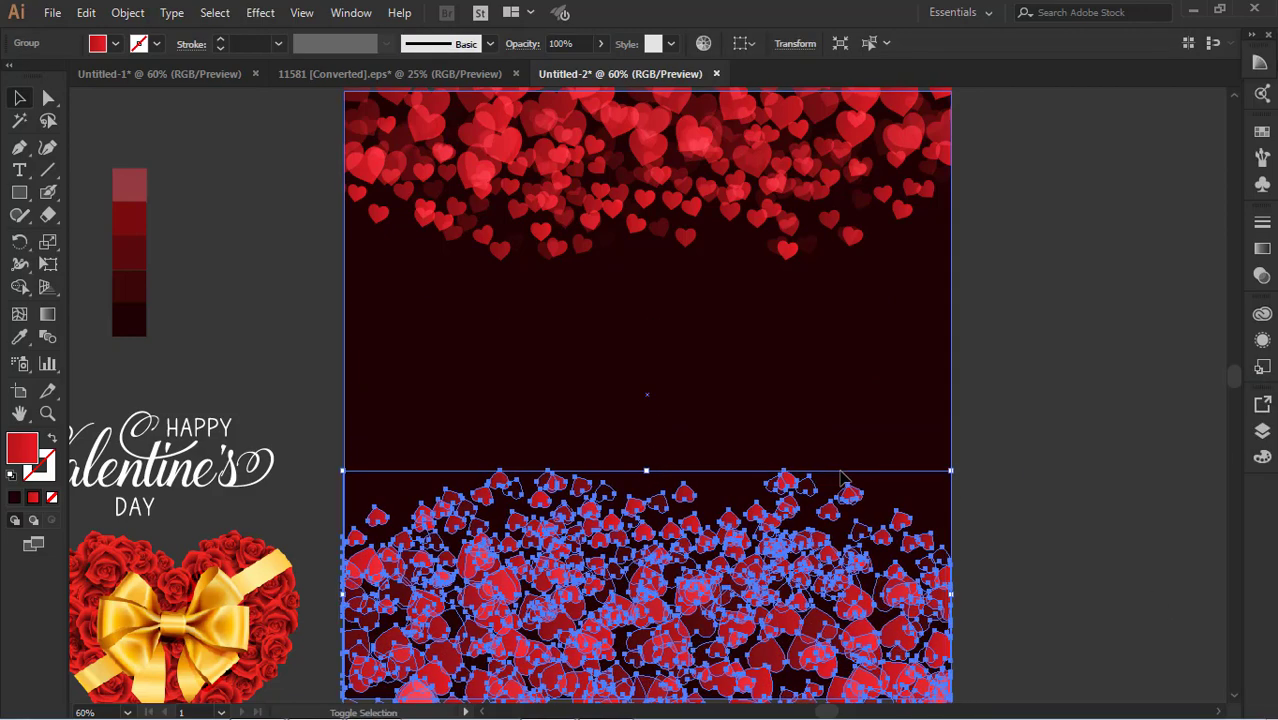
key(shift+Down)
key(shift+Down)
key(shift+Down)
key(shift+Down)
key(shift+Down)
key(shift+Down)
key(shift+Down)
key(shift+Down)
key(shift+Down)
key(shift+Down)
key(shift+Down)
key(shift+Down)
key(shift+Down)
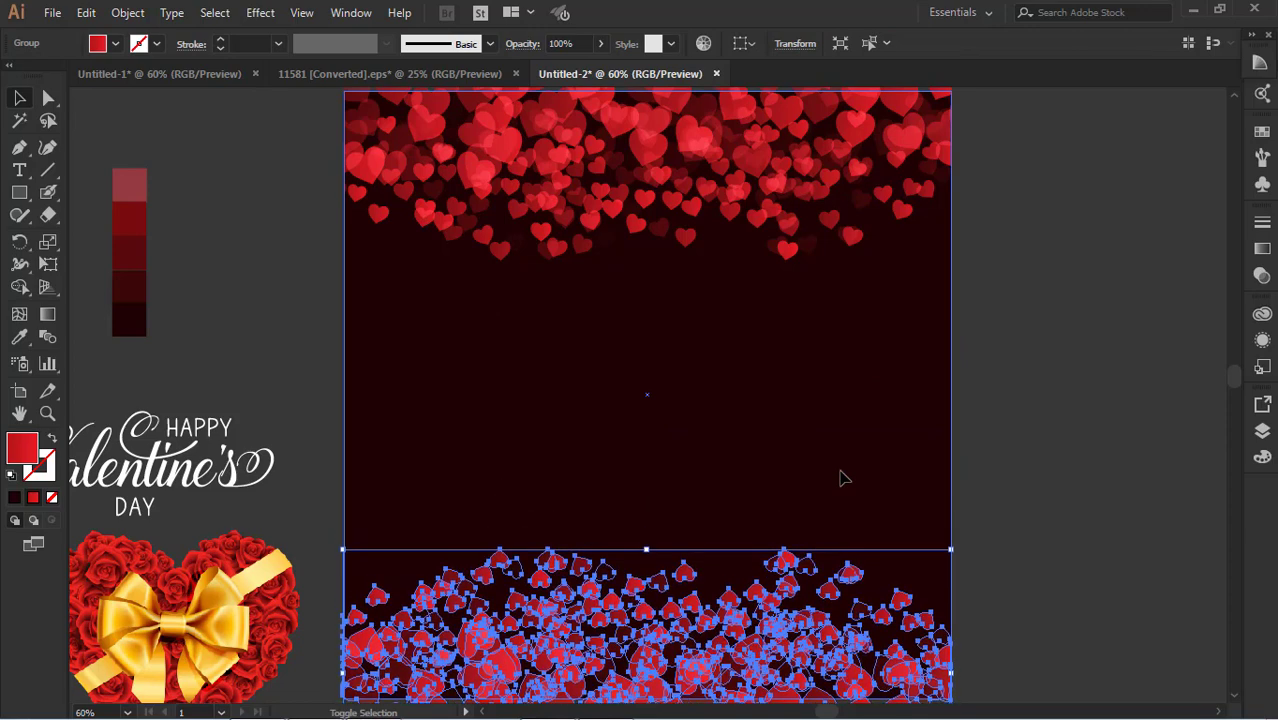
key(shift+Down)
key(shift+Down)
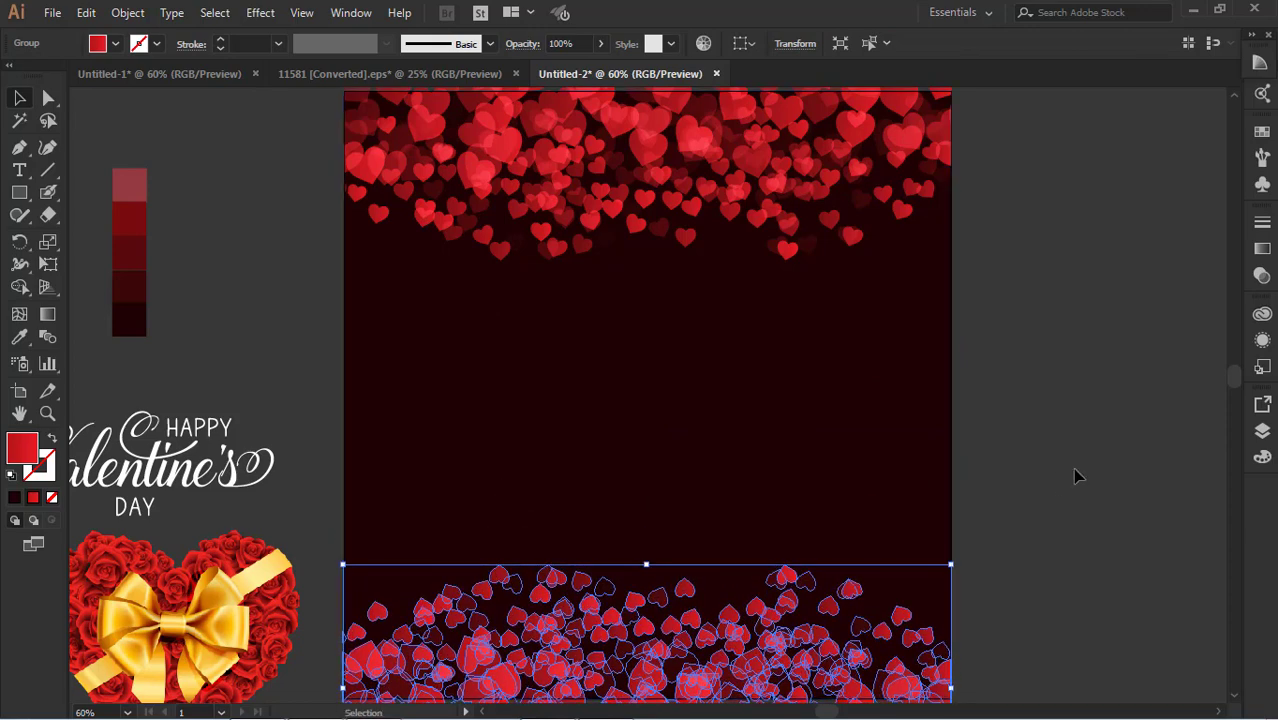
click(1075, 476)
Nudge the upper hearts pattern slightly further up
click(700, 178)
key(shift+Up)
key(shift+Up)
key(shift+Up)
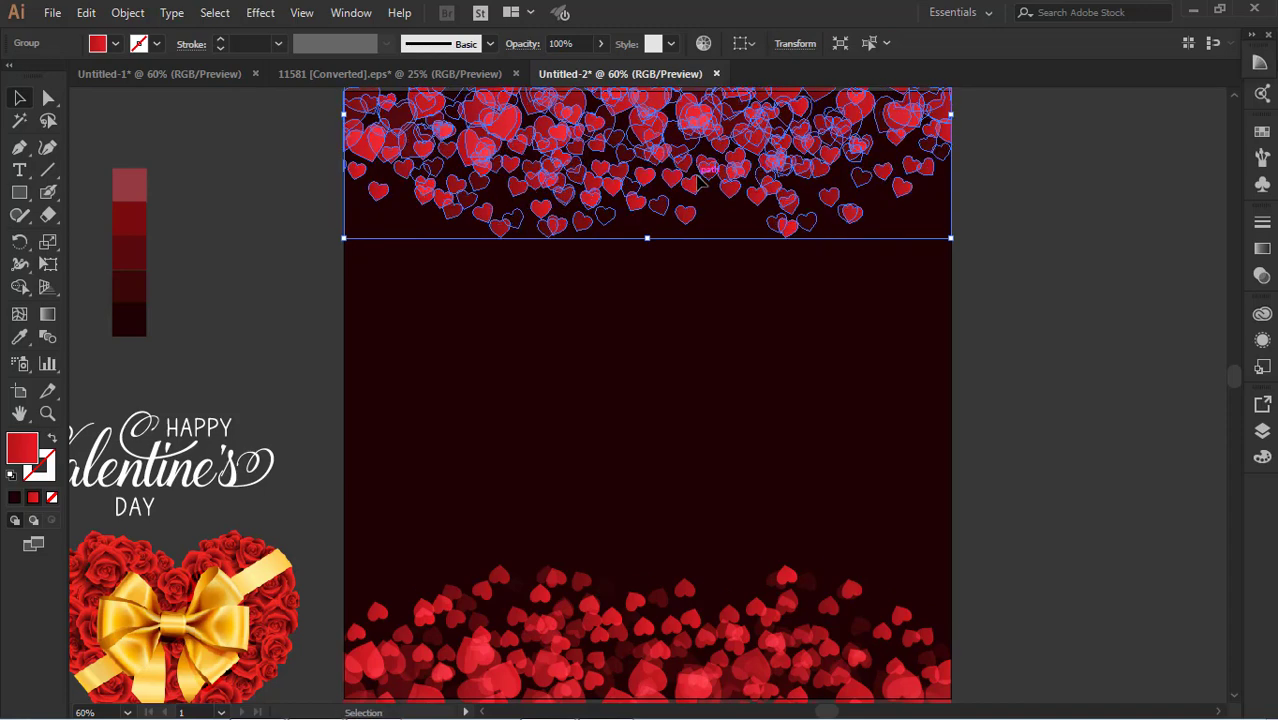
click(1036, 332)
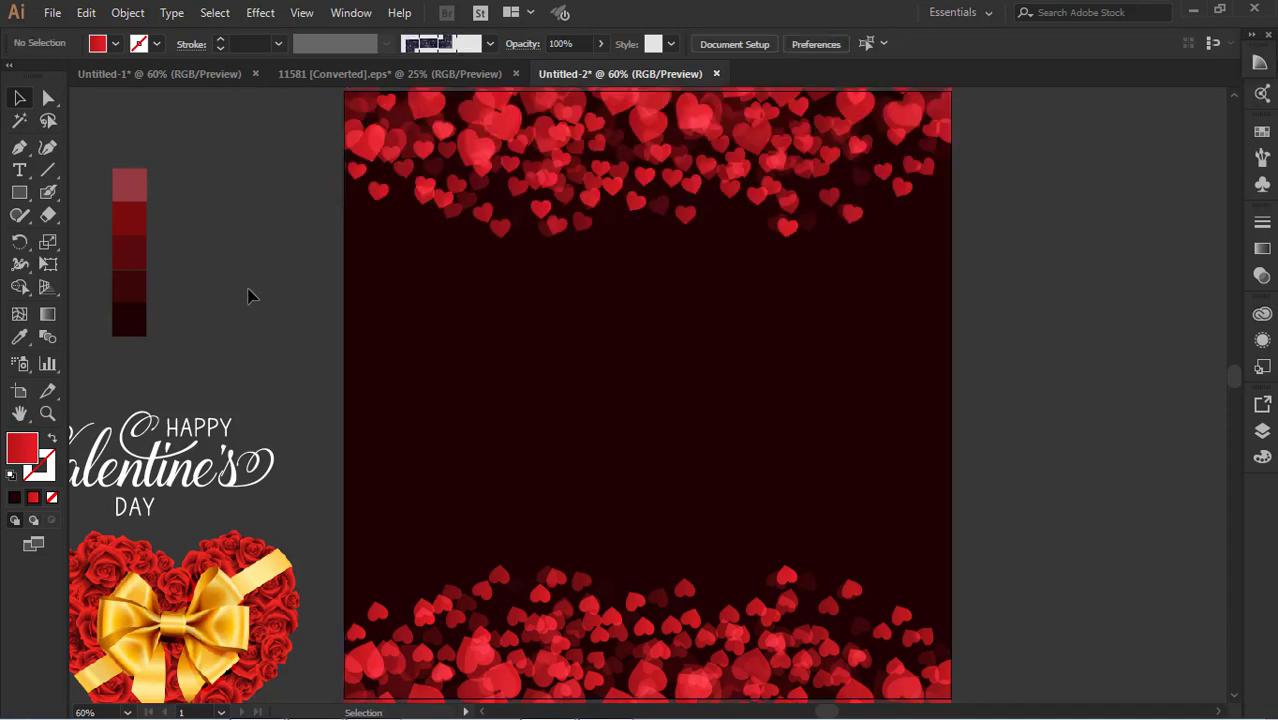
Draw a large circle with the Ellipse tool, scale it to about 1011 px and move it over the artboard's middle
drag(19, 193, 110, 238)
drag(481, 178, 1078, 541)
key(v)
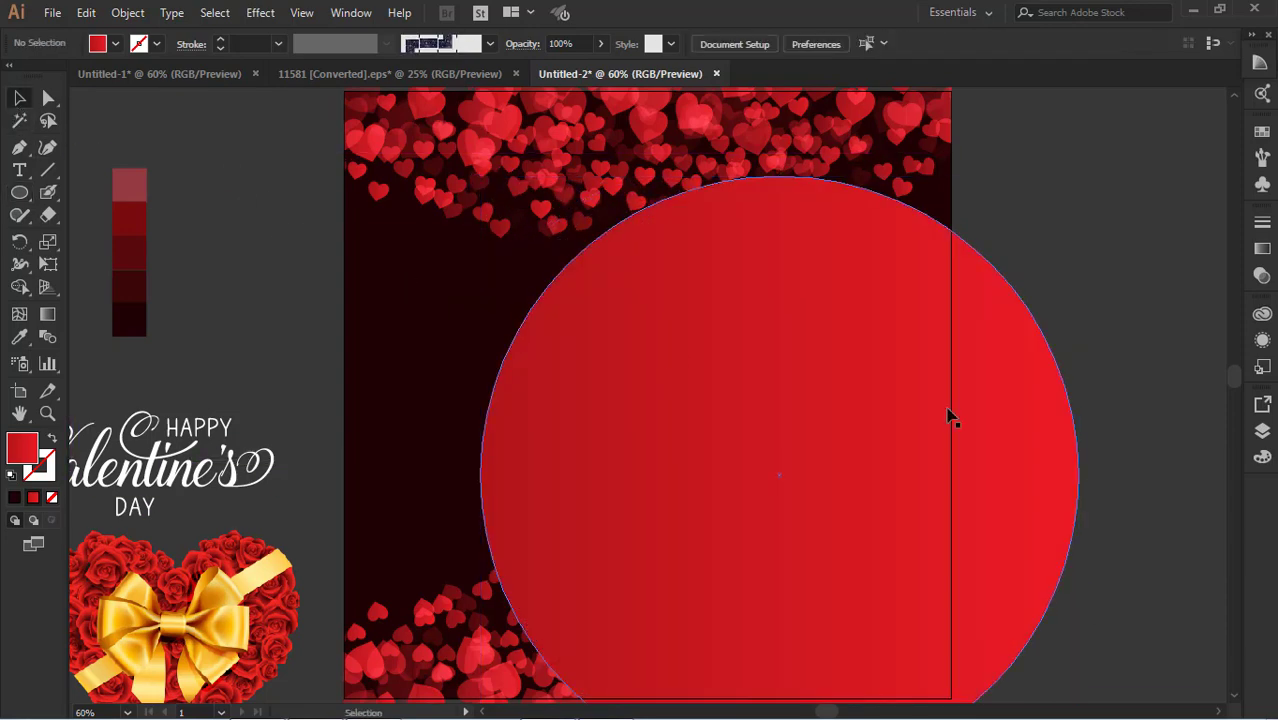
drag(876, 410, 760, 379)
drag(969, 149, 936, 177)
drag(762, 388, 763, 337)
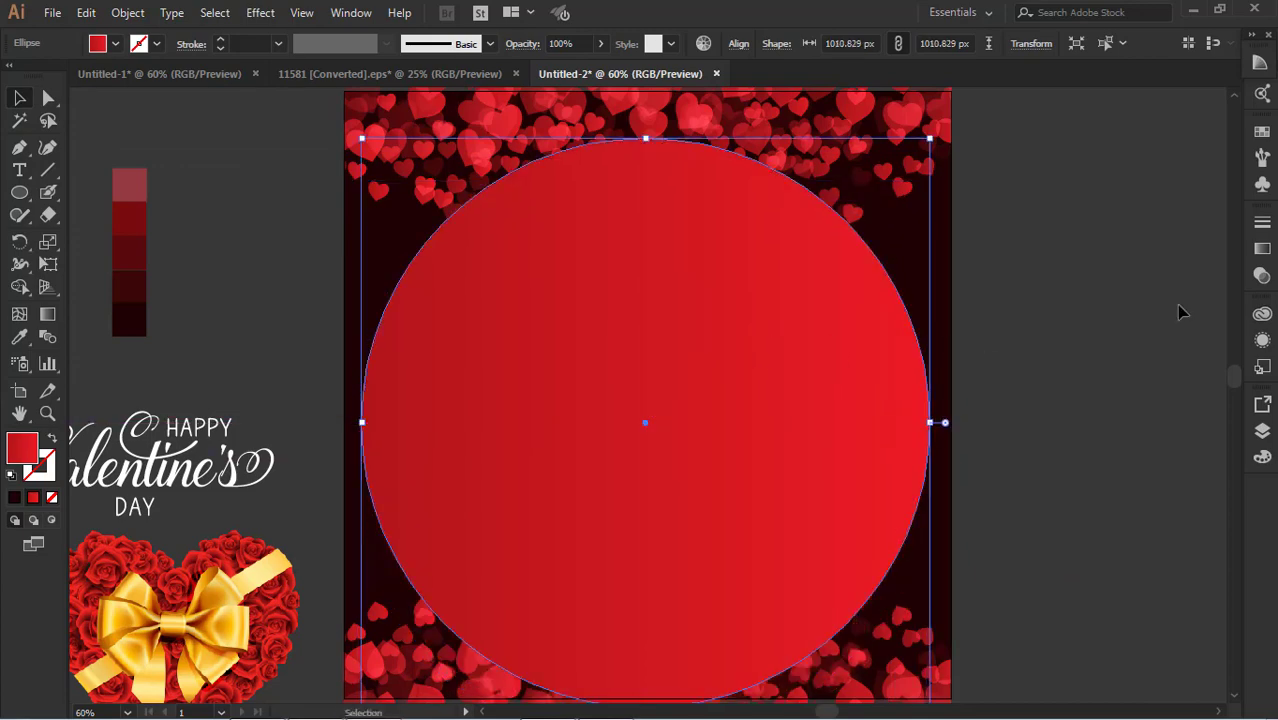
Scale the circle down to about 935 px and reposition it near the artboard's centre
mouse_move(1238, 391)
mouse_down()
mouse_move(1231, 356)
mouse_move(1234, 388)
mouse_up()
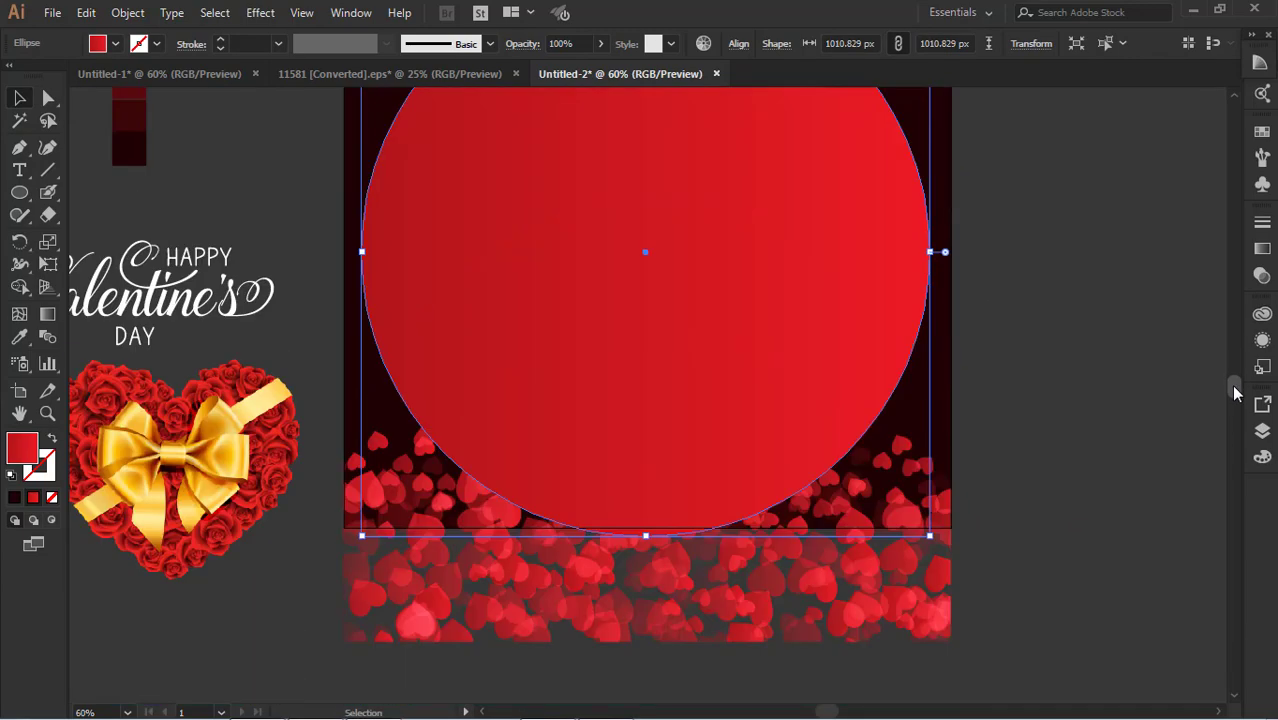
drag(937, 536, 895, 485)
key(ctrl+z)
click(1066, 491)
click(858, 418)
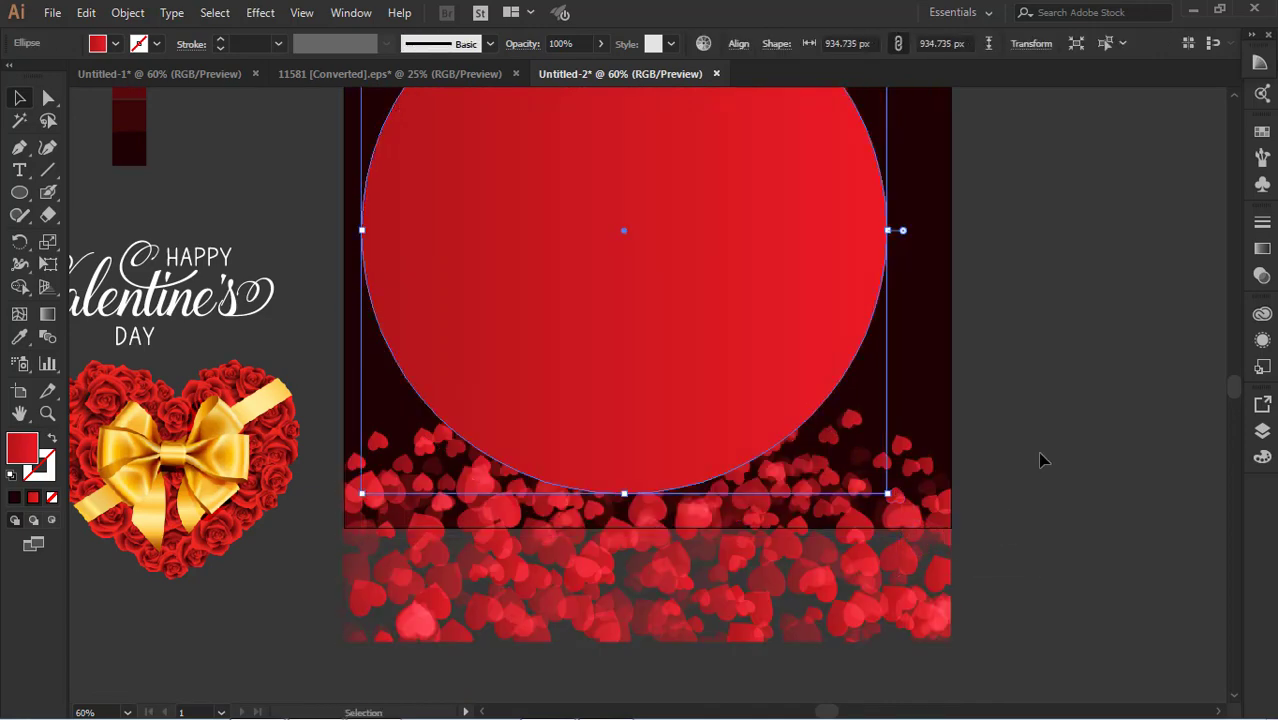
scroll(1041, 456, up, 3)
drag(742, 401, 752, 401)
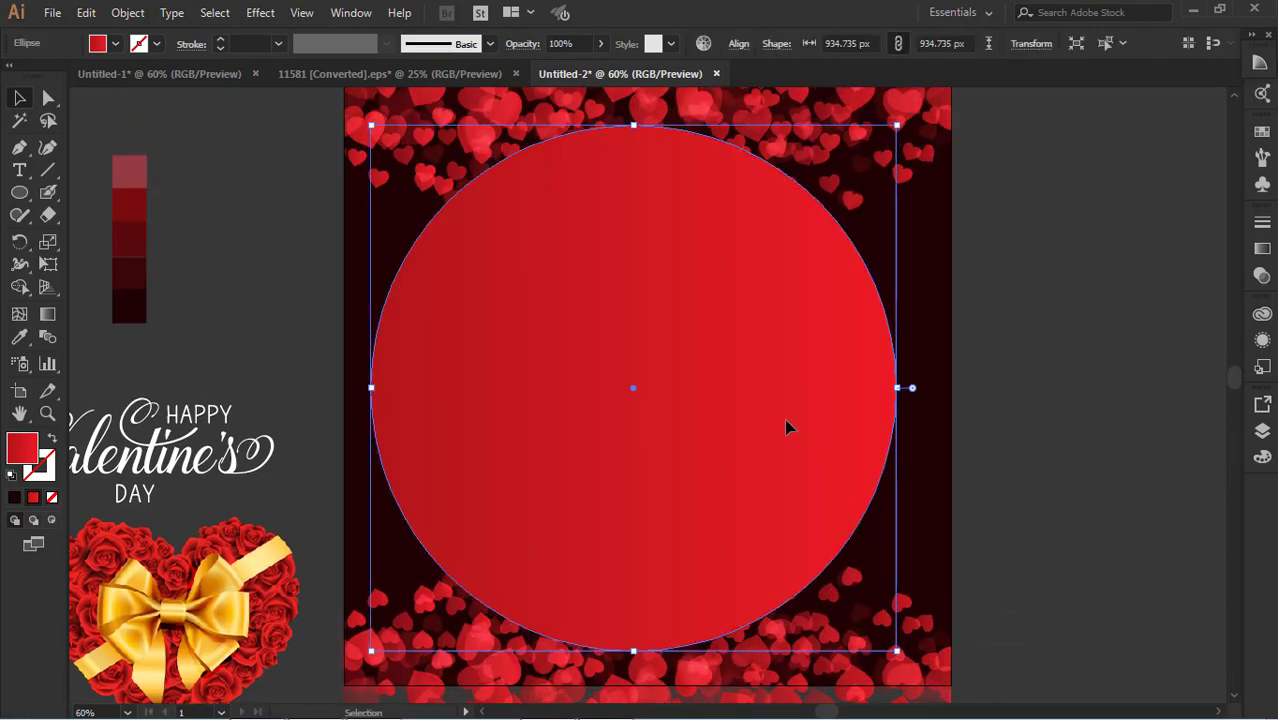
Try to align the circle and the background rectangle on their horizontal centres
shift+click(931, 262)
click(1041, 315)
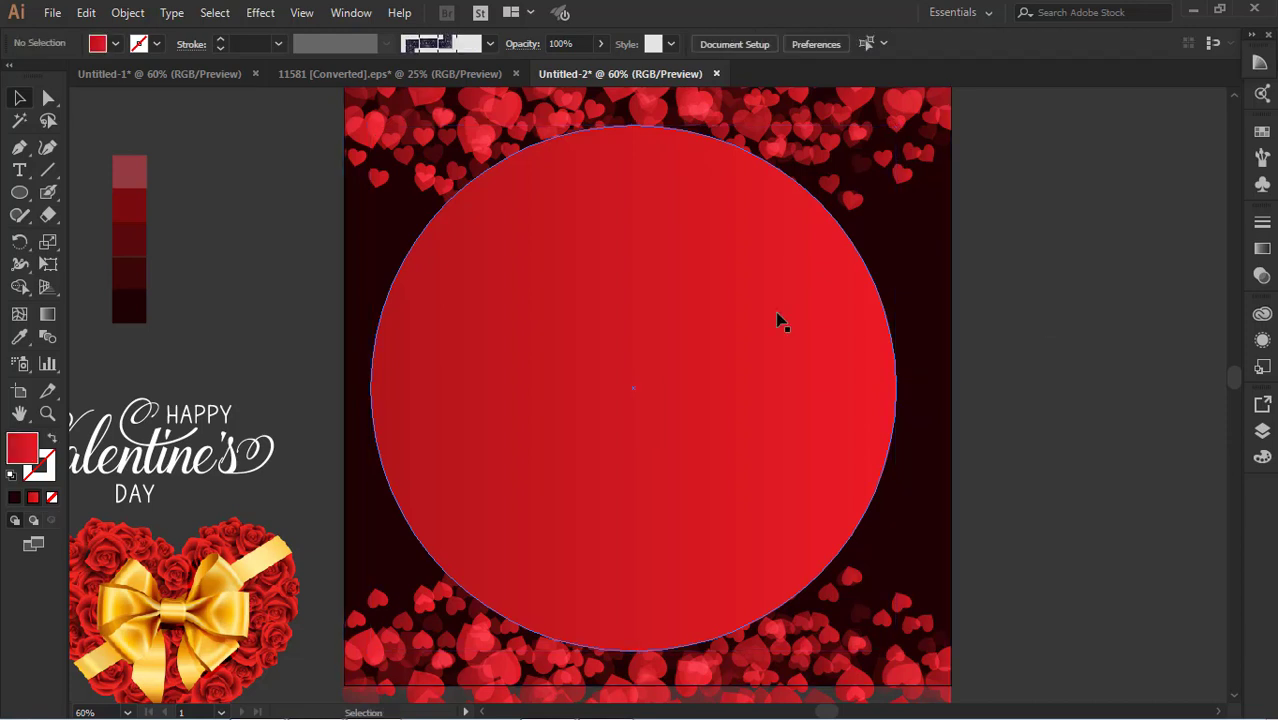
click(777, 313)
shift+click(936, 270)
click(803, 52)
click(1051, 296)
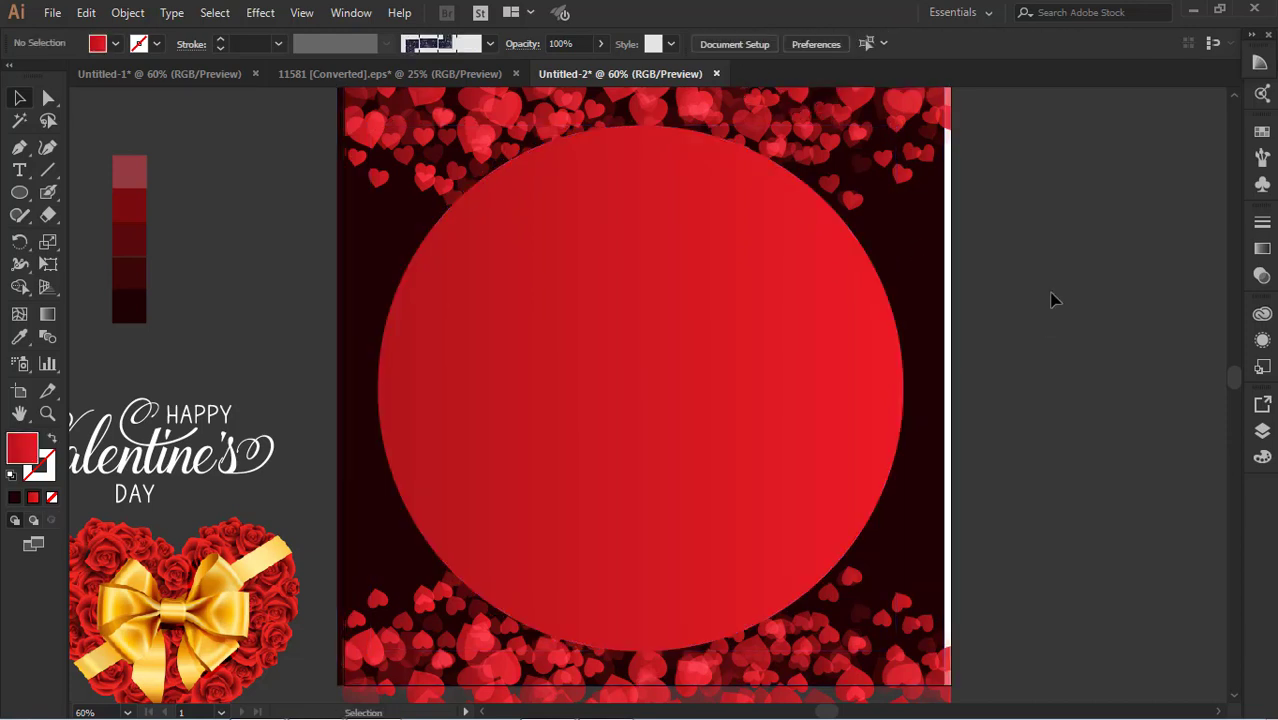
key(ctrl+z)
click(1063, 310)
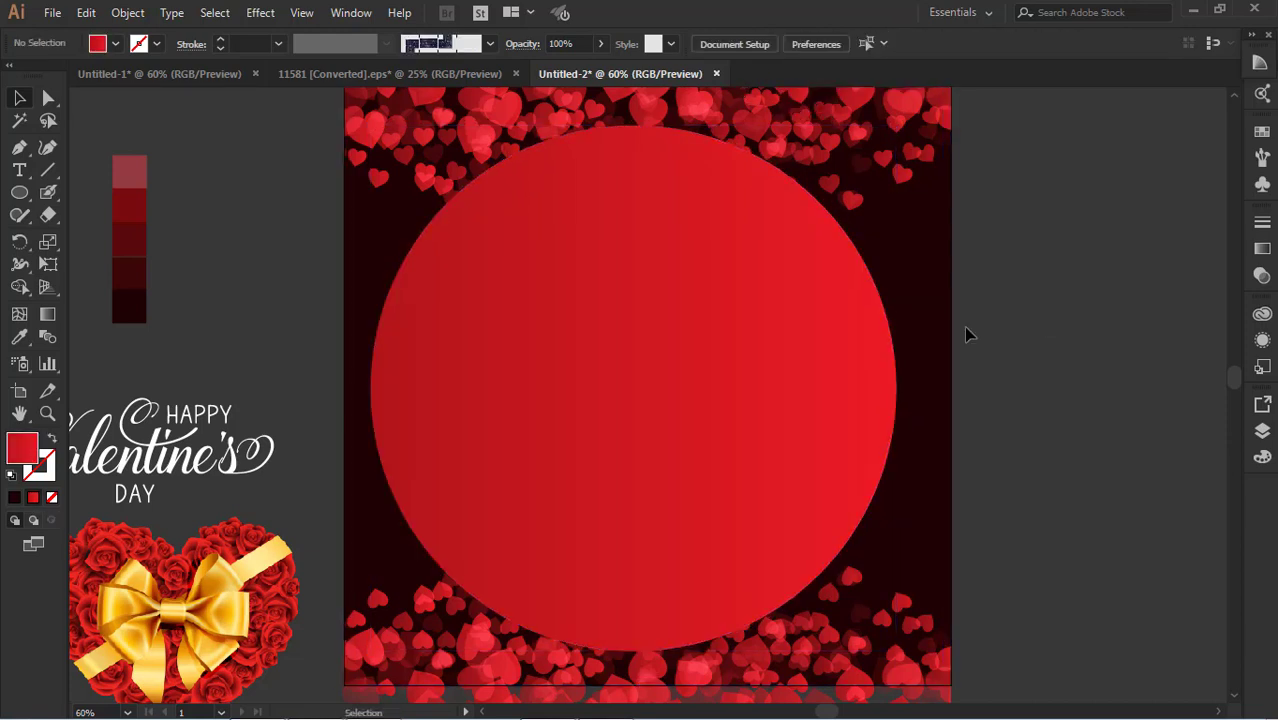
click(888, 345)
shift+click(936, 314)
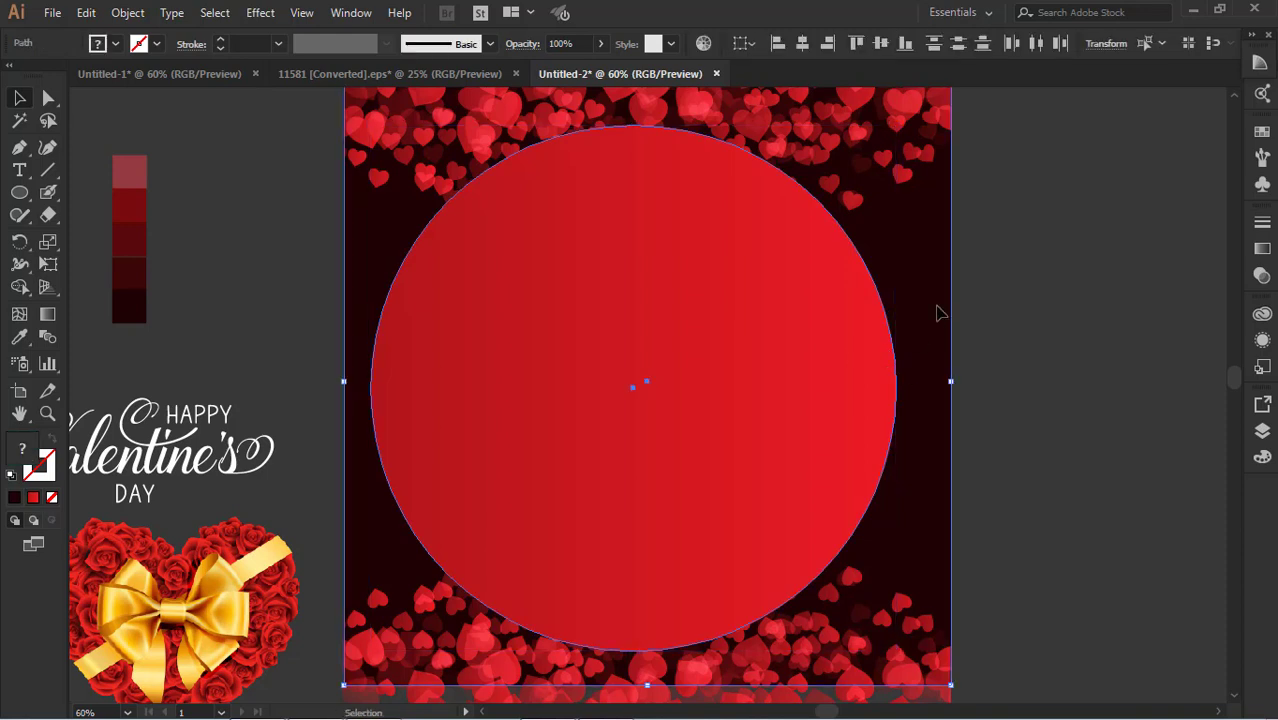
click(801, 44)
click(1010, 276)
key(ctrl+z)
click(1061, 354)
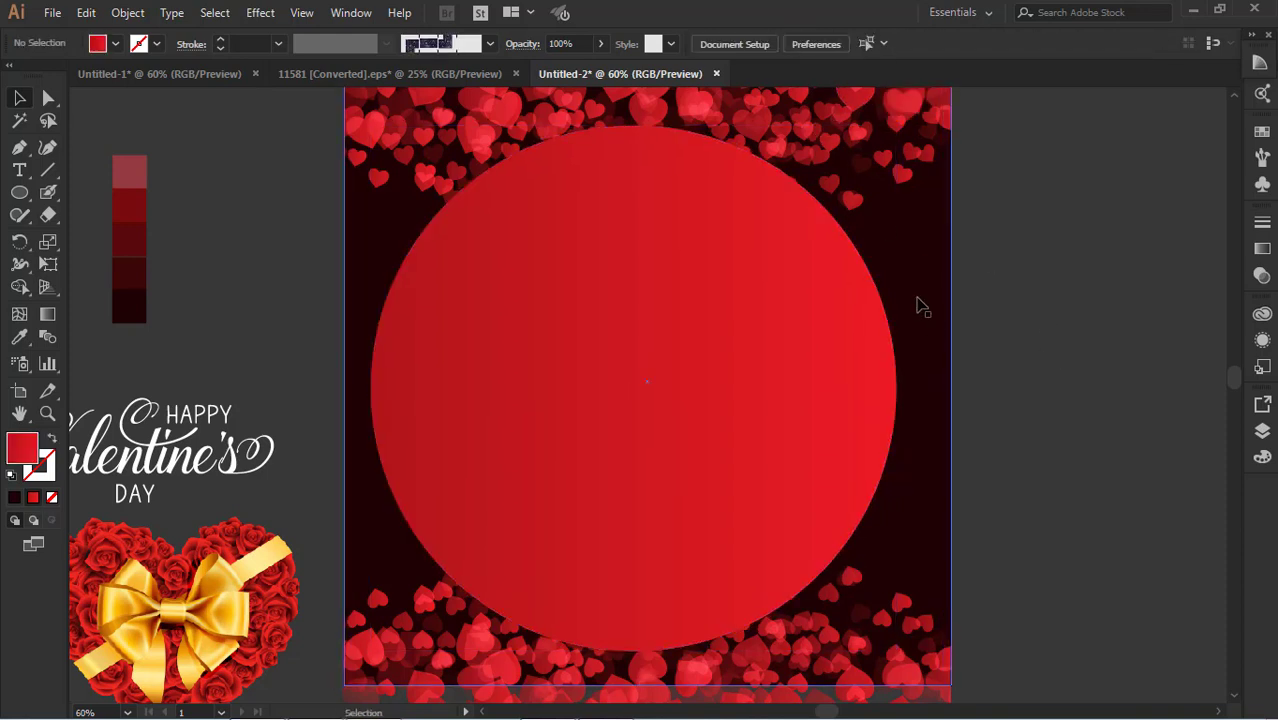
Align the background rectangle and the circle with each other on their horizontal centres
click(922, 307)
shift+click(779, 334)
click(801, 44)
click(965, 376)
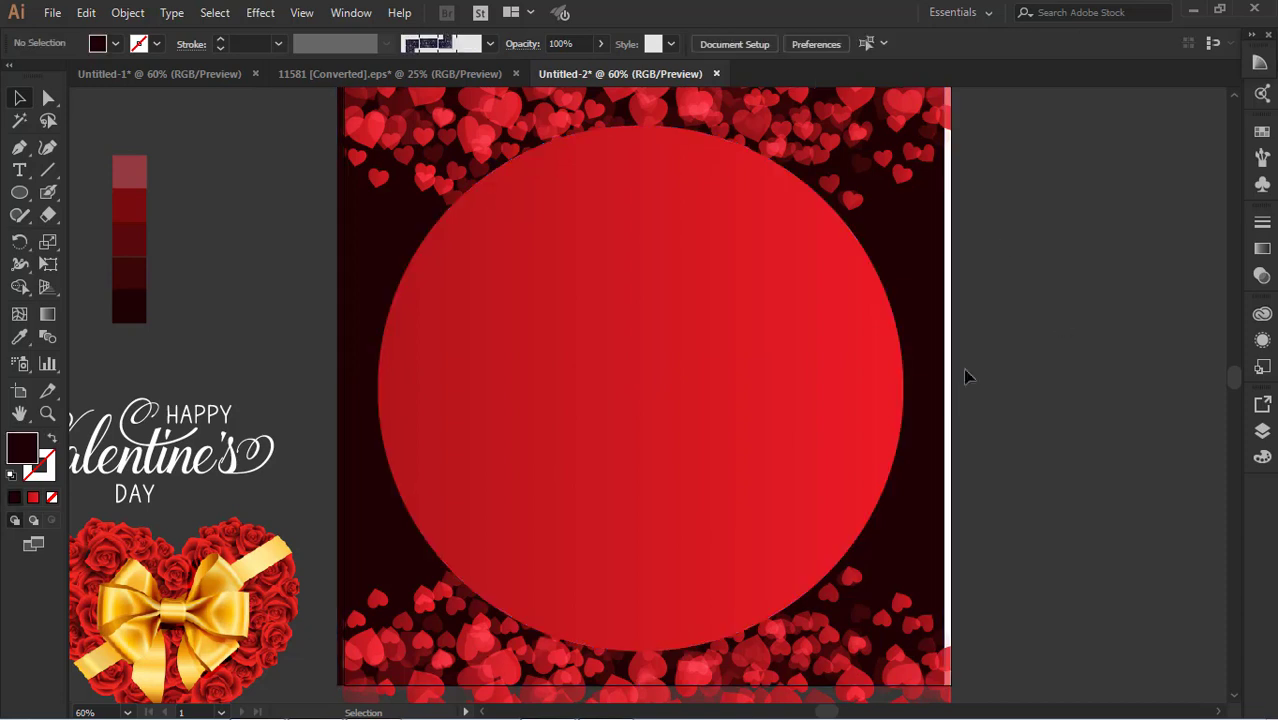
Nudge the background rectangle to the right until it covers the artboard again
click(940, 406)
key(shift+Right)
key(shift+Right)
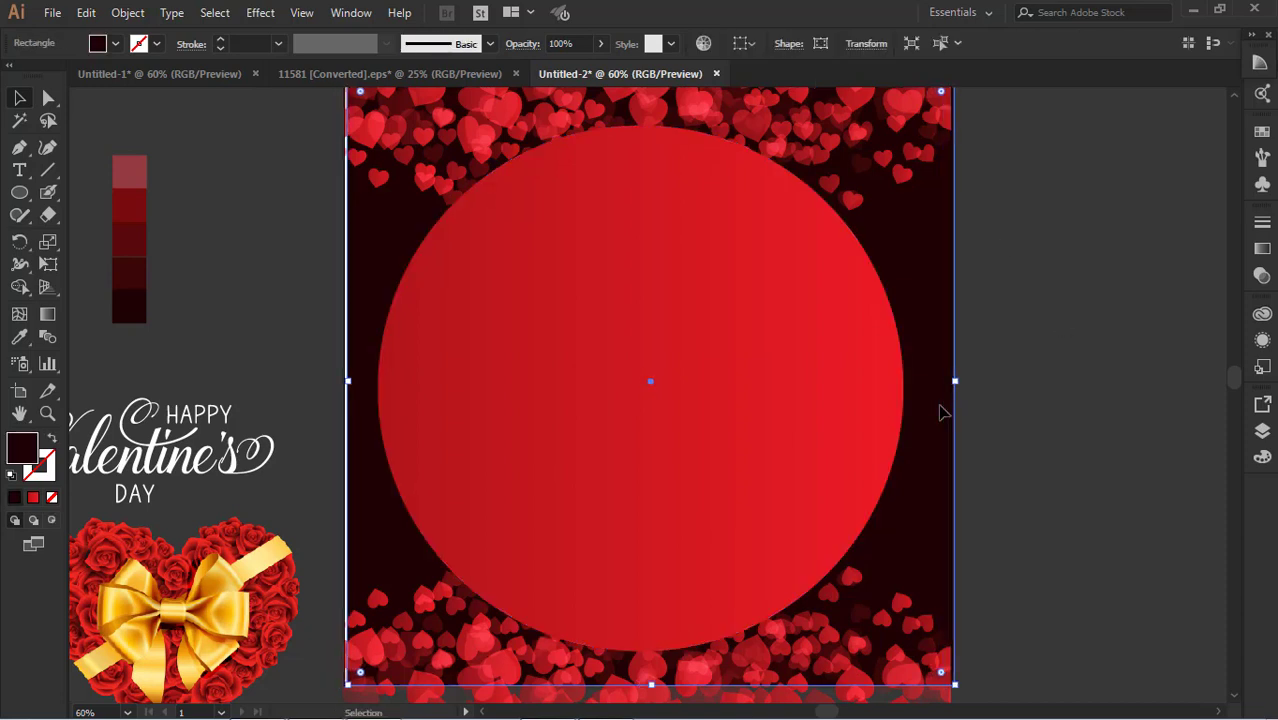
key(Left)
key(Left)
key(Left)
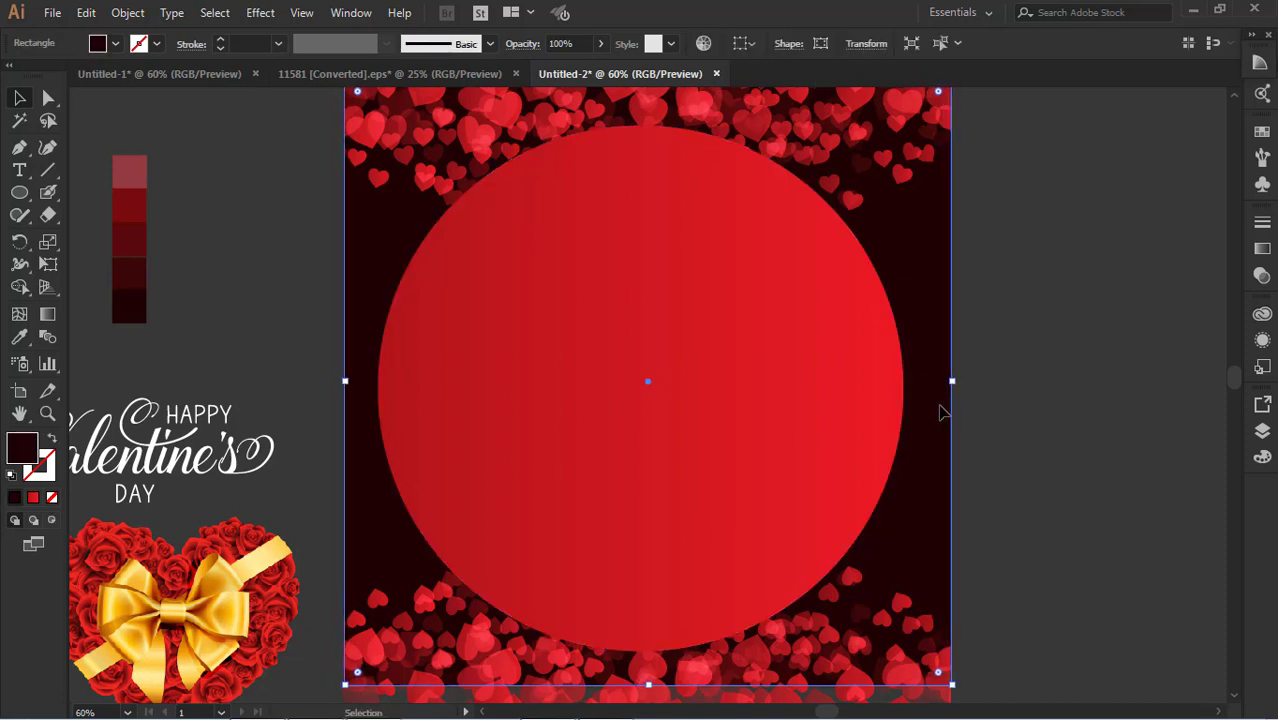
click(1097, 408)
Fill the large circle with the darkest swatch colour using the Eyedropper
scroll(1100, 404, up, 3)
scroll(1105, 398, down, 1)
click(790, 495)
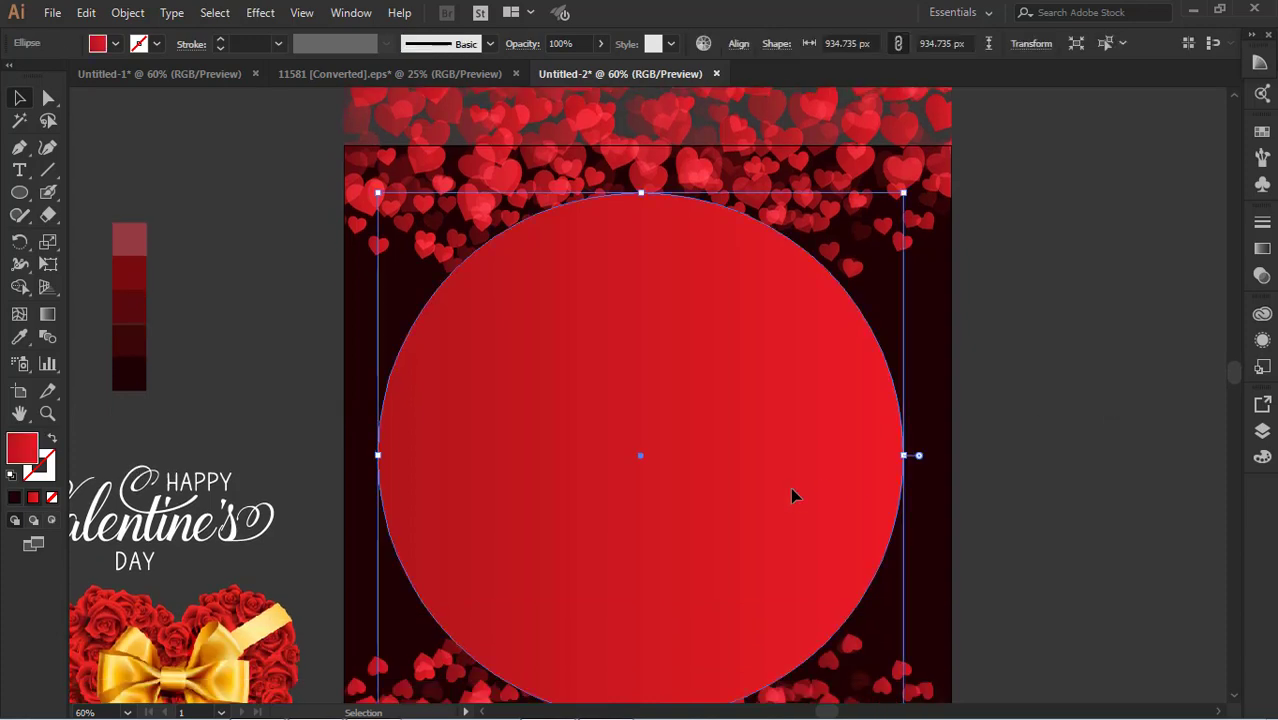
click(19, 340)
click(128, 373)
click(19, 98)
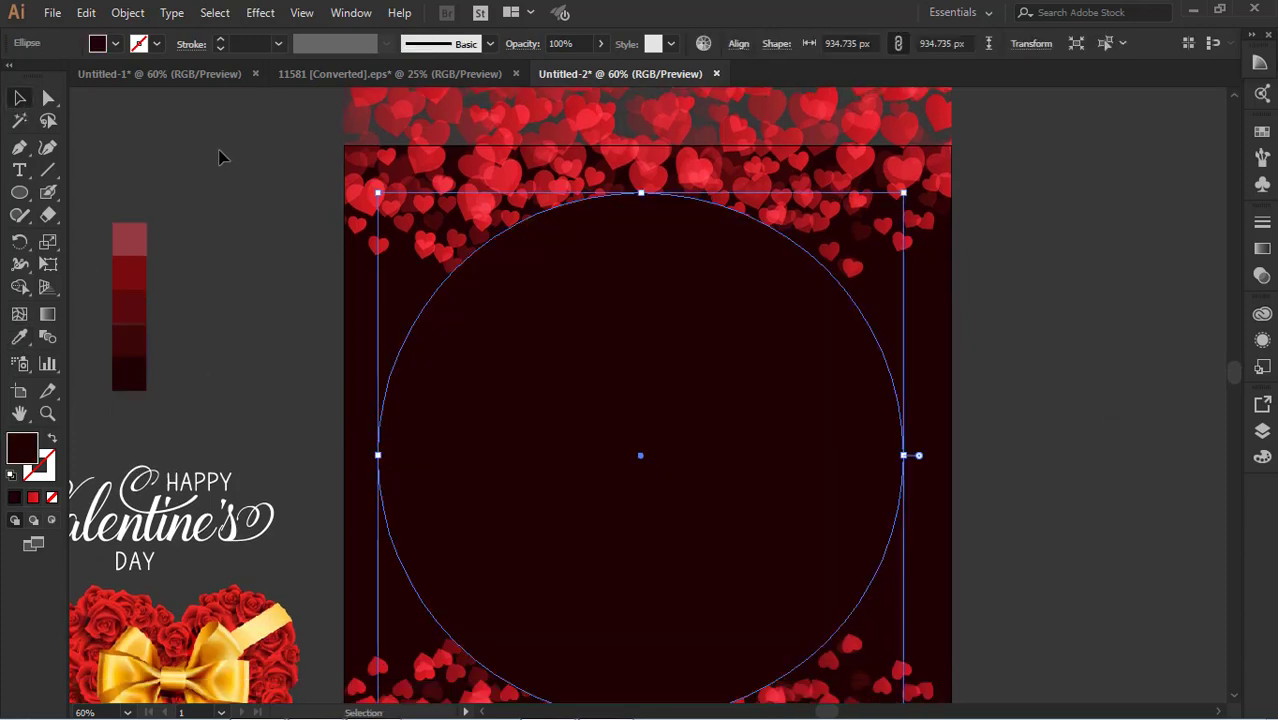
Draw a second circle of about 860 px from the first one's centre and fill it with the second-darkest swatch colour
drag(19, 192, 135, 234)
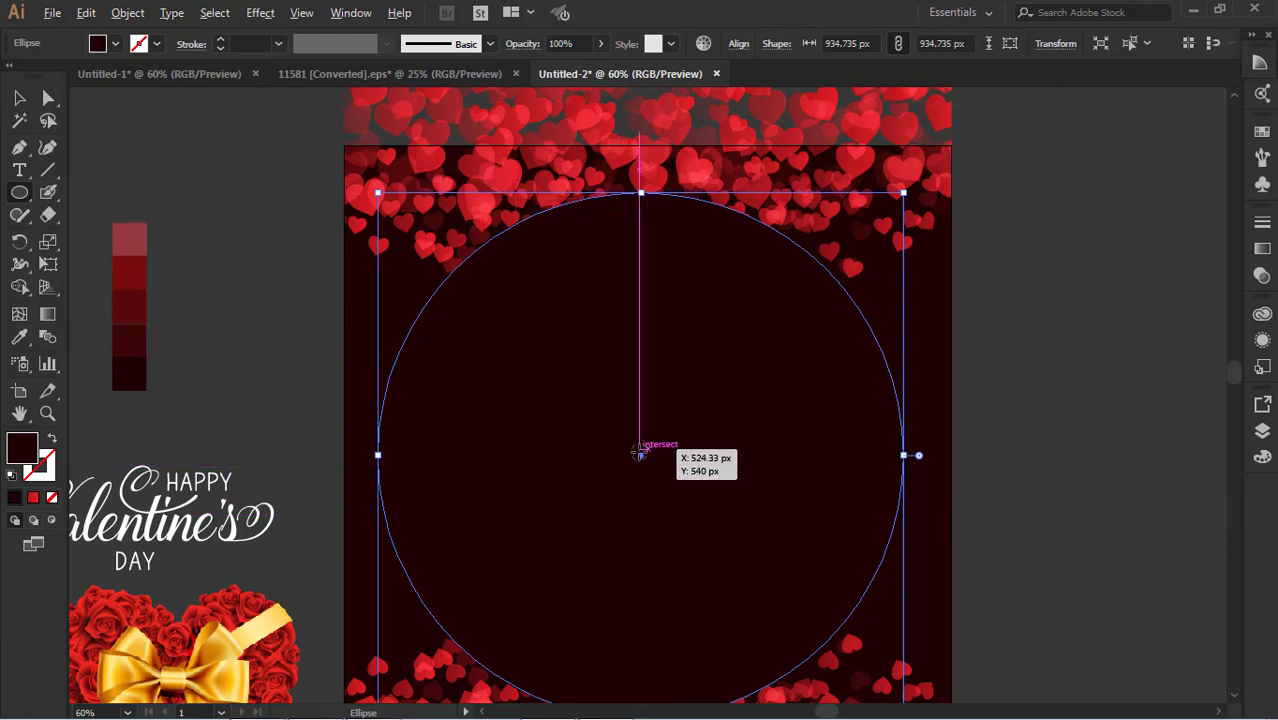
drag(640, 452, 880, 590)
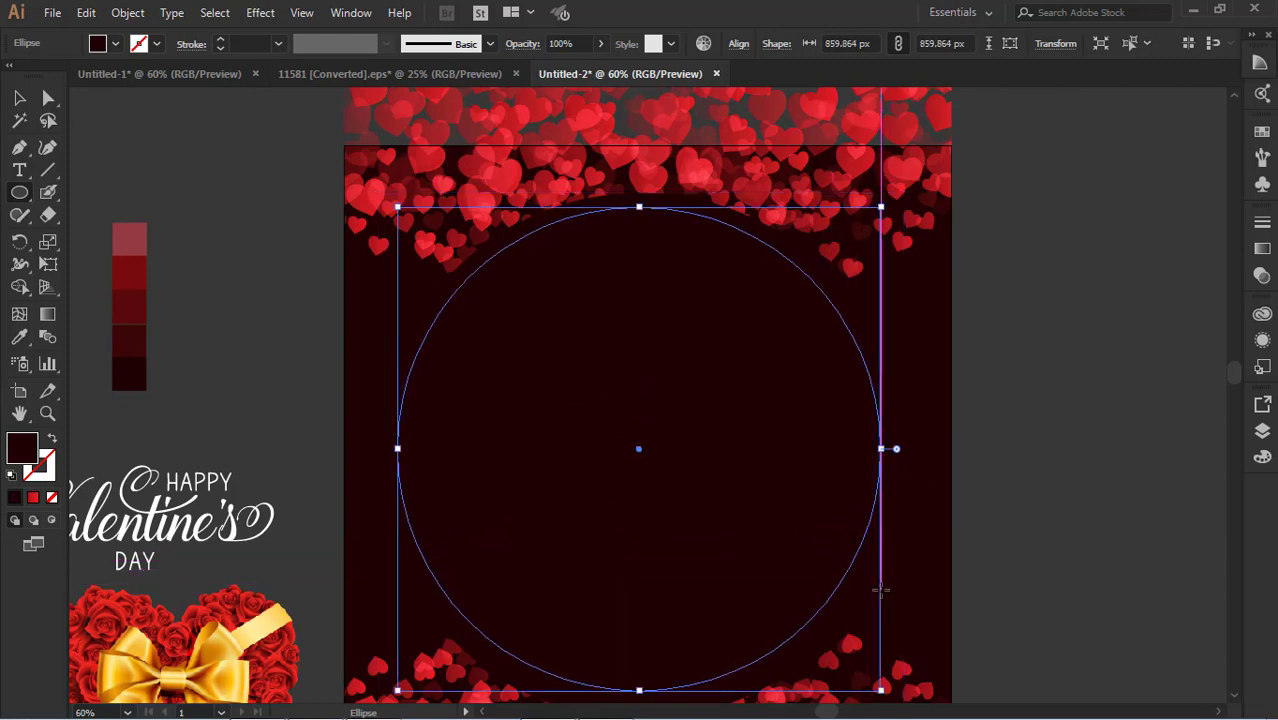
click(29, 338)
click(134, 342)
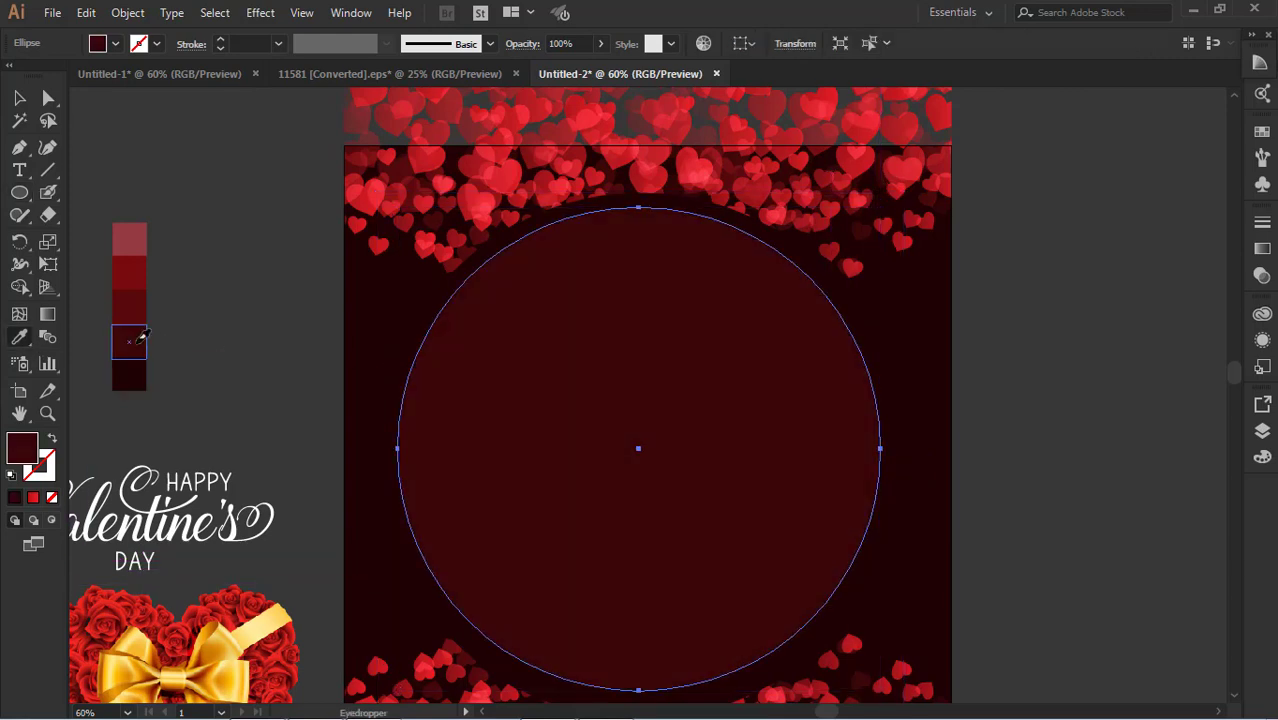
Check the second circle's fill colour code in the Color Picker
click(19, 98)
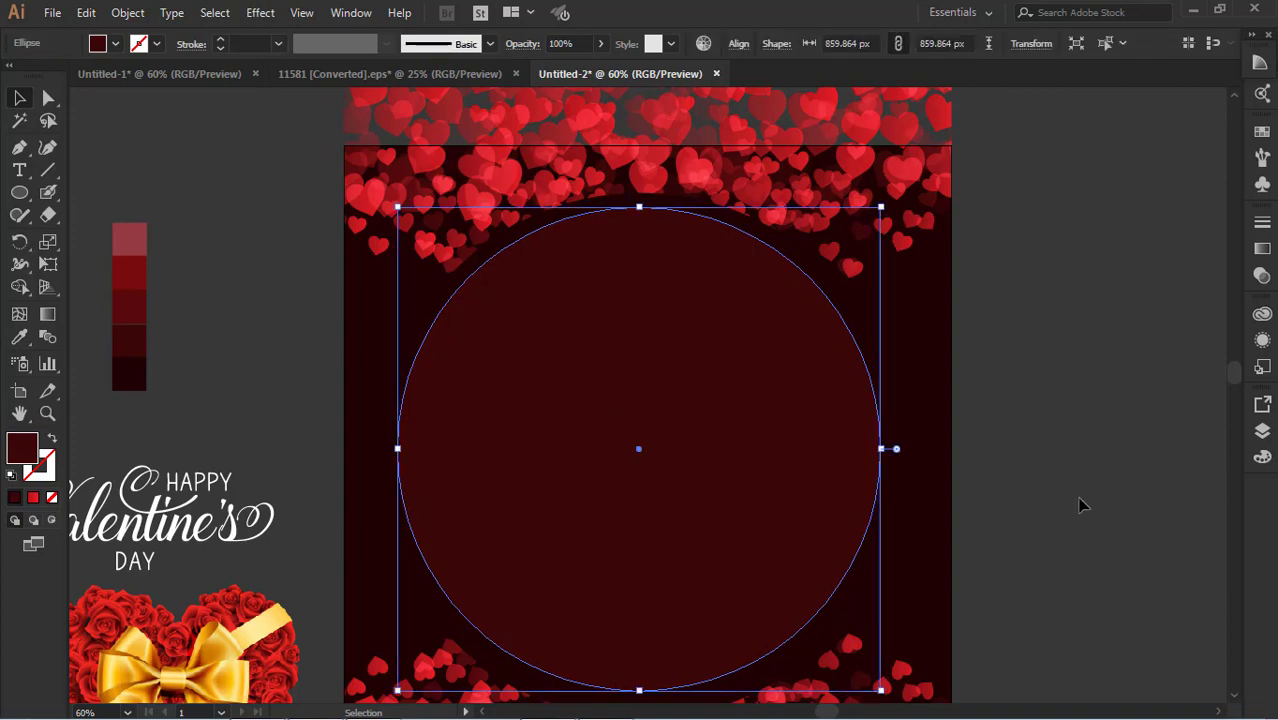
double_click(33, 443)
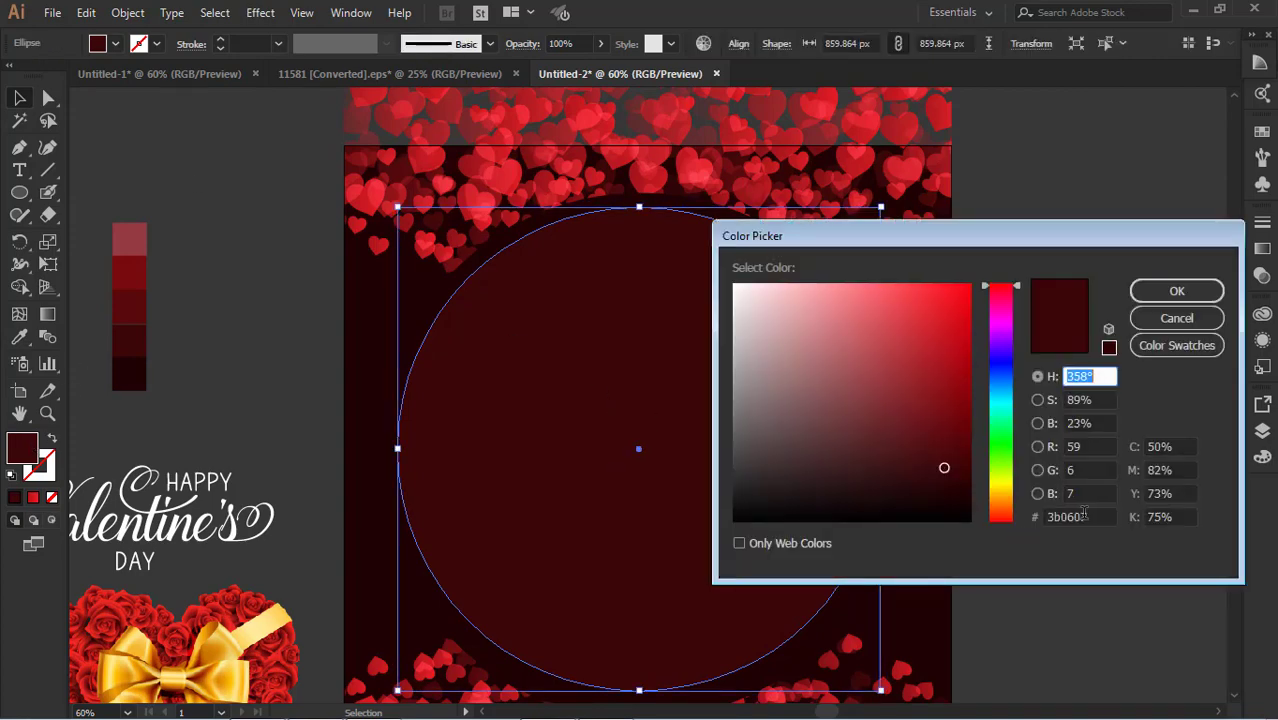
click(1080, 514)
click(1176, 291)
click(1107, 357)
Draw a third circle about 816 px across inside the second one and nudge it right and down to centre it
click(739, 422)
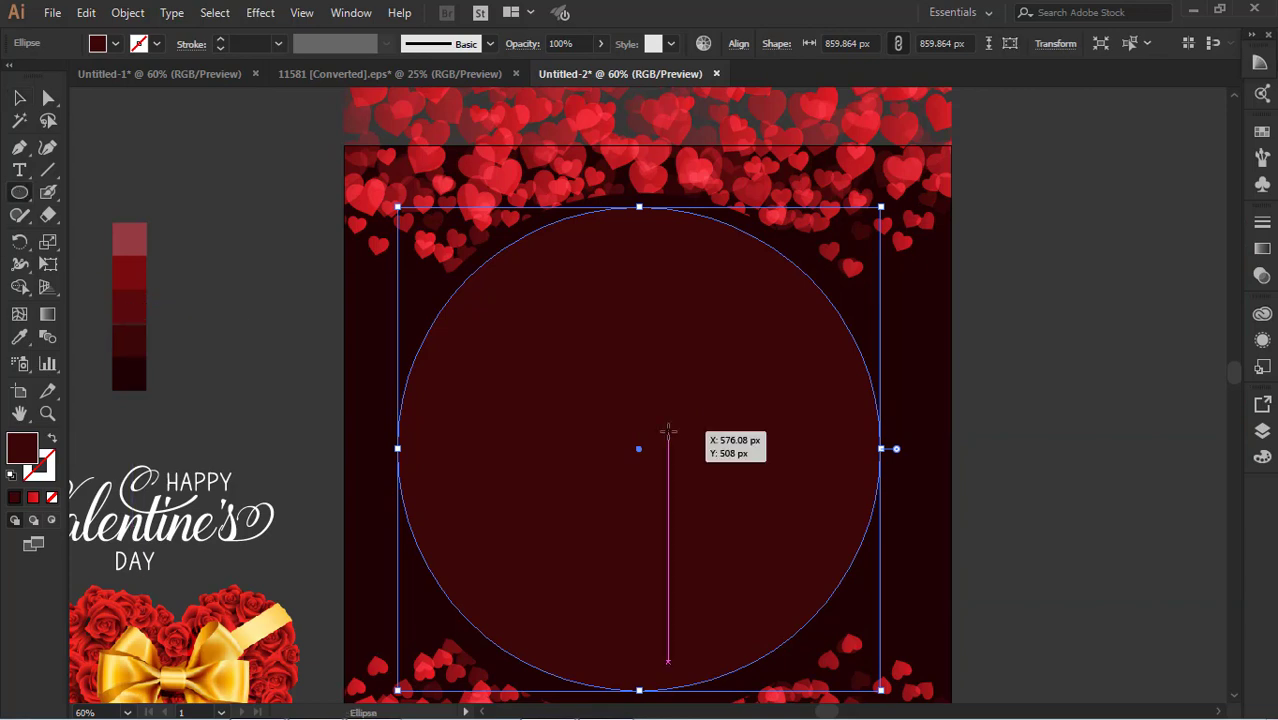
drag(638, 450, 866, 555)
key(Right)
key(Right)
key(Right)
key(Right)
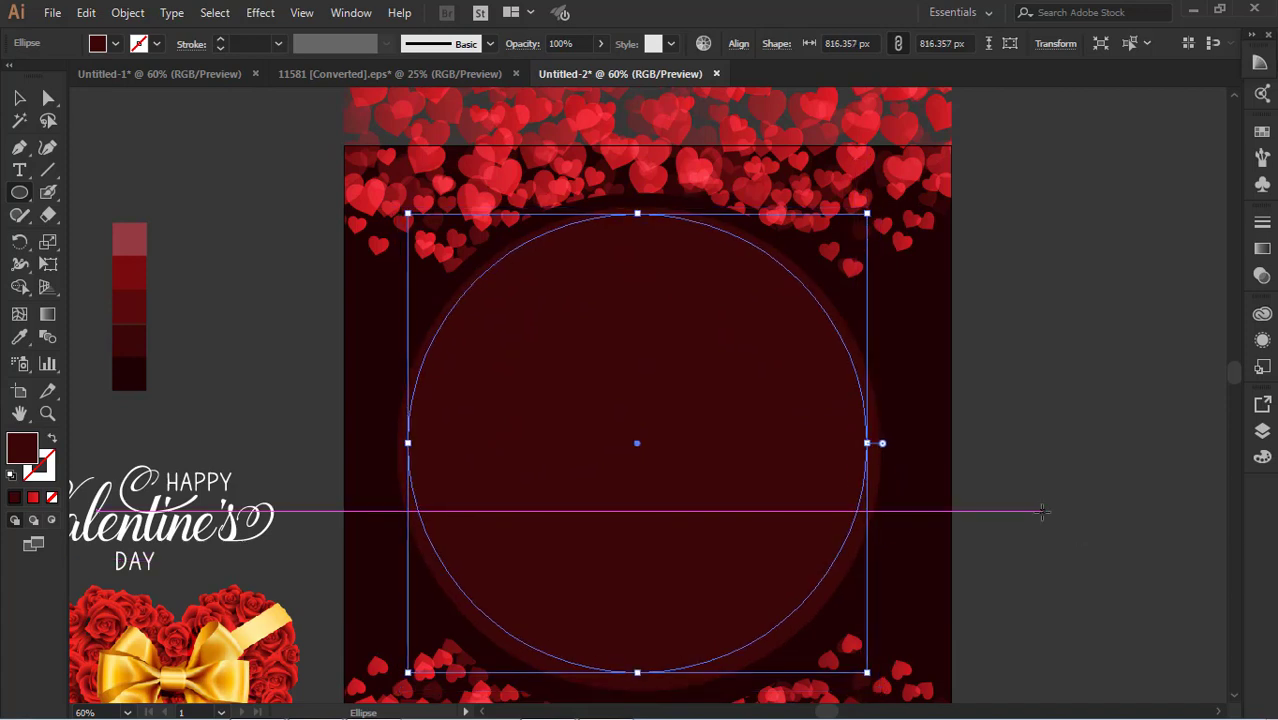
key(Down)
key(Down)
key(Down)
key(Down)
key(Down)
key(Down)
key(Down)
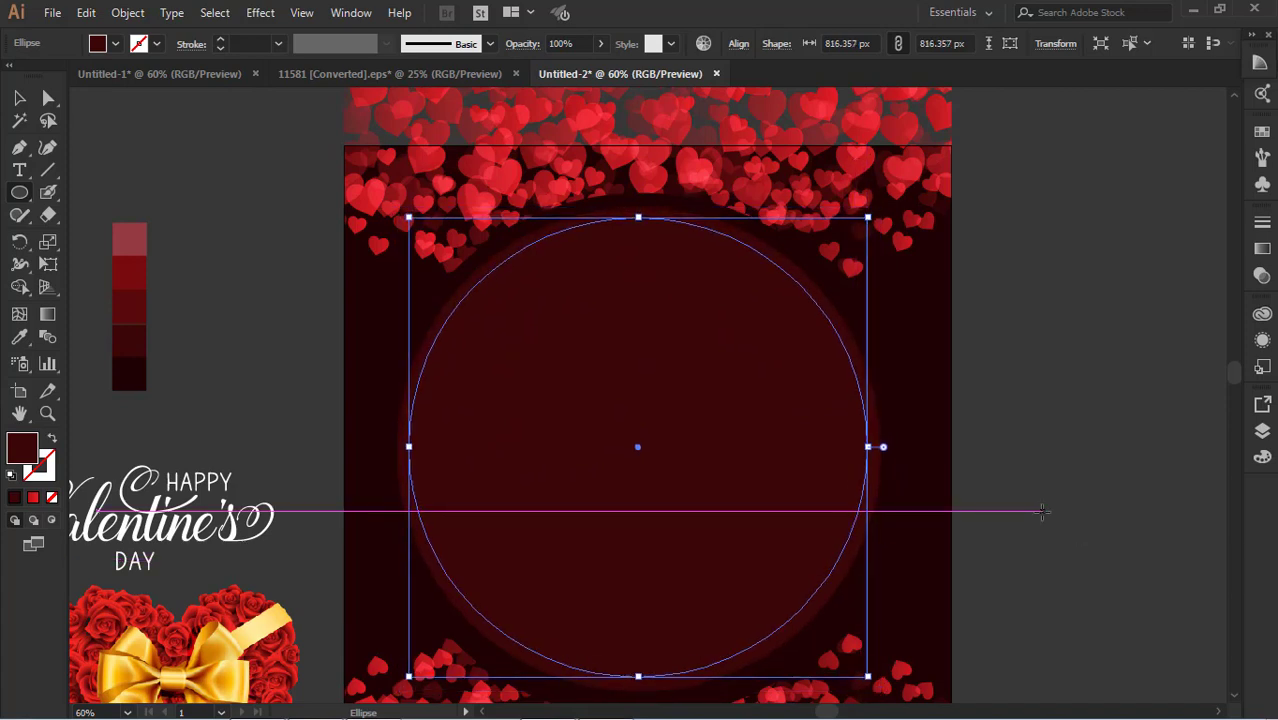
Shrink the third circle to about 801 px across and fill it with the middle swatch colour using the Eyedropper
drag(868, 217, 860, 226)
key(i)
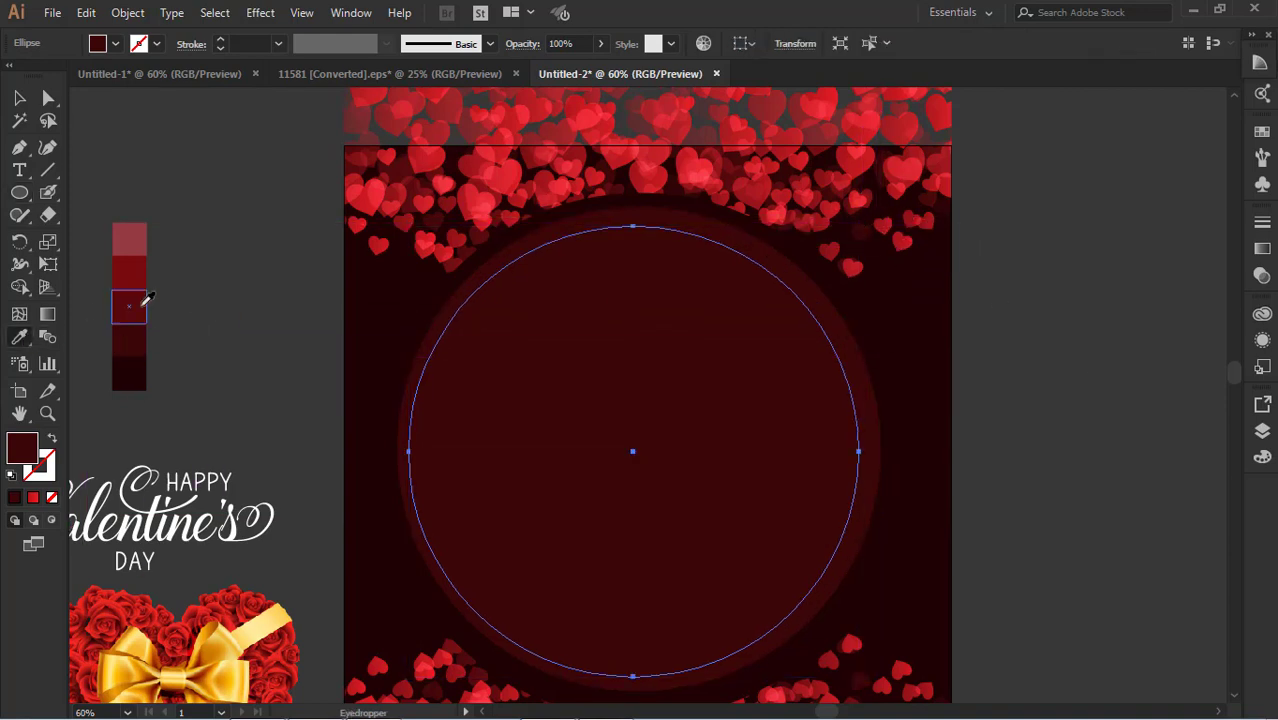
click(146, 299)
click(18, 98)
click(260, 217)
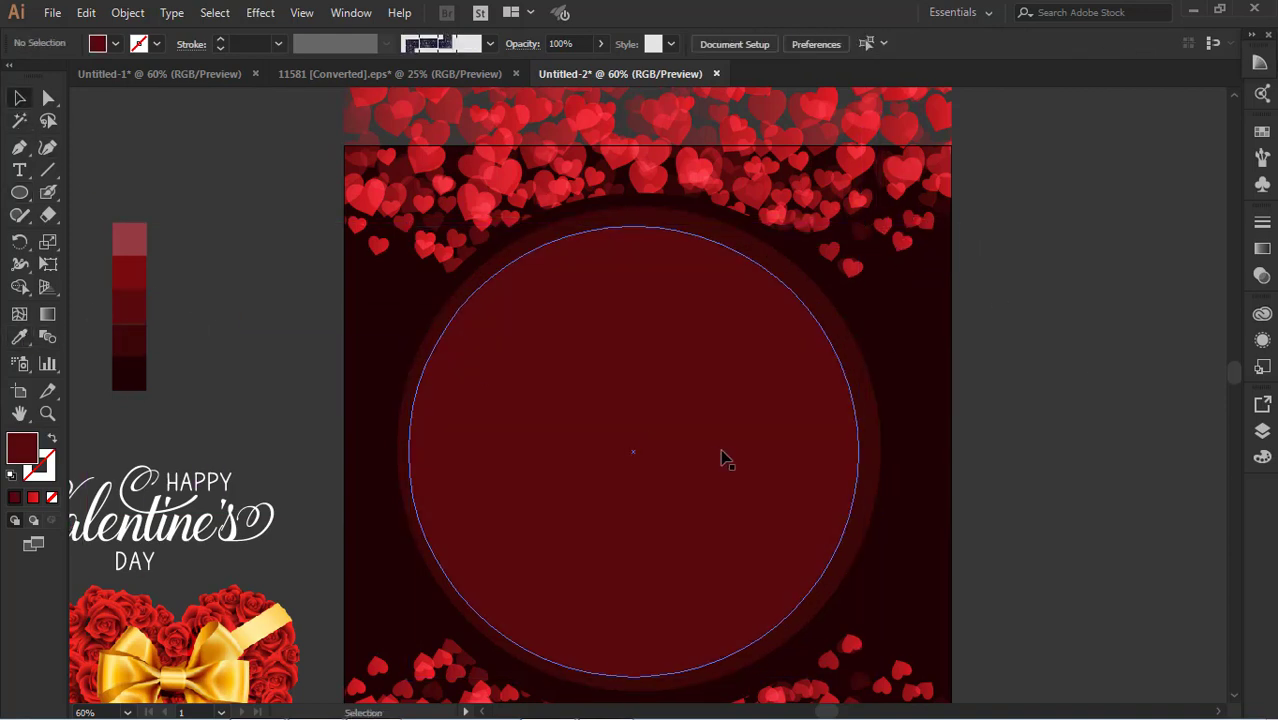
click(870, 357)
shift+click(830, 378)
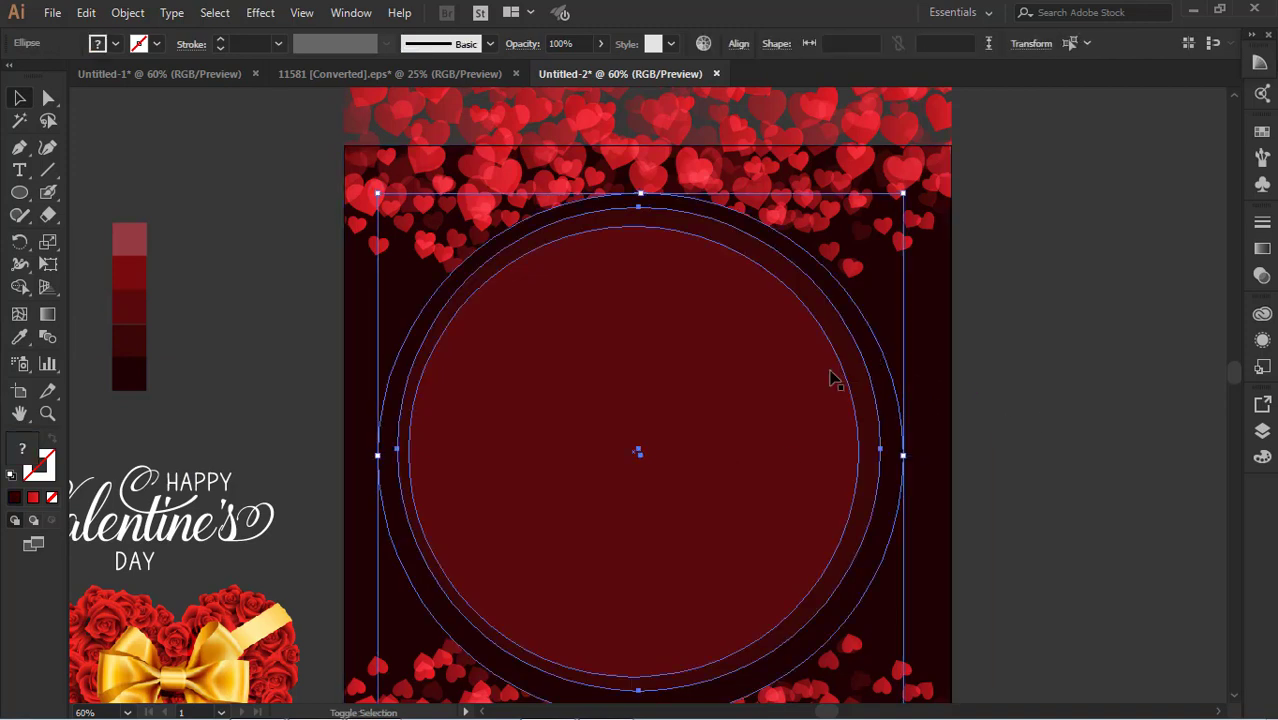
click(1018, 390)
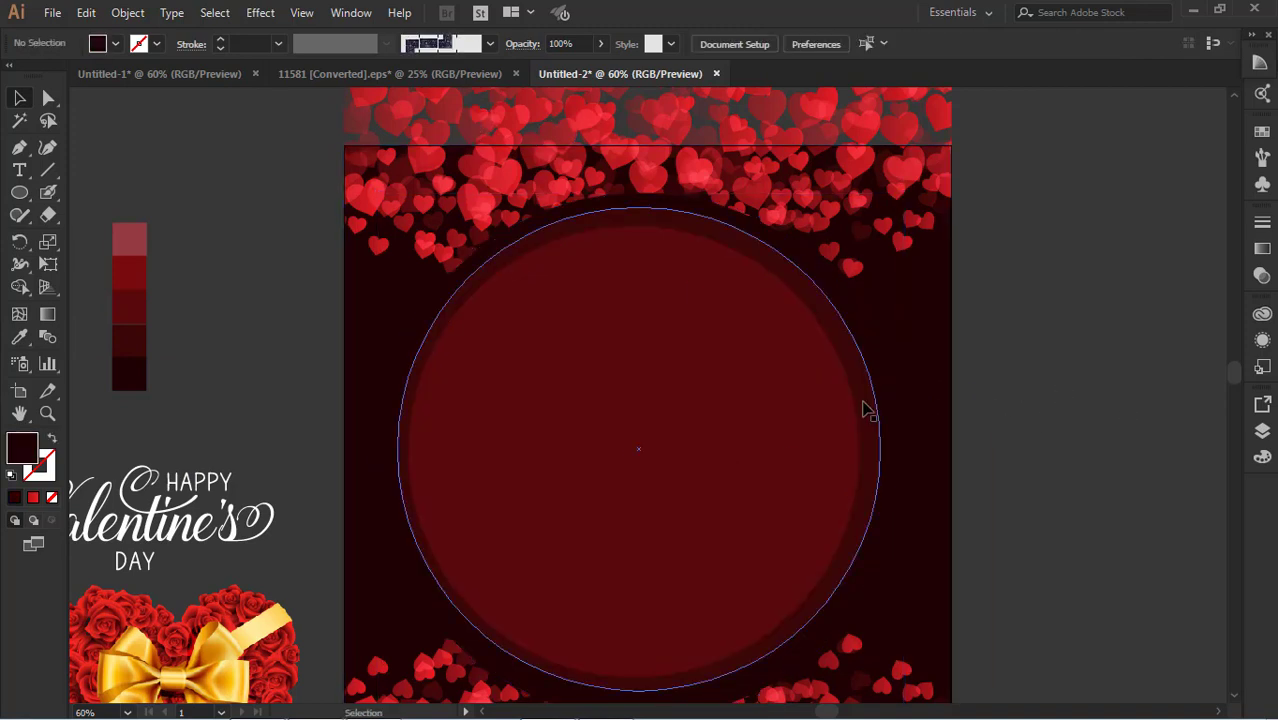
Nudge the third circle to the right until it is horizontally centred in the second circle
click(857, 408)
key(Right)
key(Right)
key(Right)
key(Right)
key(Right)
key(Right)
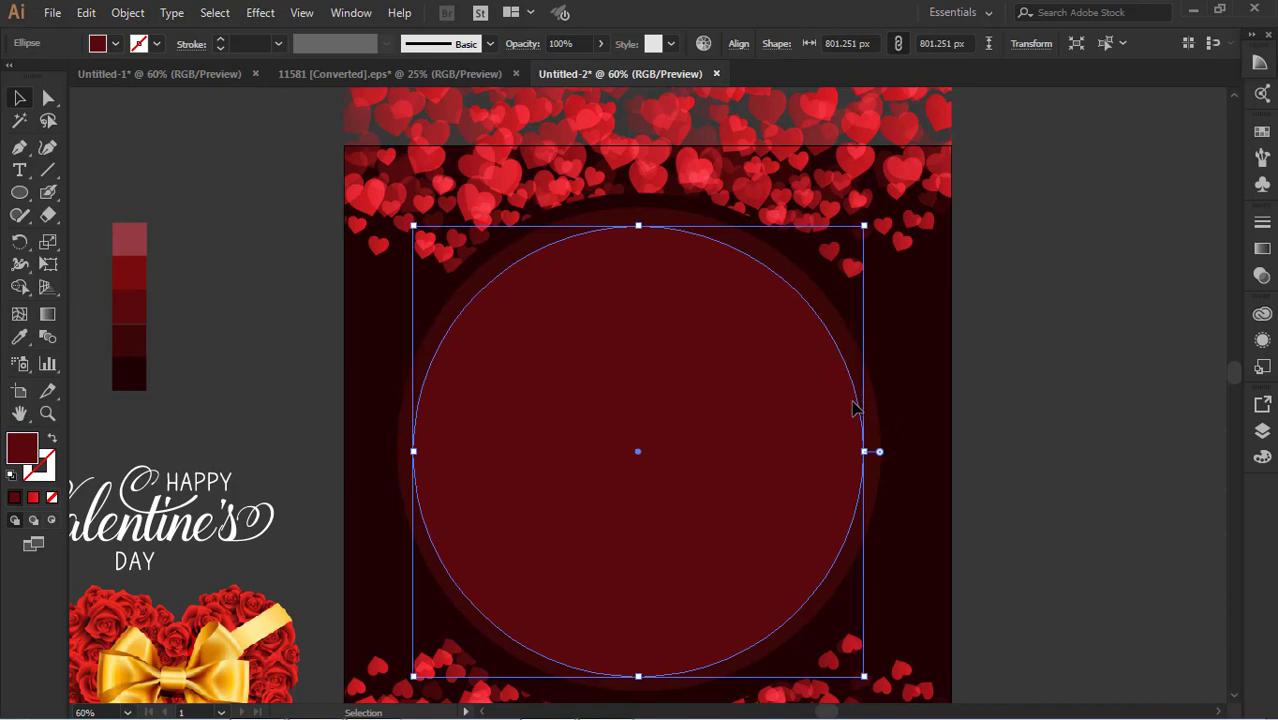
click(1118, 389)
Shrink the outermost darkest circle proportionally to about 921 px across
scroll(1118, 389, down, 1)
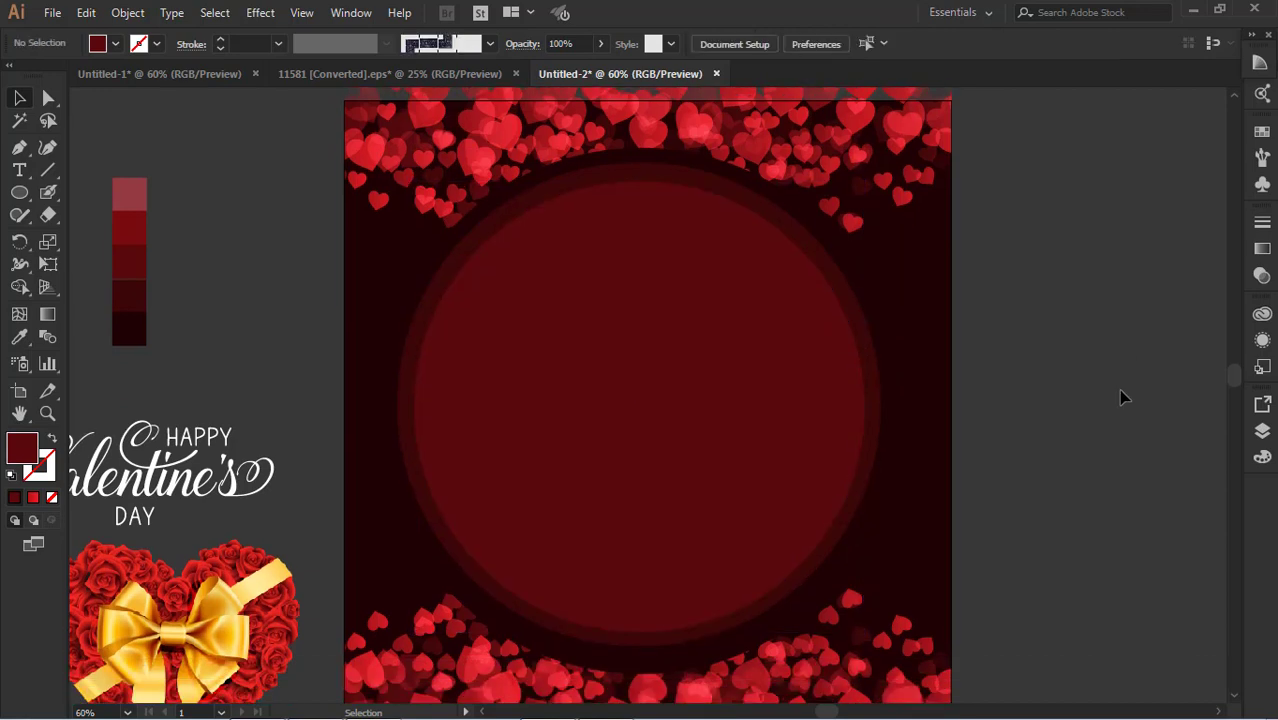
click(868, 537)
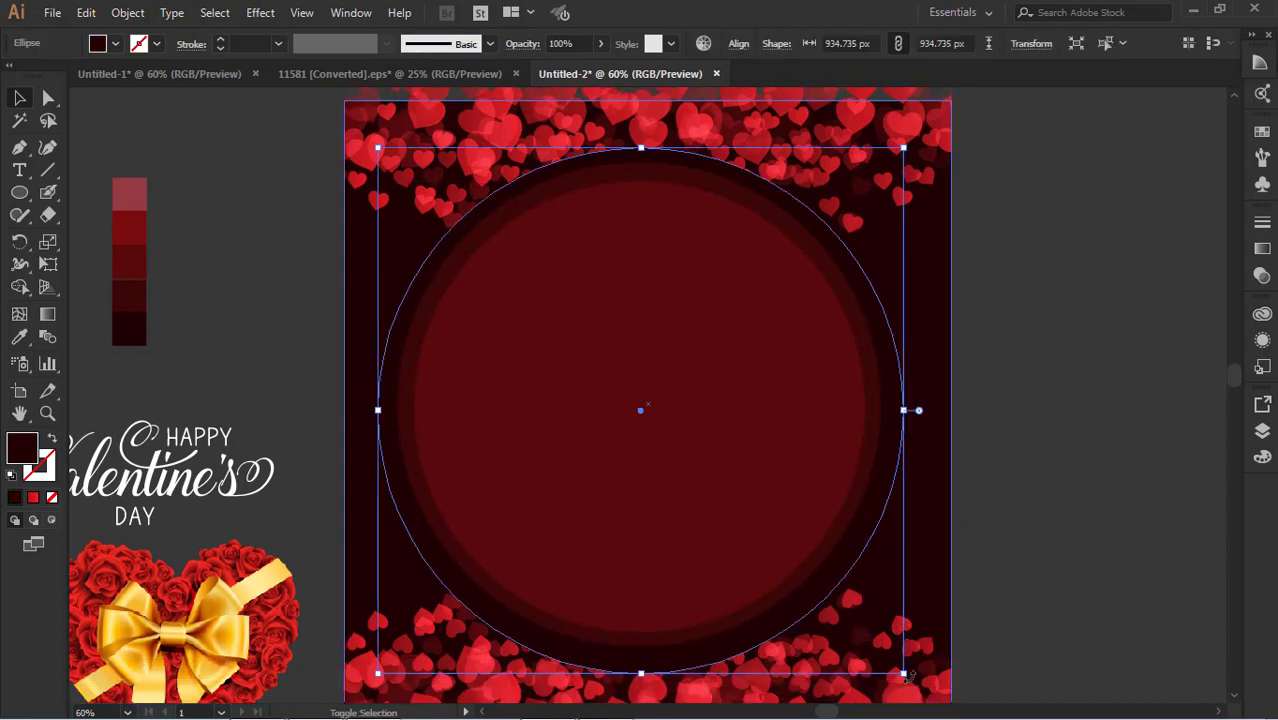
drag(903, 674, 896, 666)
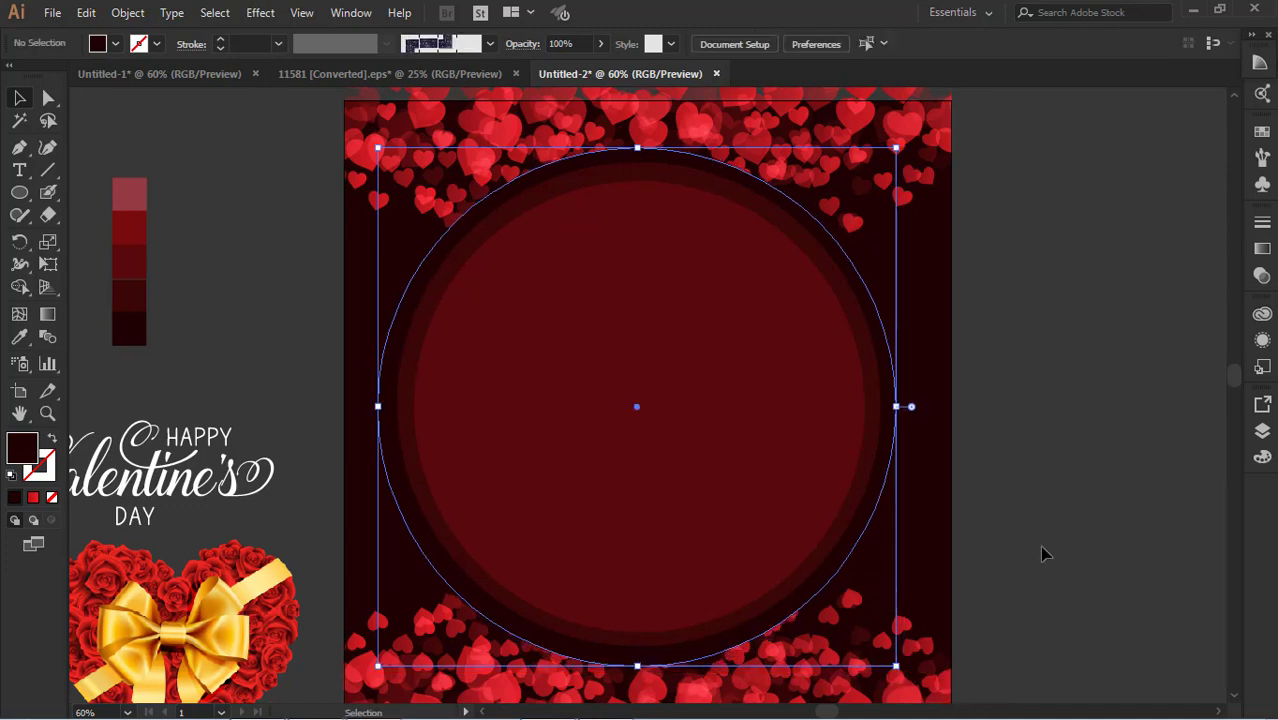
click(1041, 551)
click(893, 418)
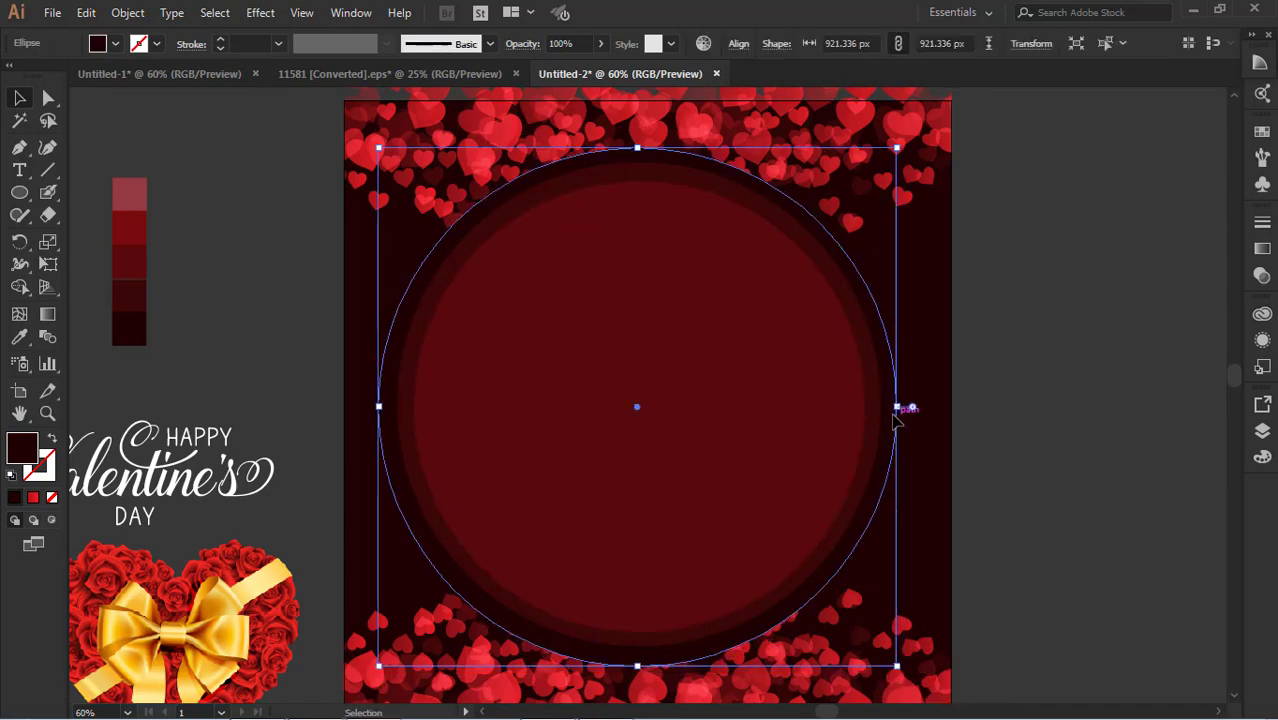
click(1033, 447)
click(878, 662)
click(862, 637)
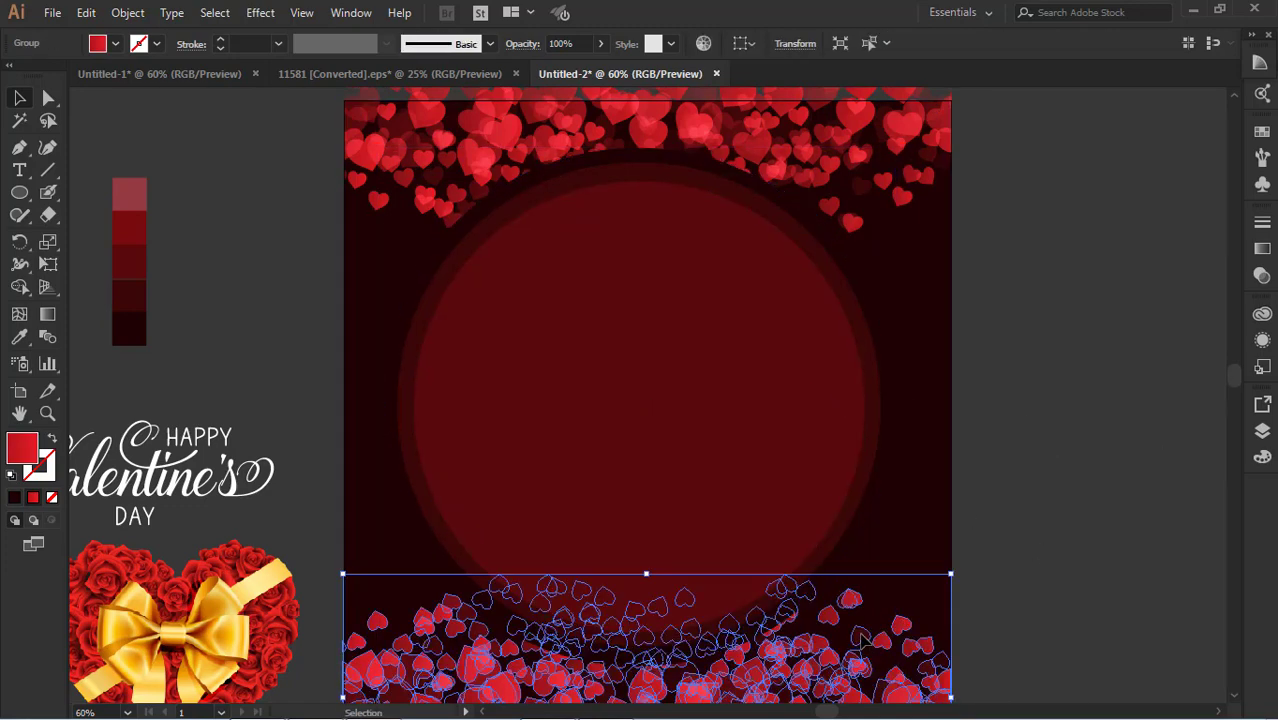
click(1069, 517)
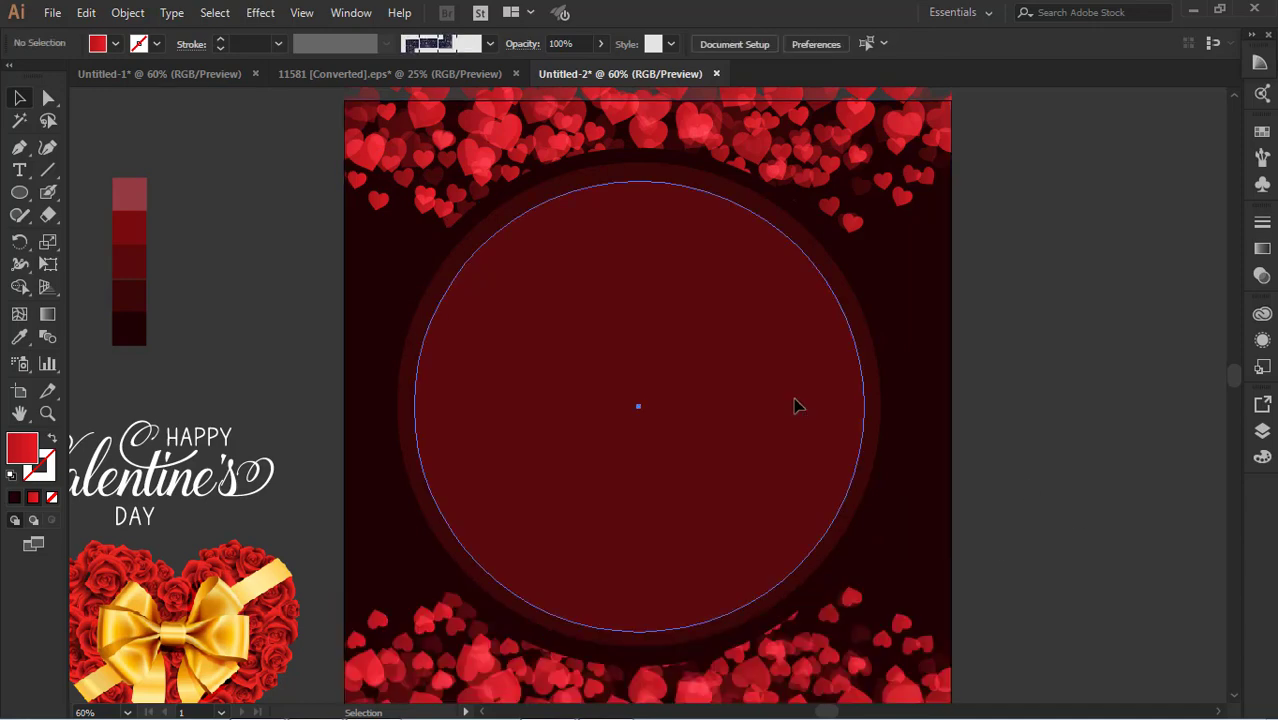
Move the circle with the middle swatch colour slightly upward
click(713, 328)
click(1039, 351)
click(645, 371)
click(320, 362)
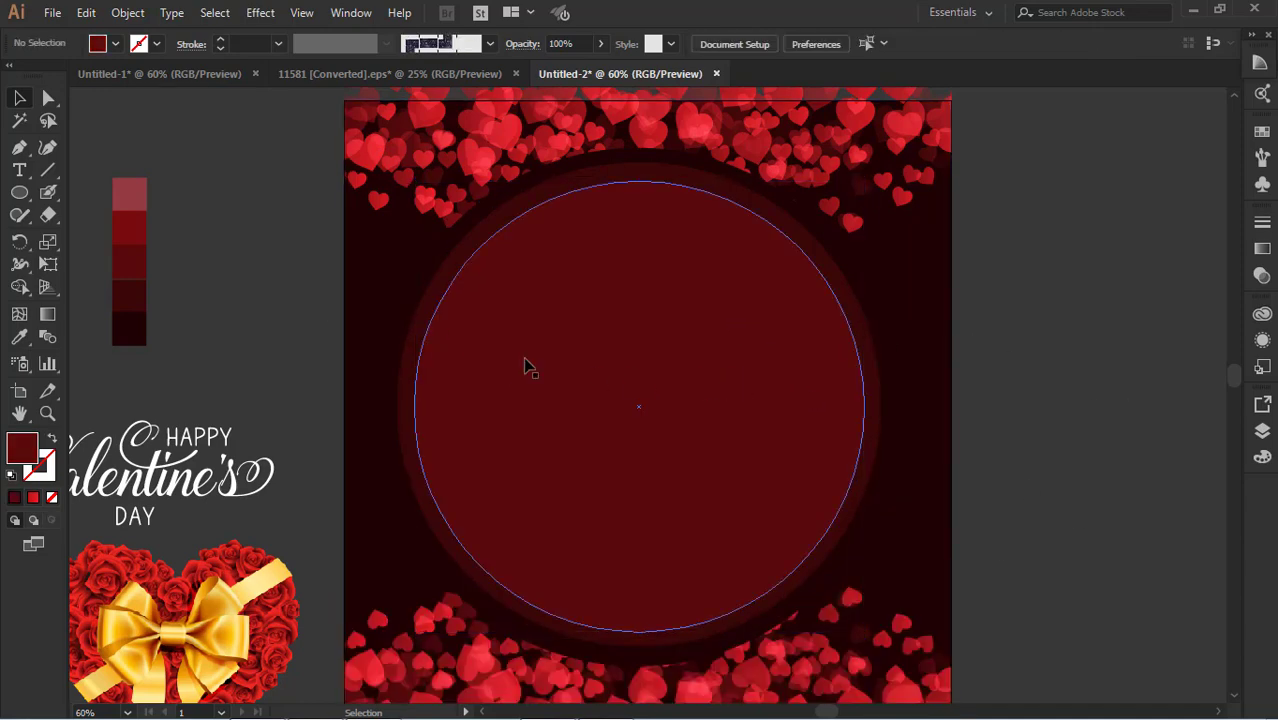
drag(561, 371, 560, 368)
Draw a fourth circle about 735 px across from the centre and fill it with the second-lightest swatch colour
click(17, 193)
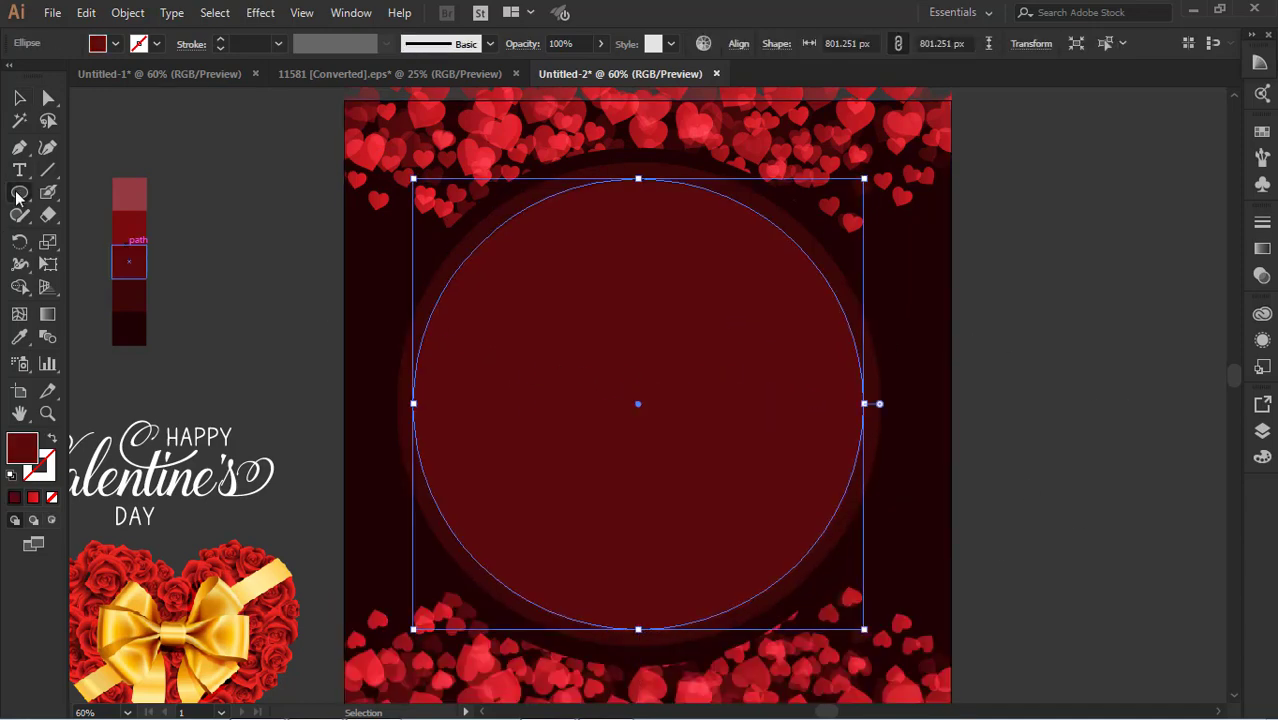
alt+click(627, 400)
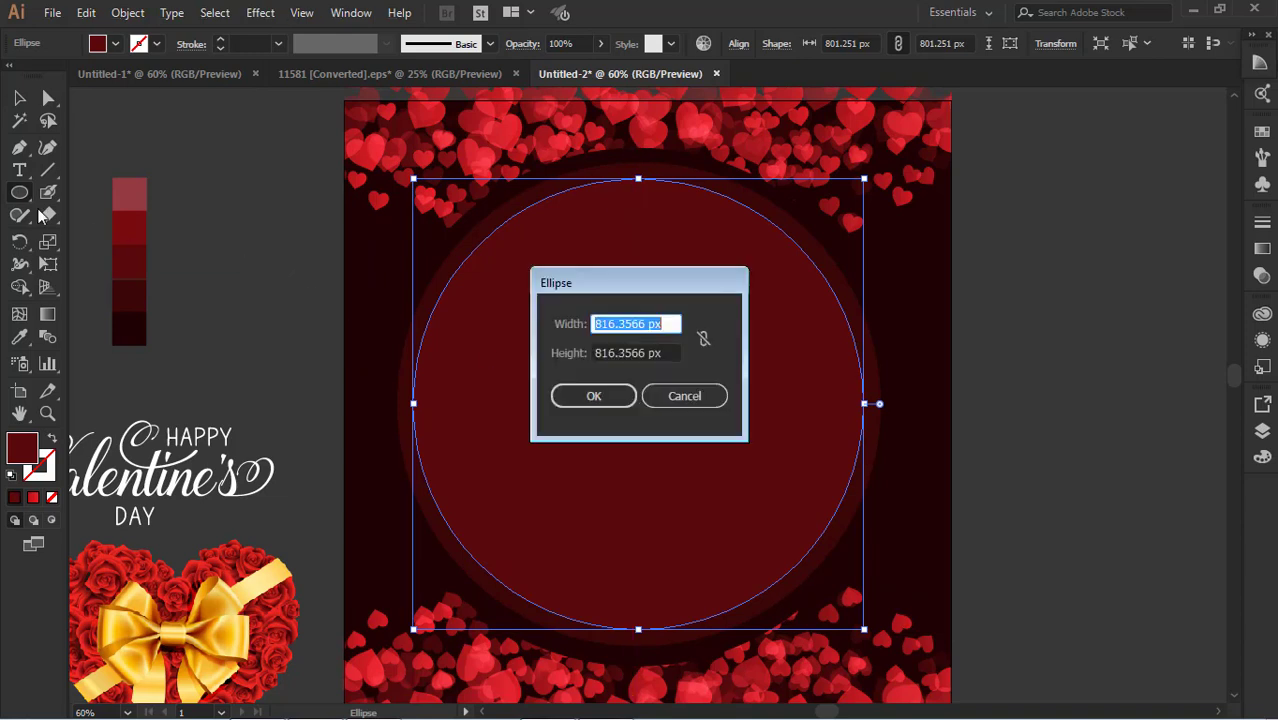
click(706, 400)
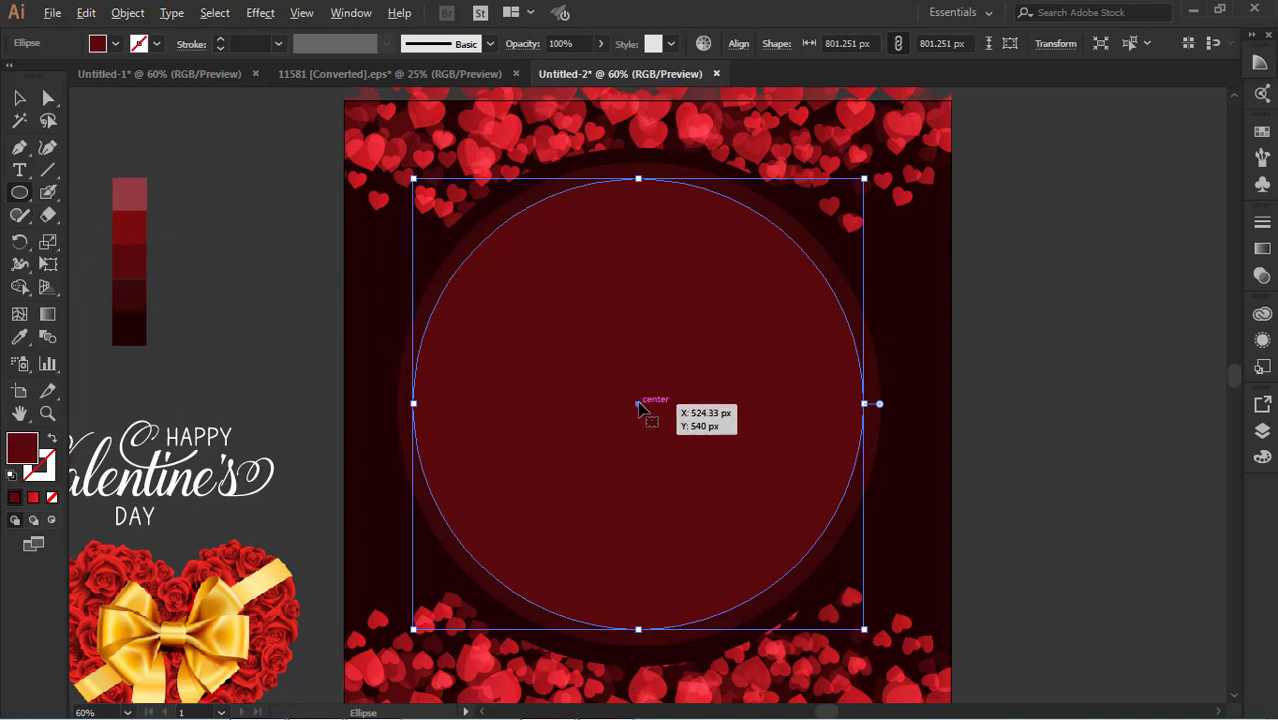
drag(641, 410, 852, 556)
click(20, 337)
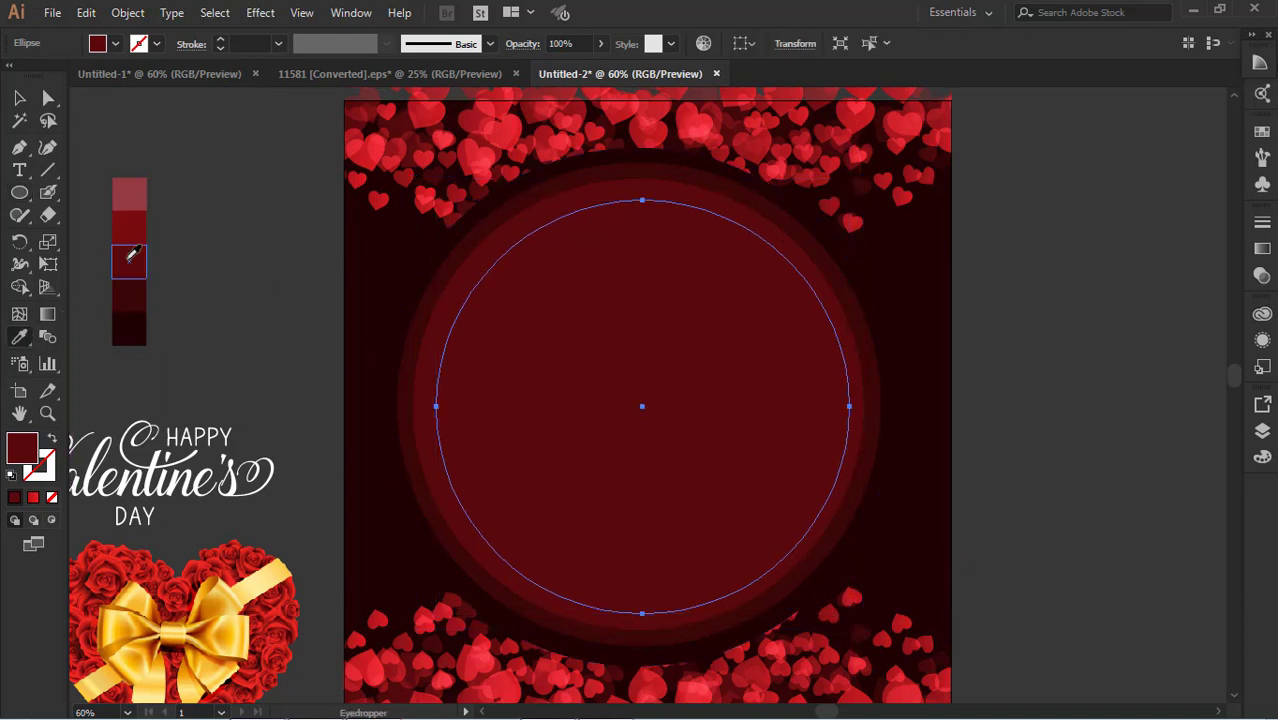
click(129, 228)
click(19, 97)
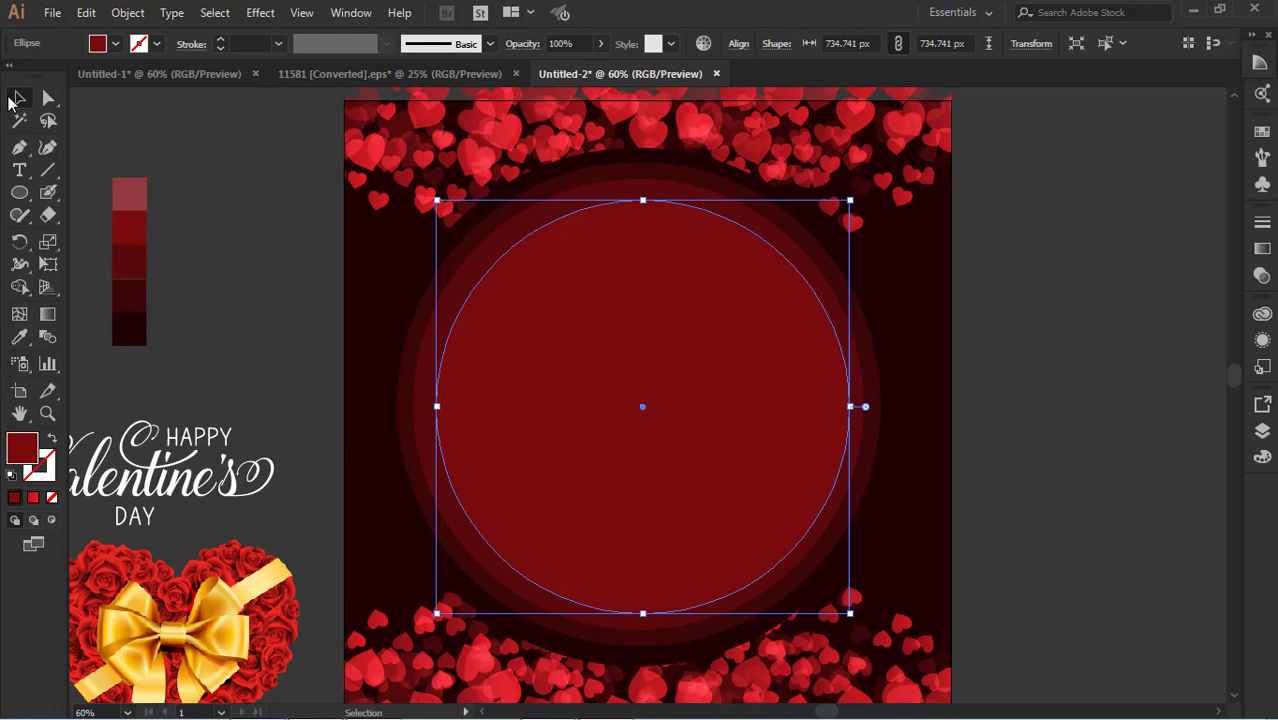
Nudge the fourth circle left and up until it is centred within the surrounding circles
click(696, 456)
key(Left)
key(Left)
key(Left)
key(Left)
key(Left)
key(Left)
key(Left)
key(Left)
key(Up)
key(Up)
key(Up)
key(Up)
key(Up)
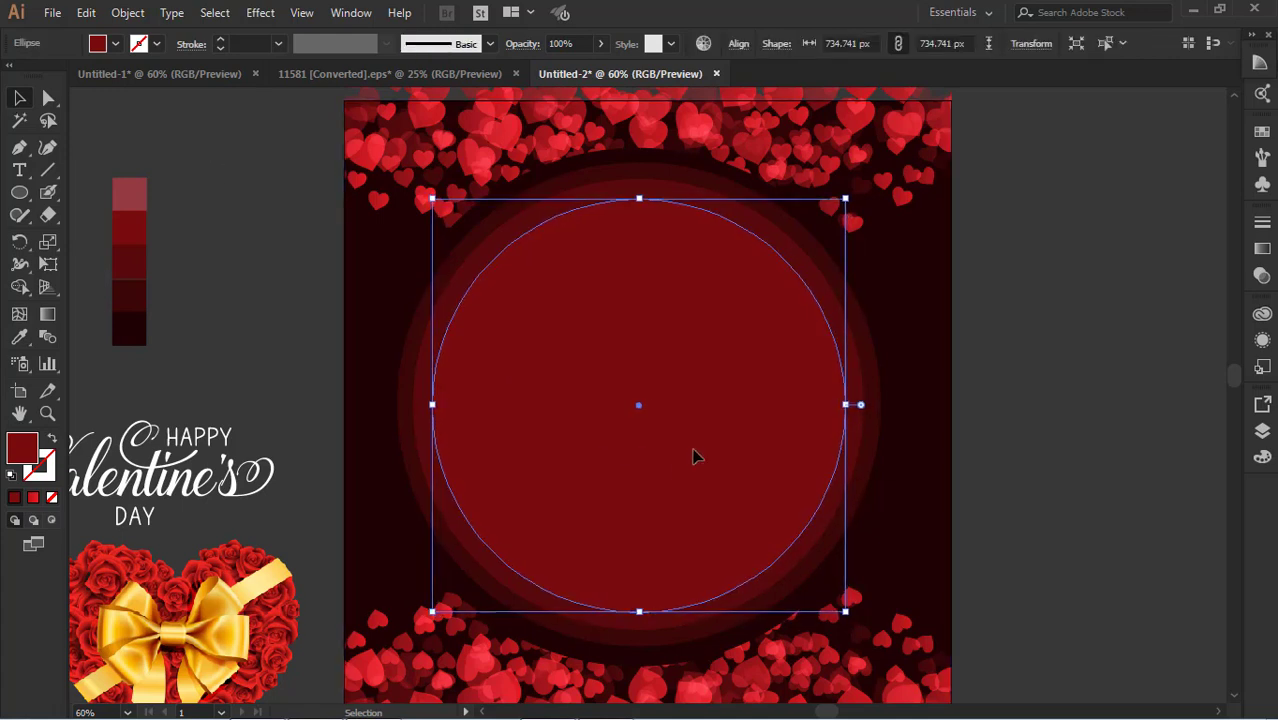
click(1053, 432)
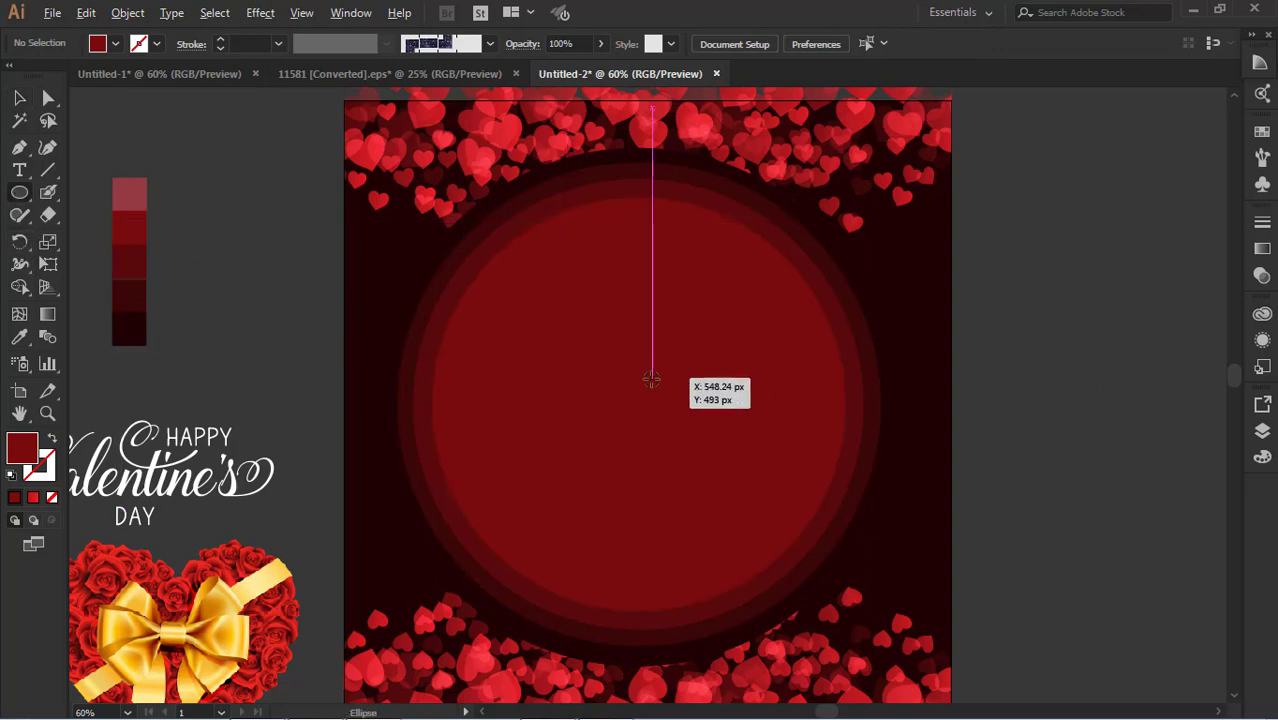
Draw a fifth circle about 665 px across near the centre and fill it with the lightest swatch colour
drag(634, 407, 821, 540)
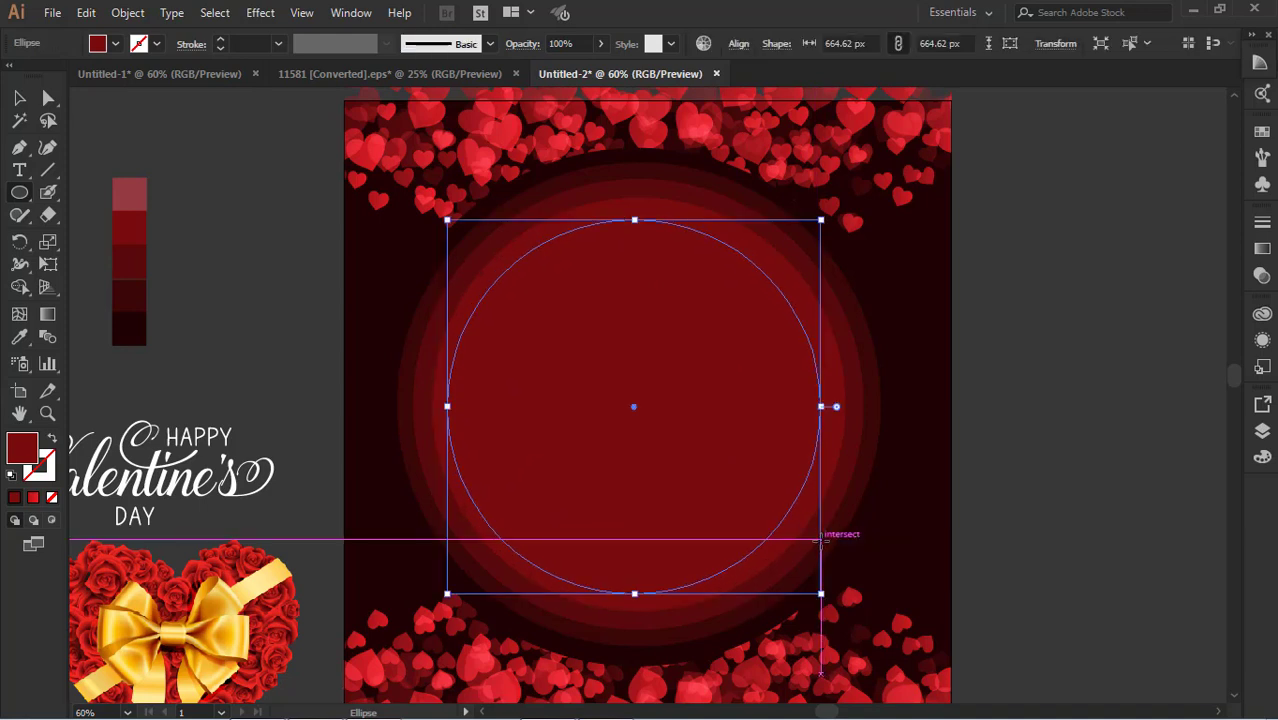
click(22, 340)
click(129, 192)
key(v)
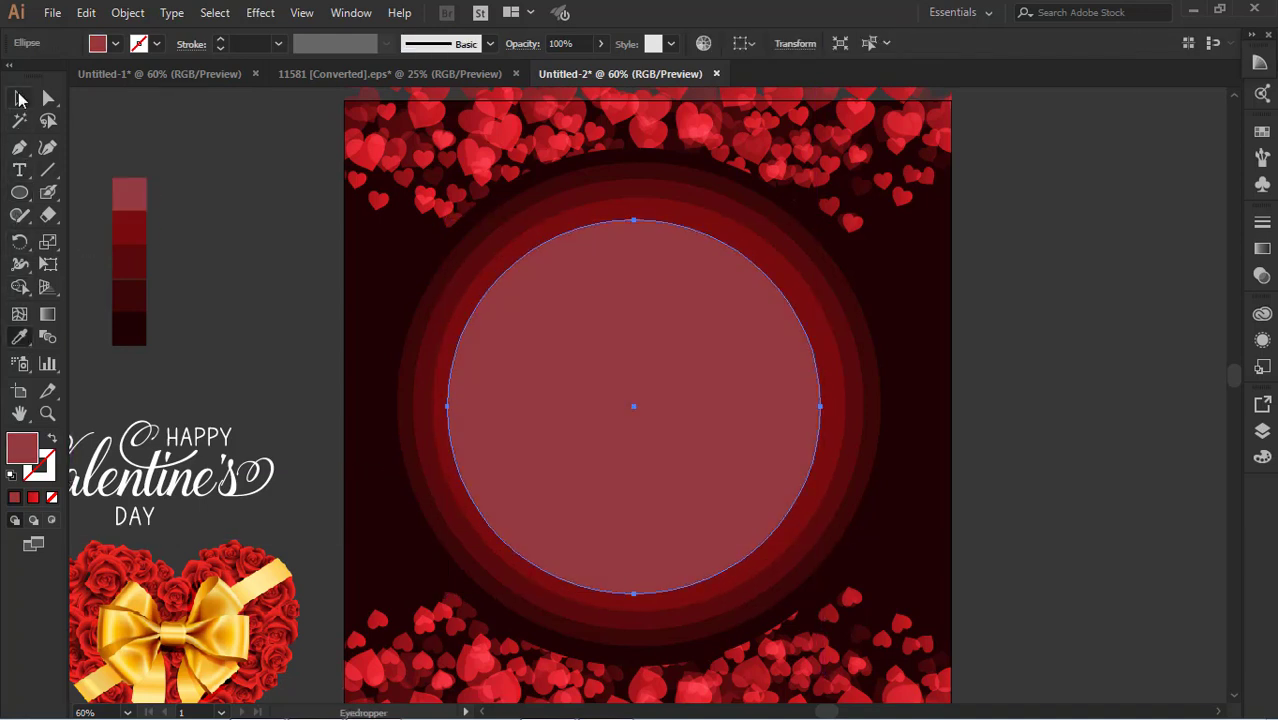
Nudge the innermost circle right and up until it is centred in the rings
key(Right)
key(Right)
key(Right)
key(Right)
key(Up)
key(Up)
key(Up)
key(Up)
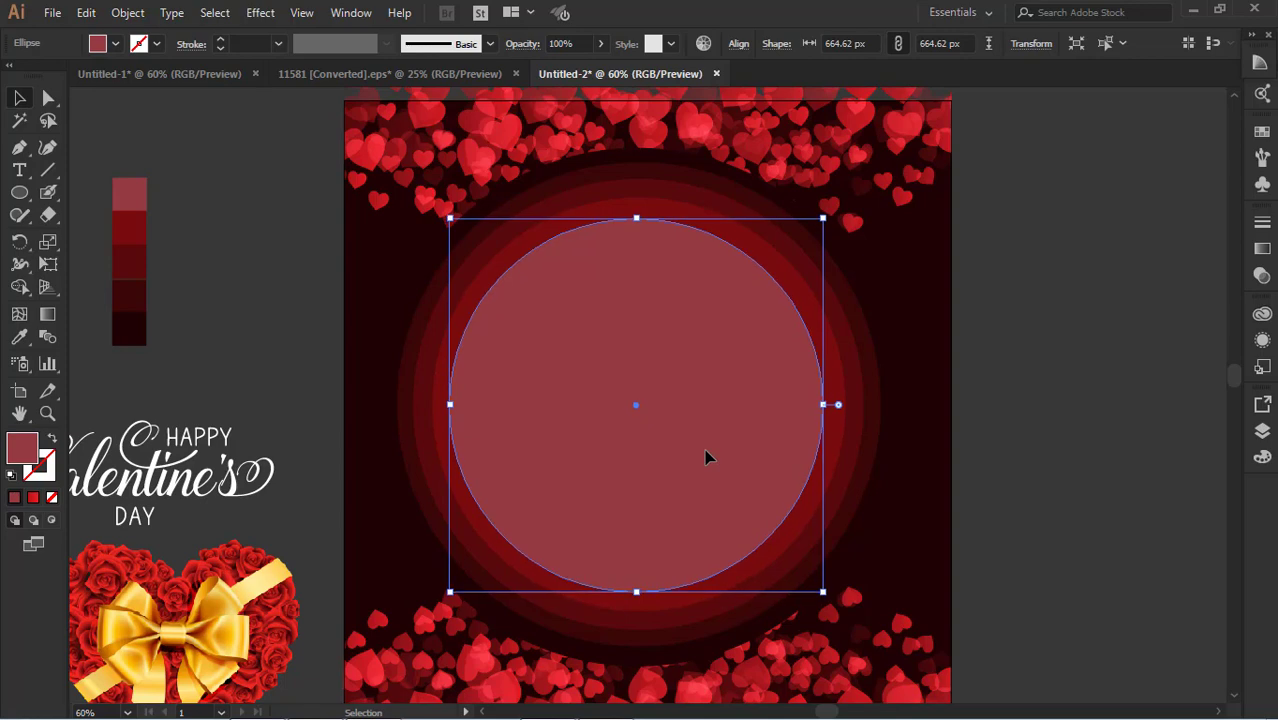
key(Right)
key(Right)
key(Right)
click(1115, 370)
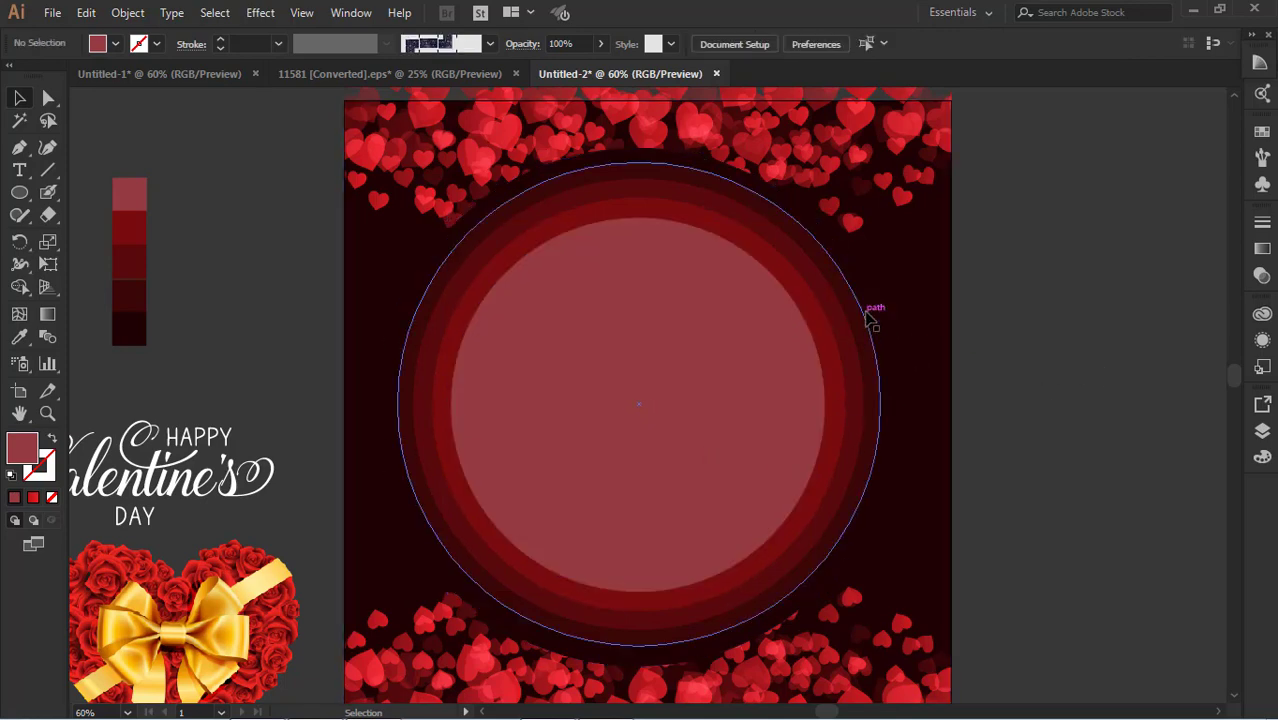
Start a Drop Shadow effect on the outermost dark circle with Normal blending mode and preview enabled
click(869, 314)
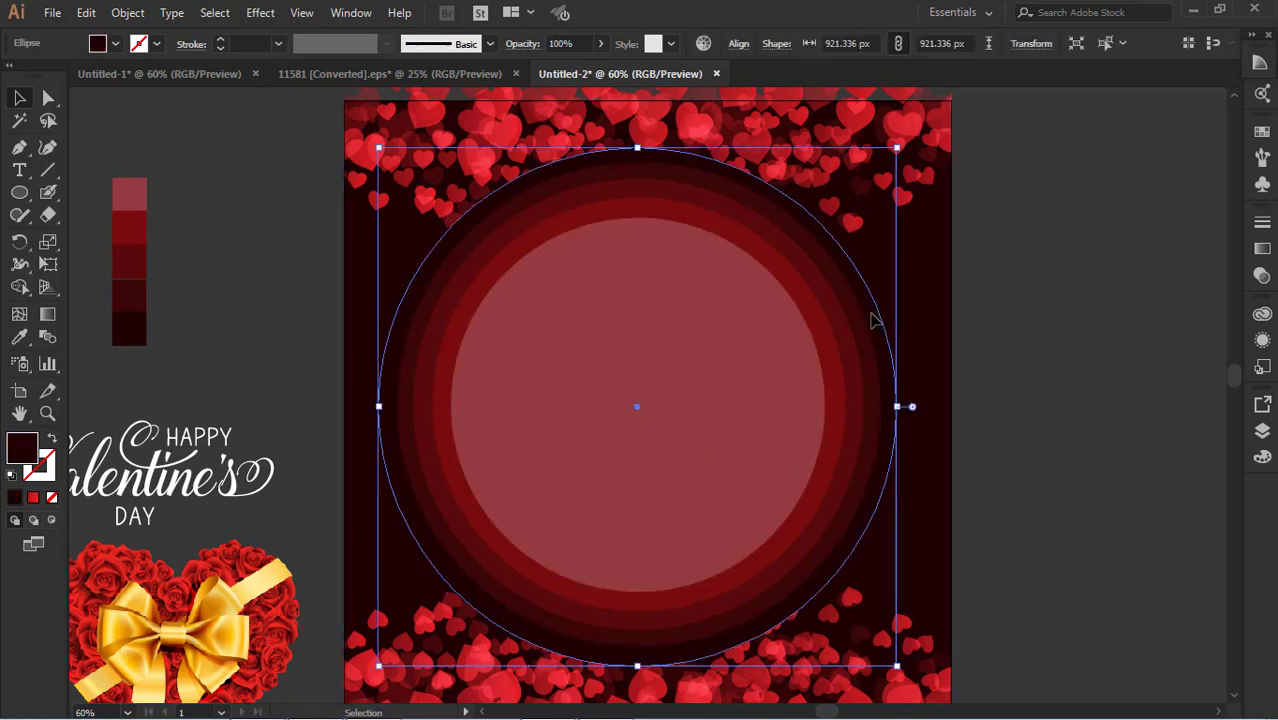
click(262, 13)
mouse_move(462, 228)
click(533, 228)
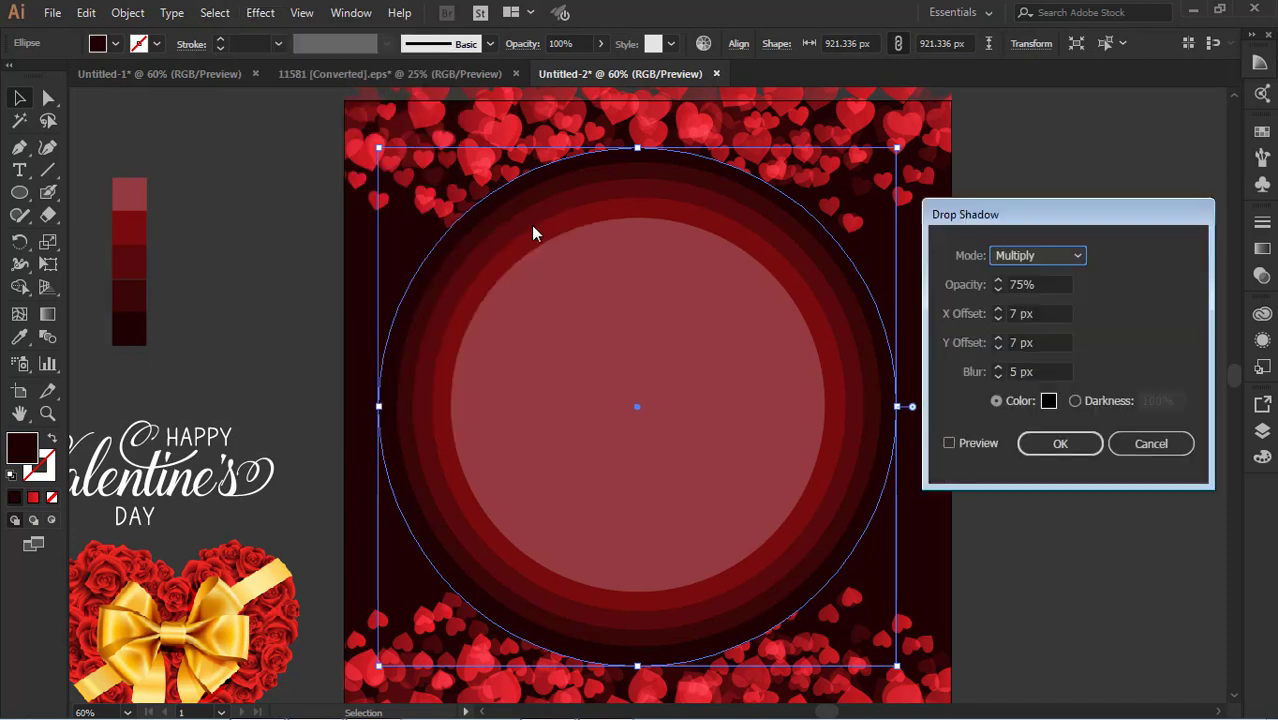
click(1071, 257)
click(1044, 271)
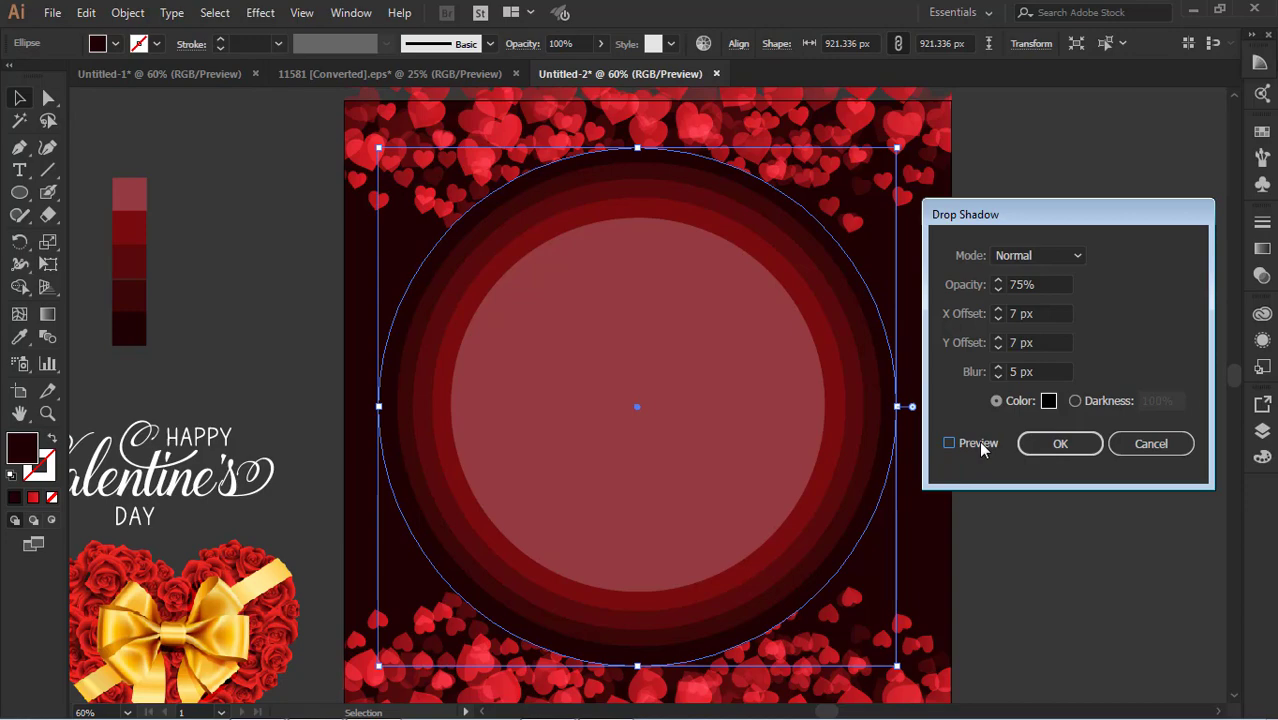
click(948, 444)
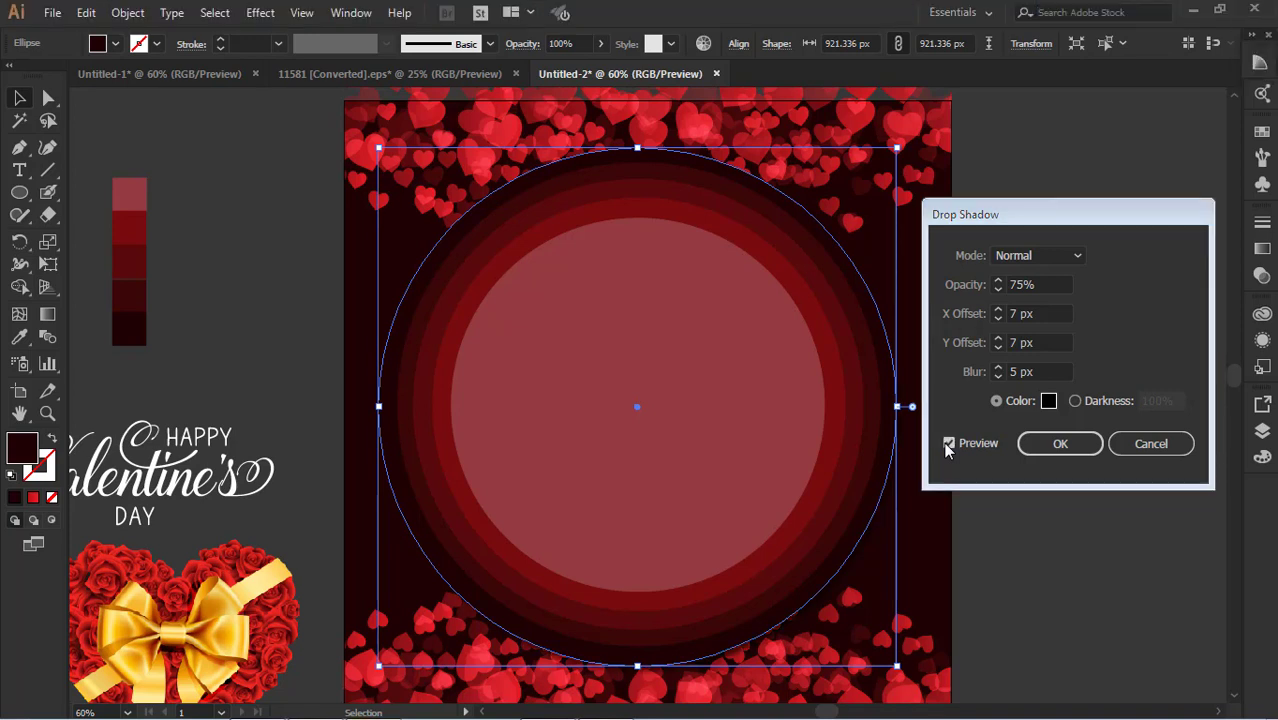
Set the drop shadow's X offset to 5 px and apply the effect
click(1045, 314)
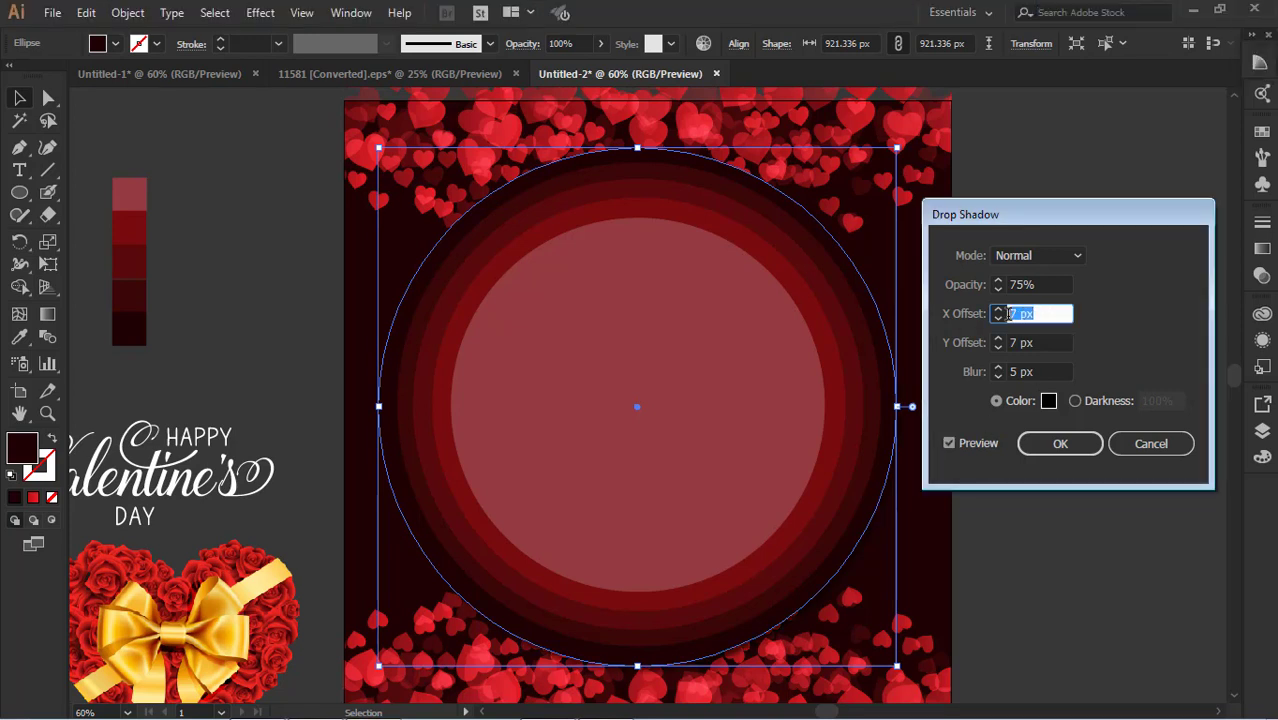
click(992, 446)
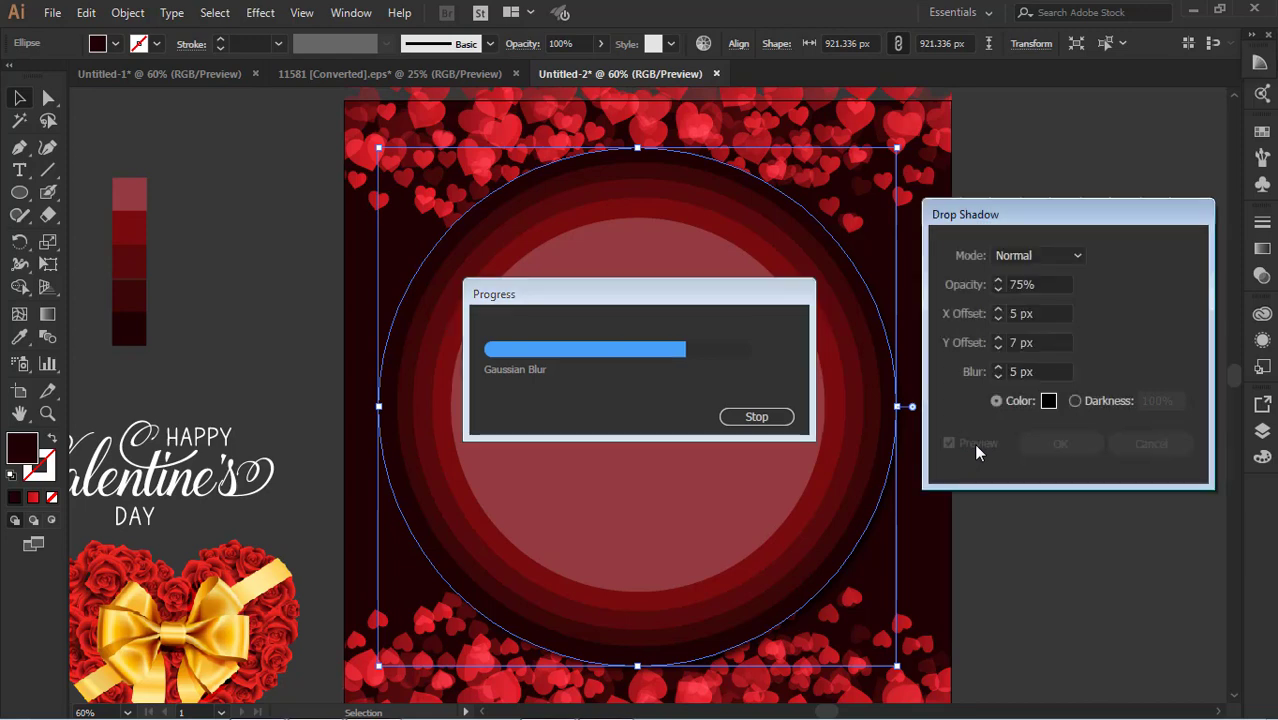
click(973, 443)
click(1045, 440)
click(1036, 551)
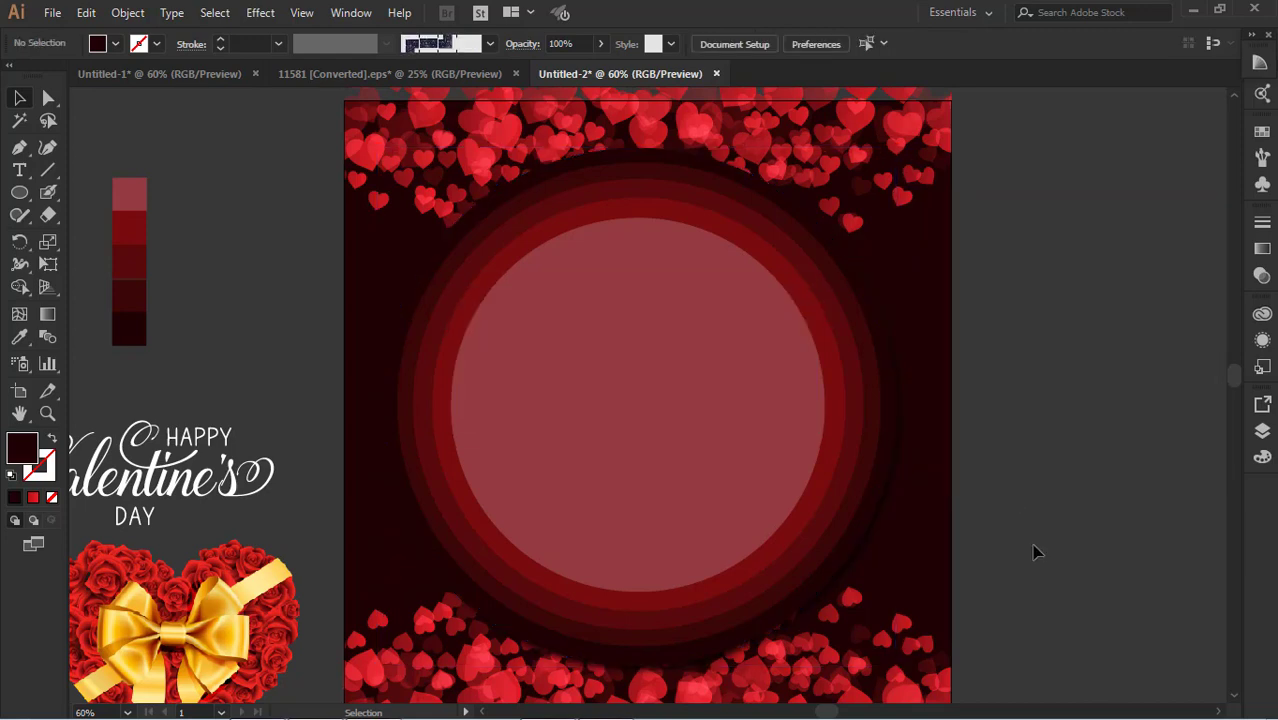
Apply a Normal-mode drop shadow to the second-largest circle with both X and Y offsets at 5 px
click(884, 387)
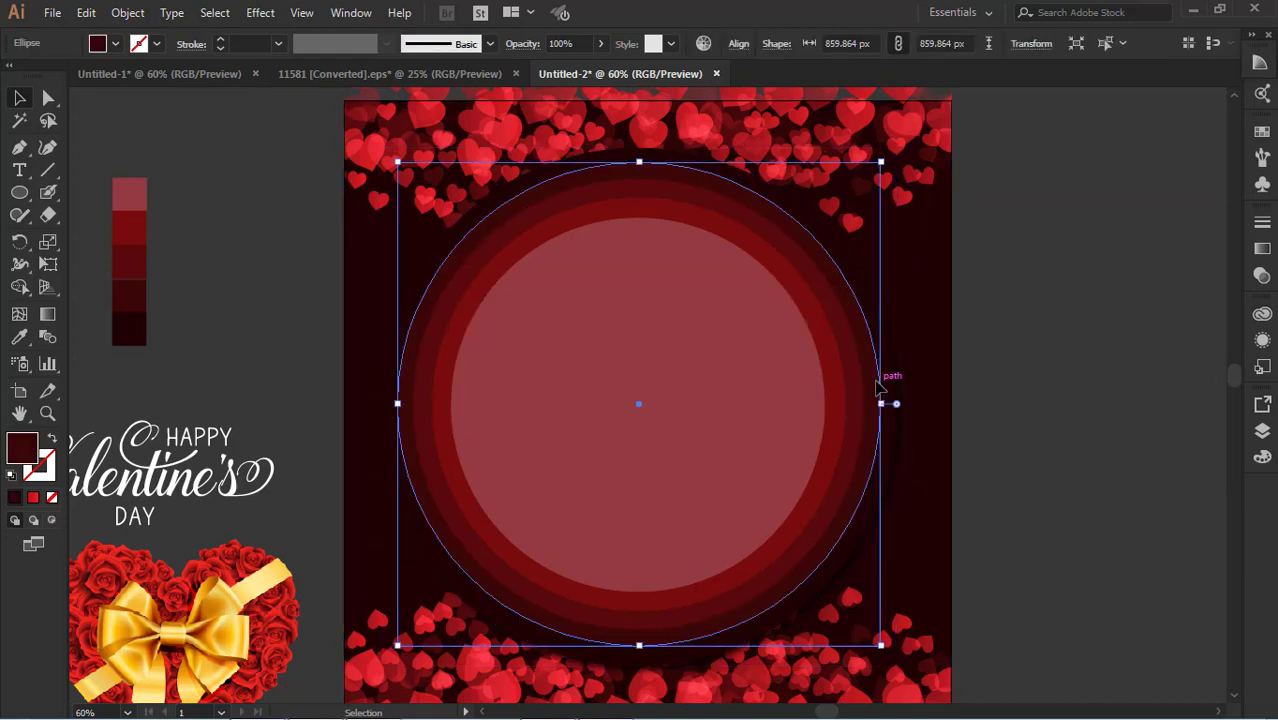
click(264, 14)
mouse_move(330, 225)
click(490, 226)
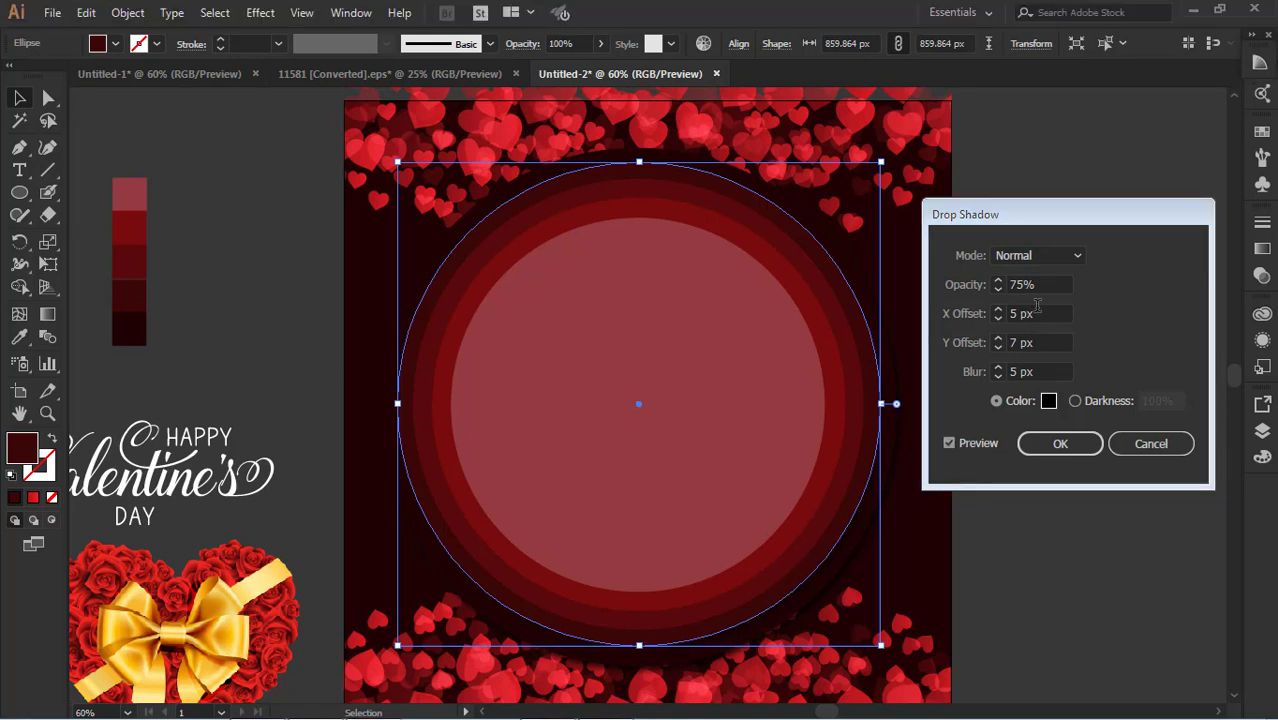
drag(1039, 342, 1000, 352)
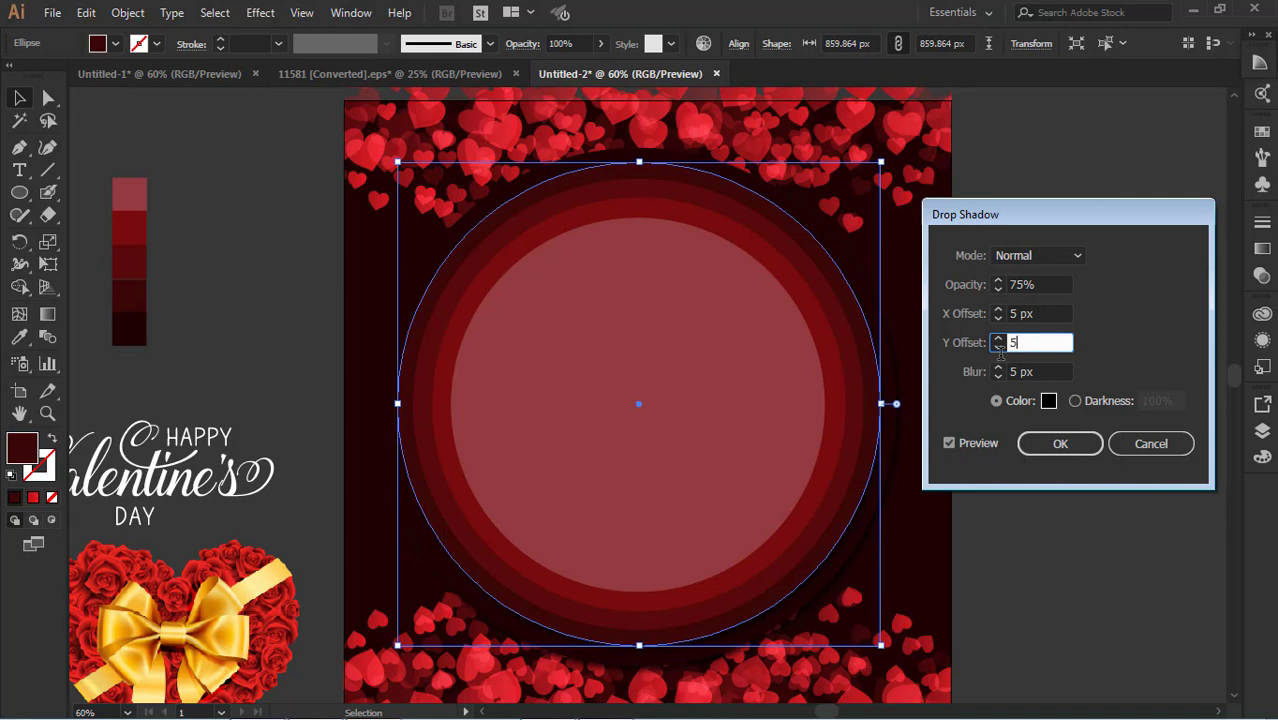
click(987, 446)
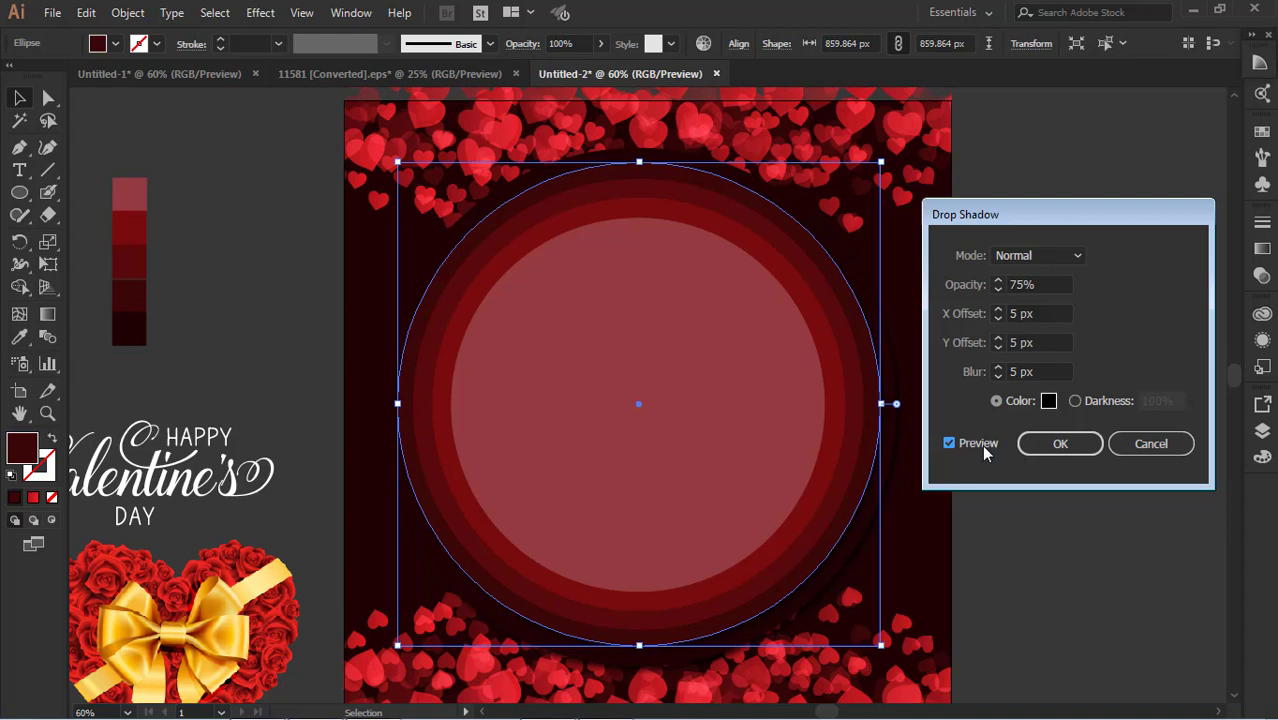
click(1058, 443)
click(980, 456)
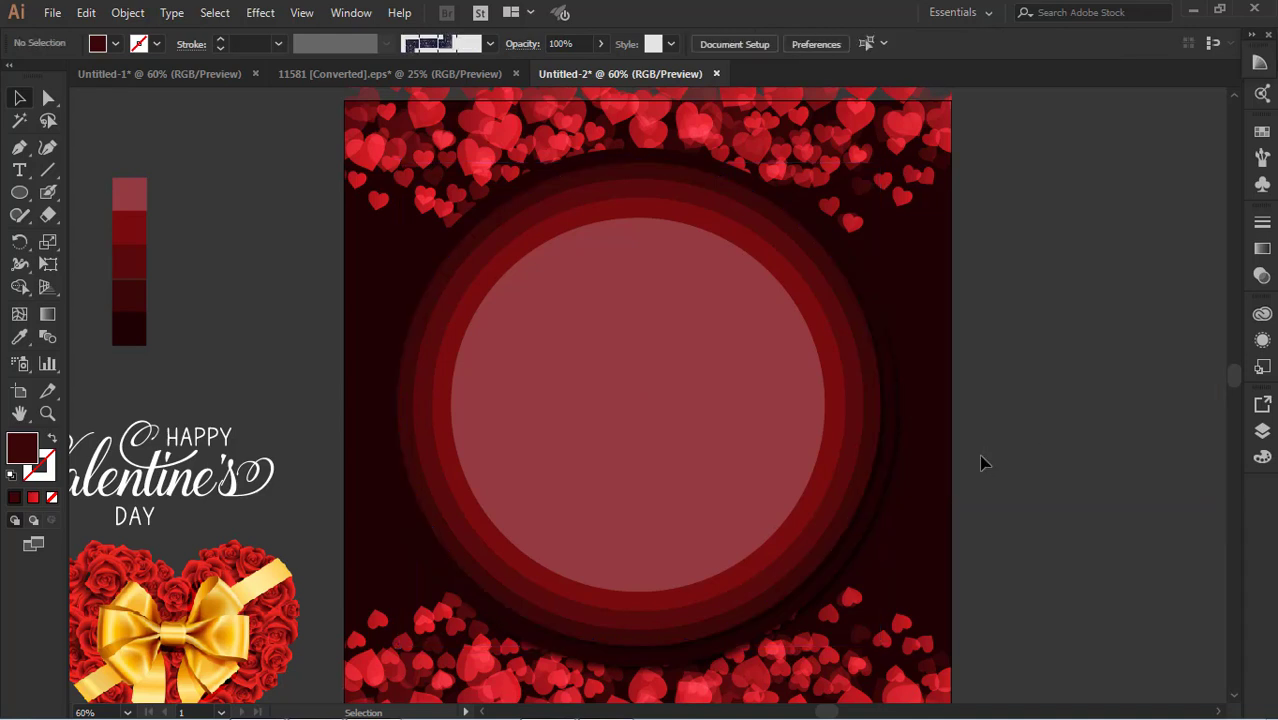
Apply a Normal-mode drop shadow to the three inner circles with 5 px X offset, Y offset and blur
click(842, 510)
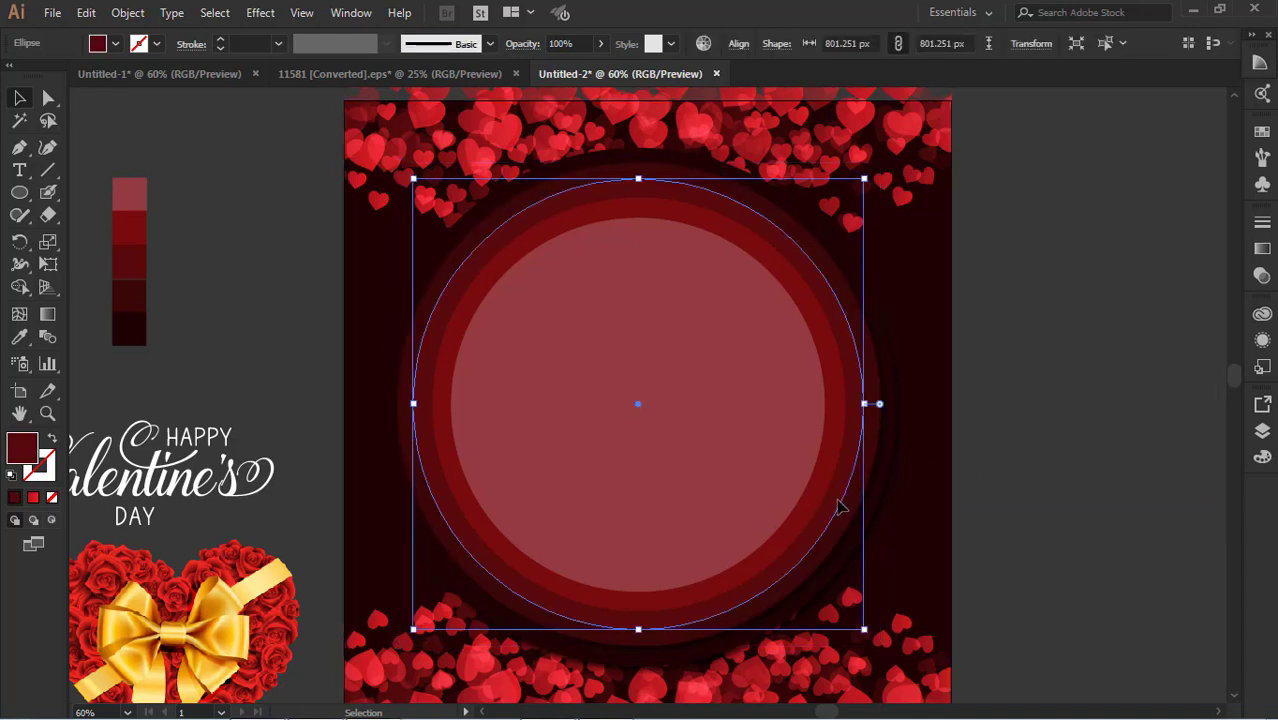
shift+click(822, 505)
shift+click(799, 500)
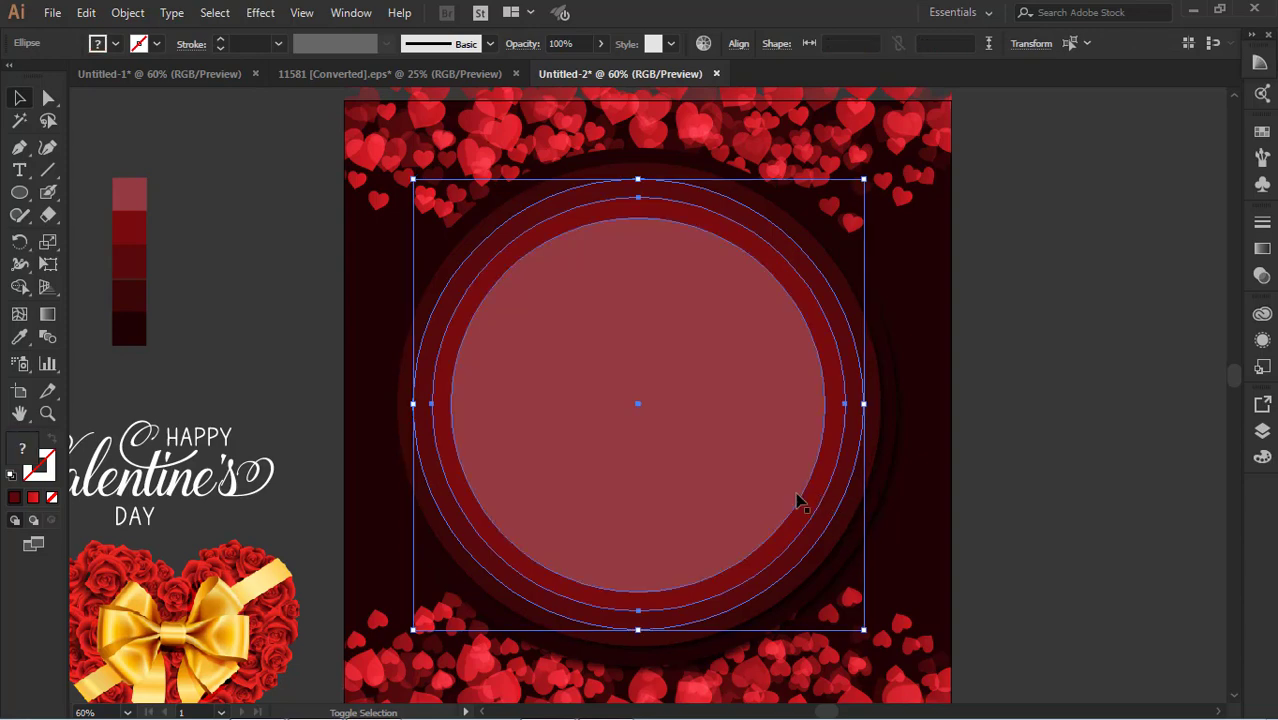
click(256, 14)
mouse_move(385, 222)
click(511, 221)
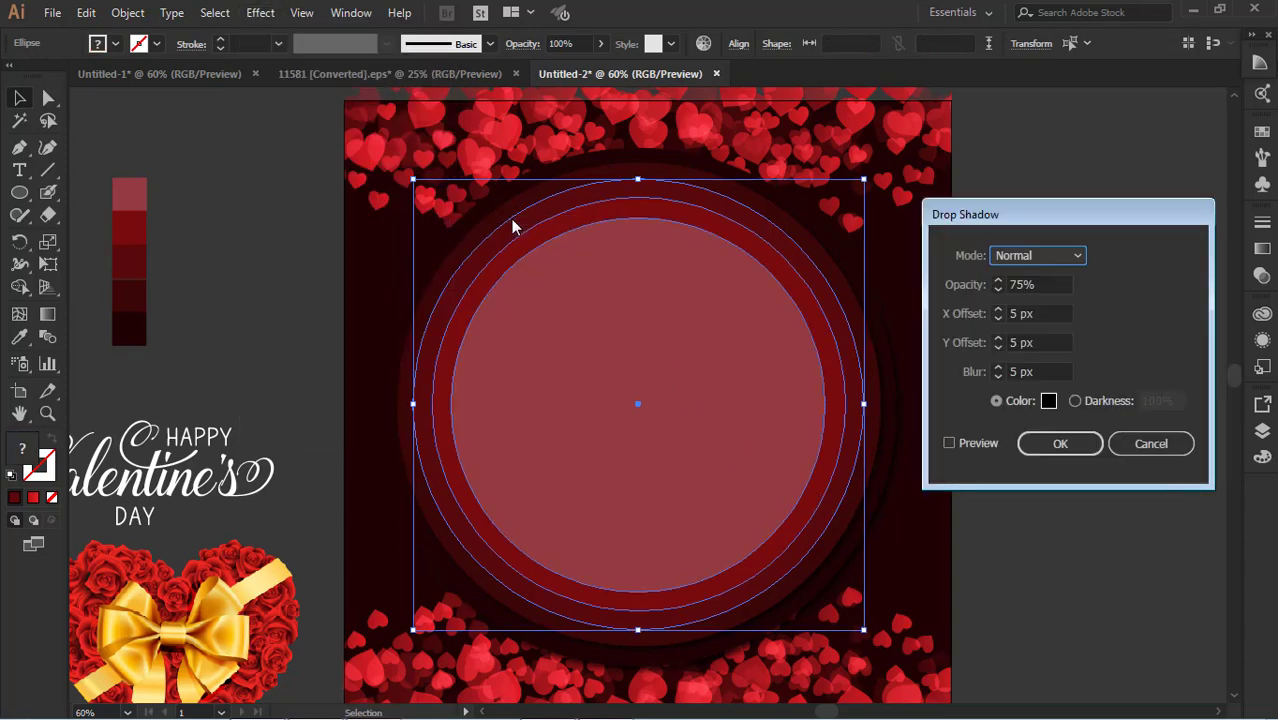
click(977, 443)
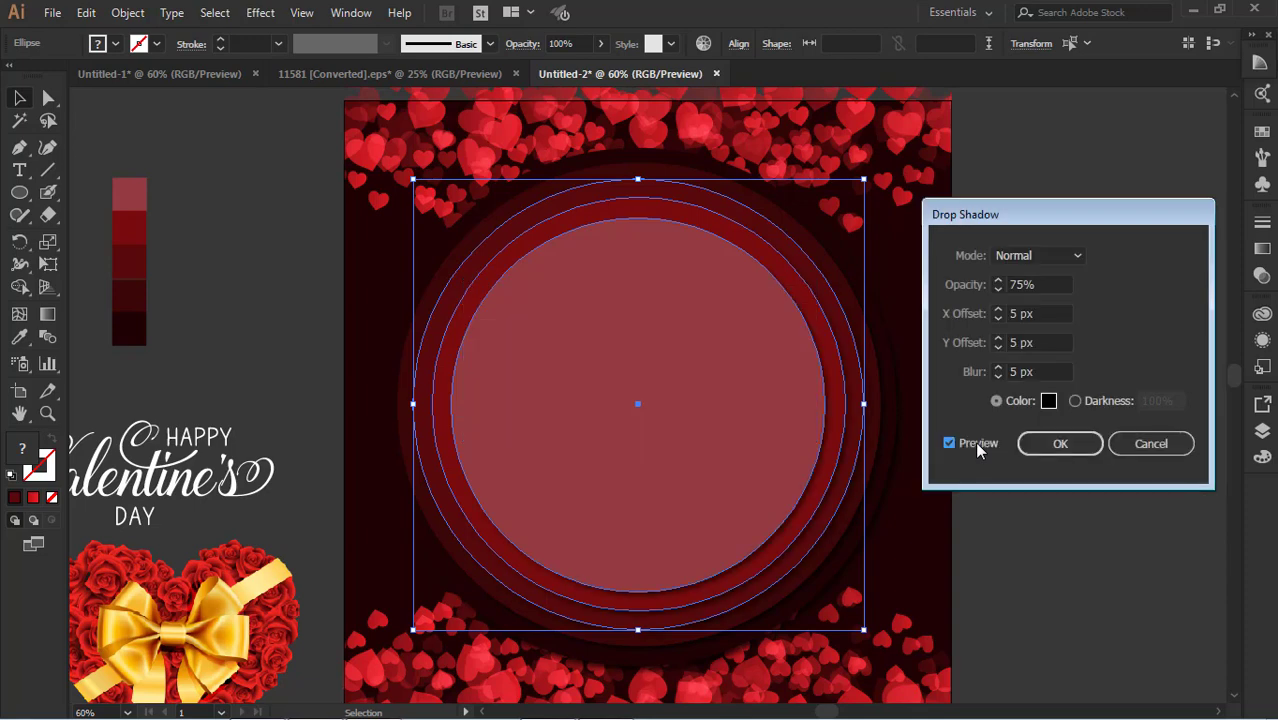
click(1058, 444)
click(1065, 308)
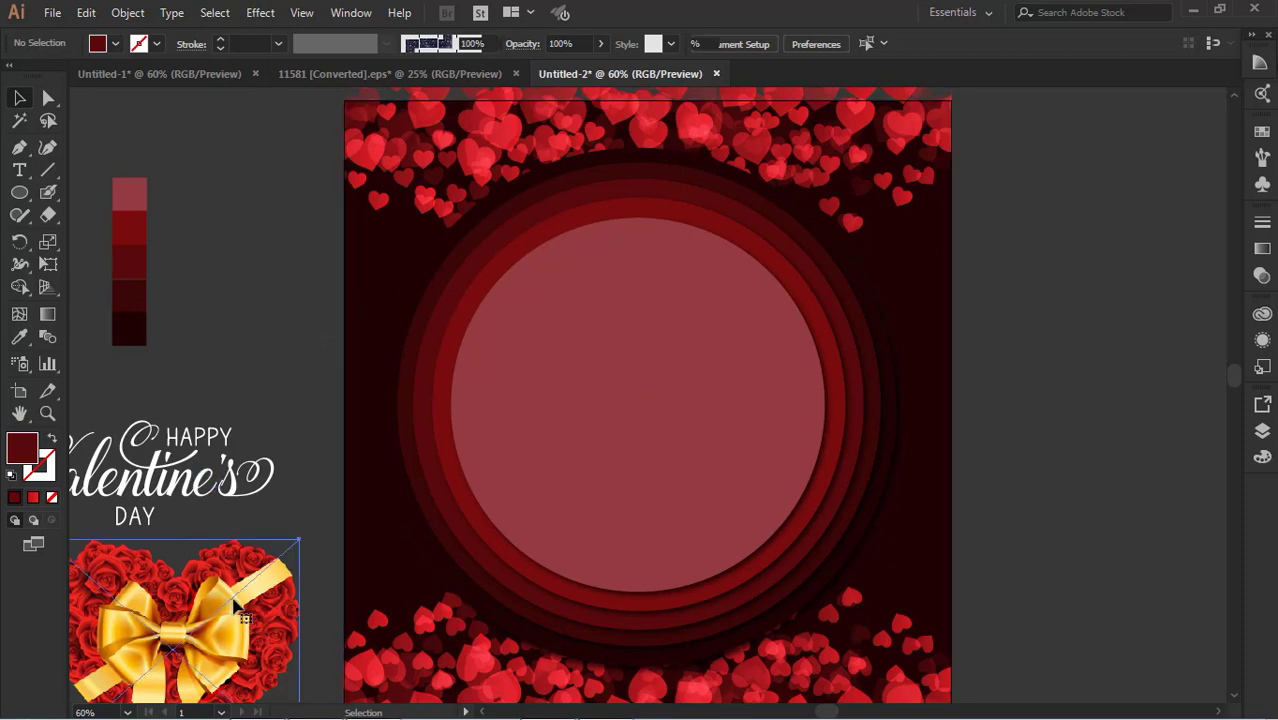
Place the rose heart image in front of the innermost circle, enlarge it slightly and centre it in the circle's lower part
drag(250, 605, 694, 396)
key(ctrl+shift+bracketright)
click(912, 481)
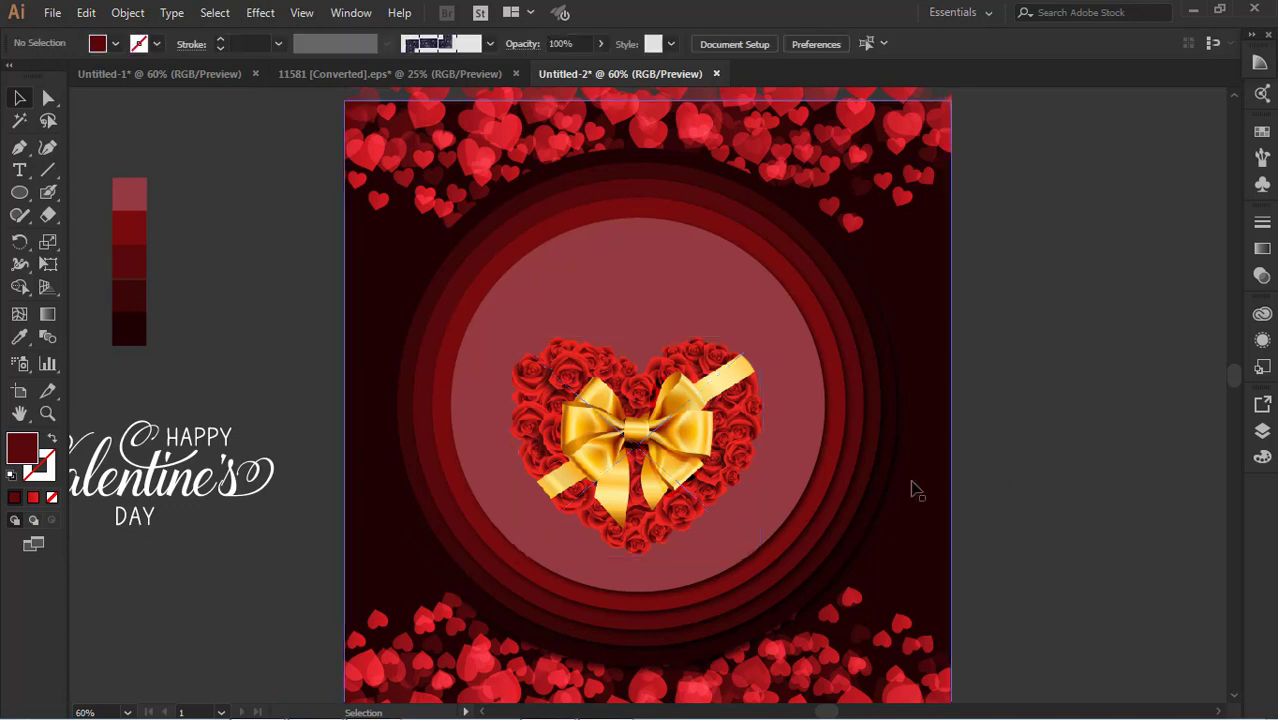
click(715, 478)
drag(763, 556, 806, 600)
drag(677, 503, 654, 499)
key(shift+Up)
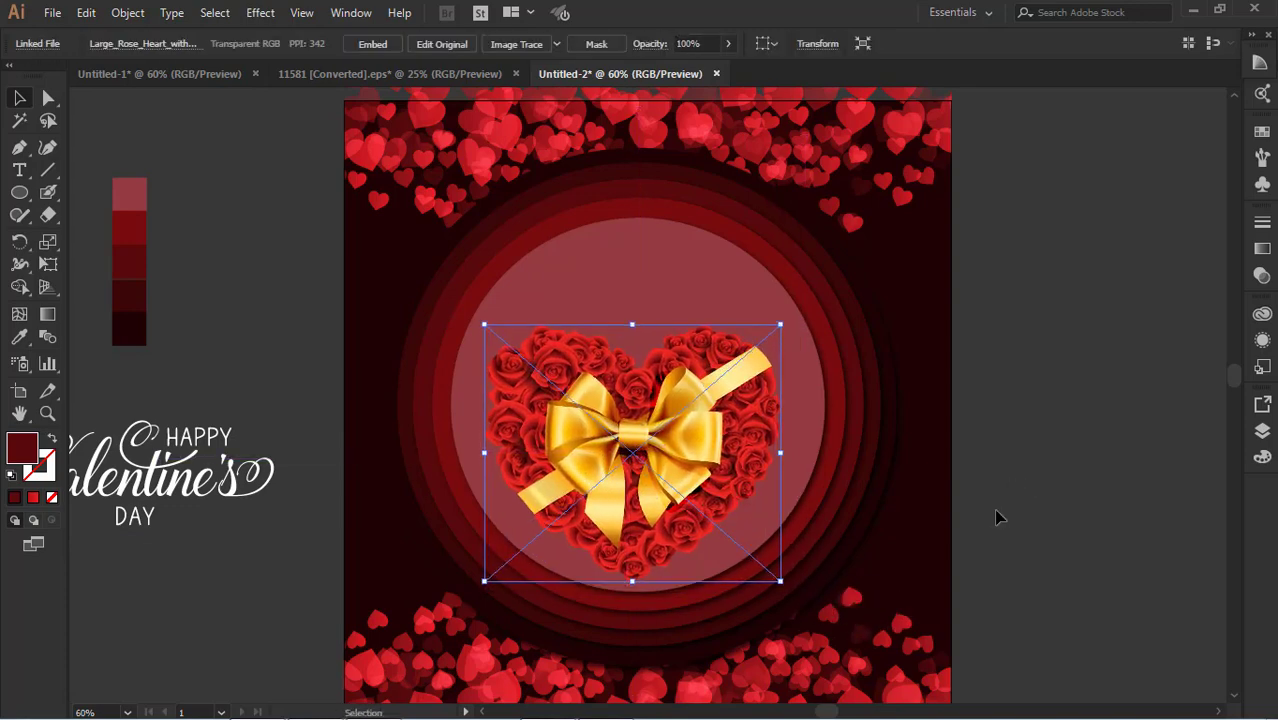
Place the Happy Valentine's Day lettering above the rose heart and shrink the heart slightly towards its lower end
drag(160, 491, 668, 298)
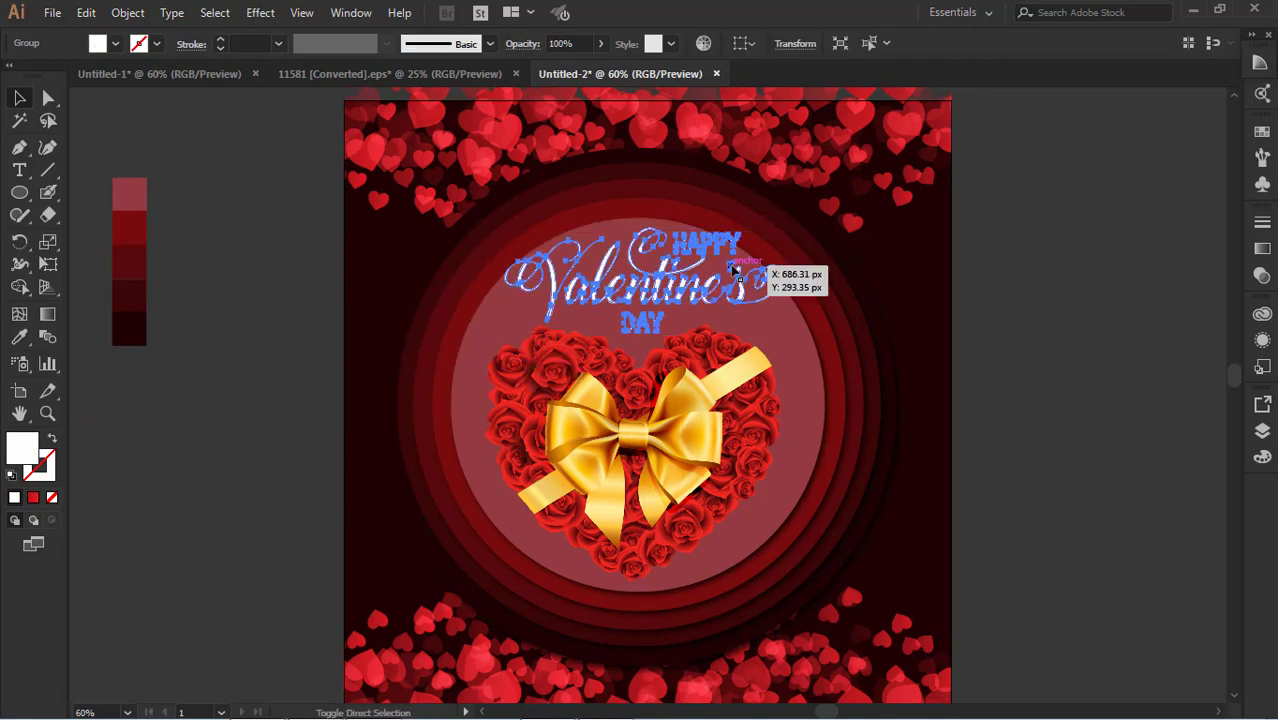
drag(782, 228, 767, 234)
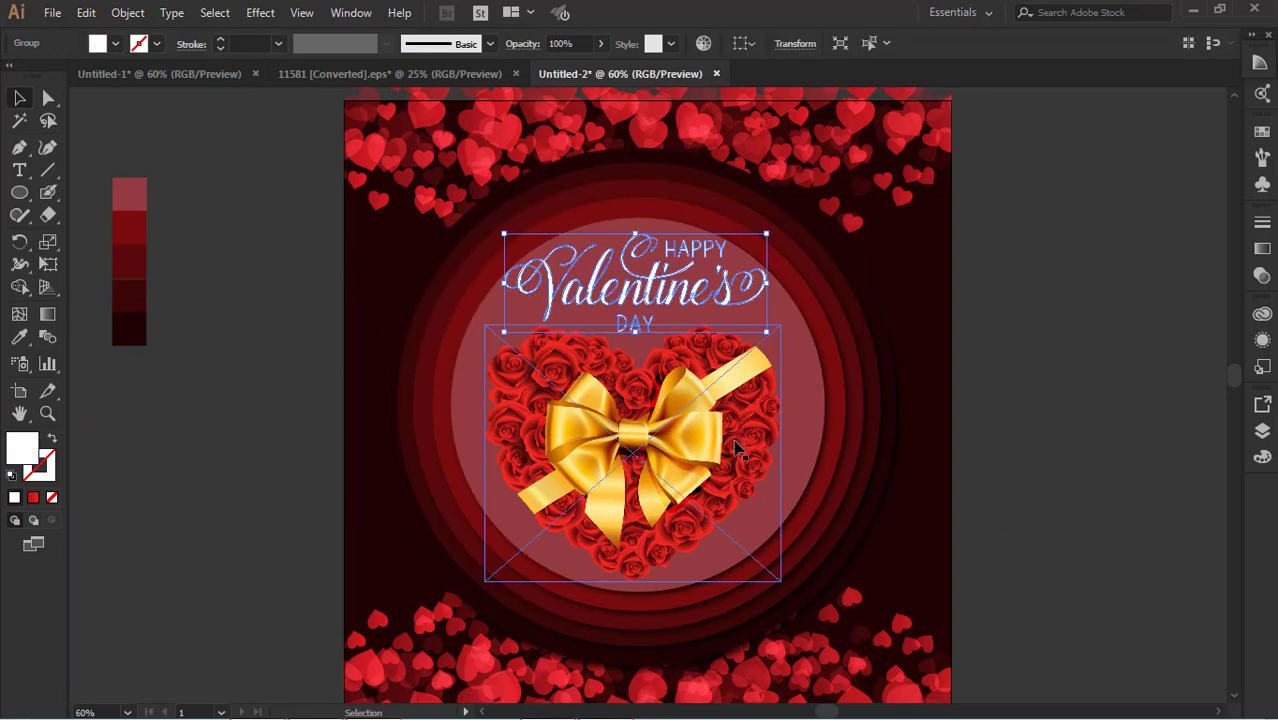
click(672, 426)
drag(485, 325, 502, 340)
key(ctrl+shift+a)
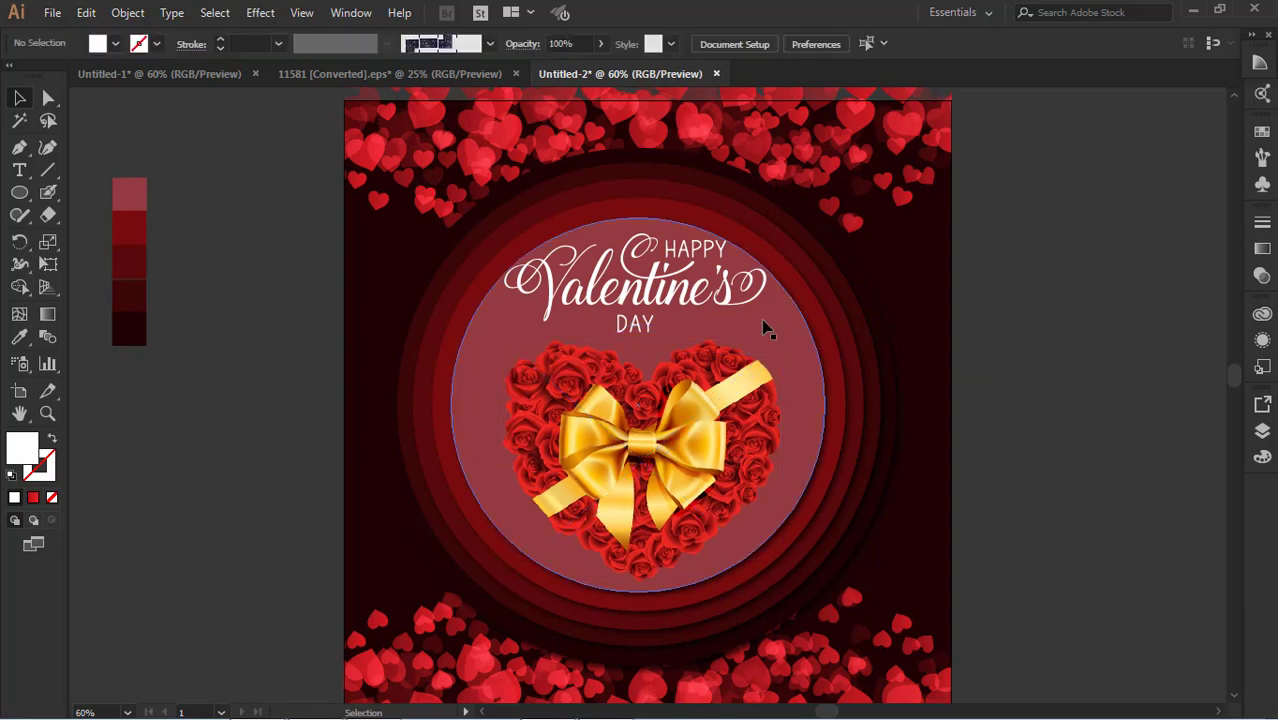
Move the Happy Valentine's Day lettering slightly down, closer to the rose heart
click(695, 289)
drag(697, 292, 697, 295)
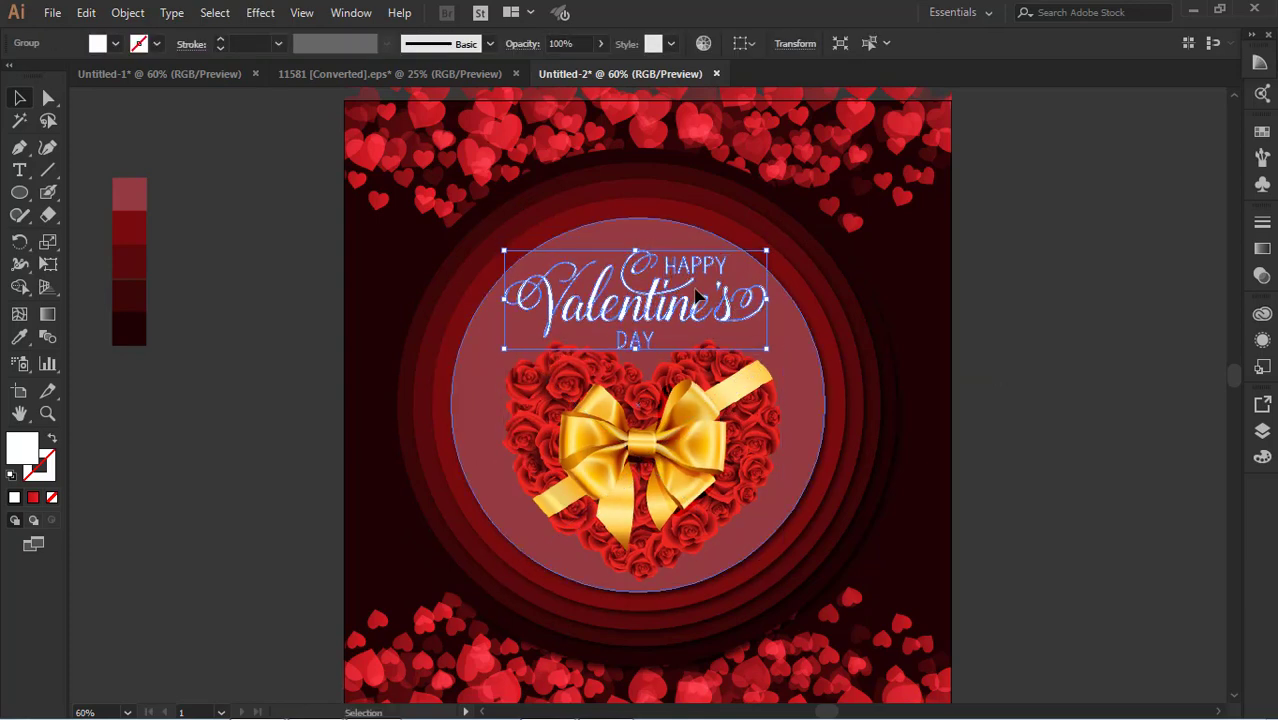
click(988, 398)
Raise the lower heart border so that its hearts cover more of the artboard's bottom edge
scroll(984, 408, down, 2)
click(882, 550)
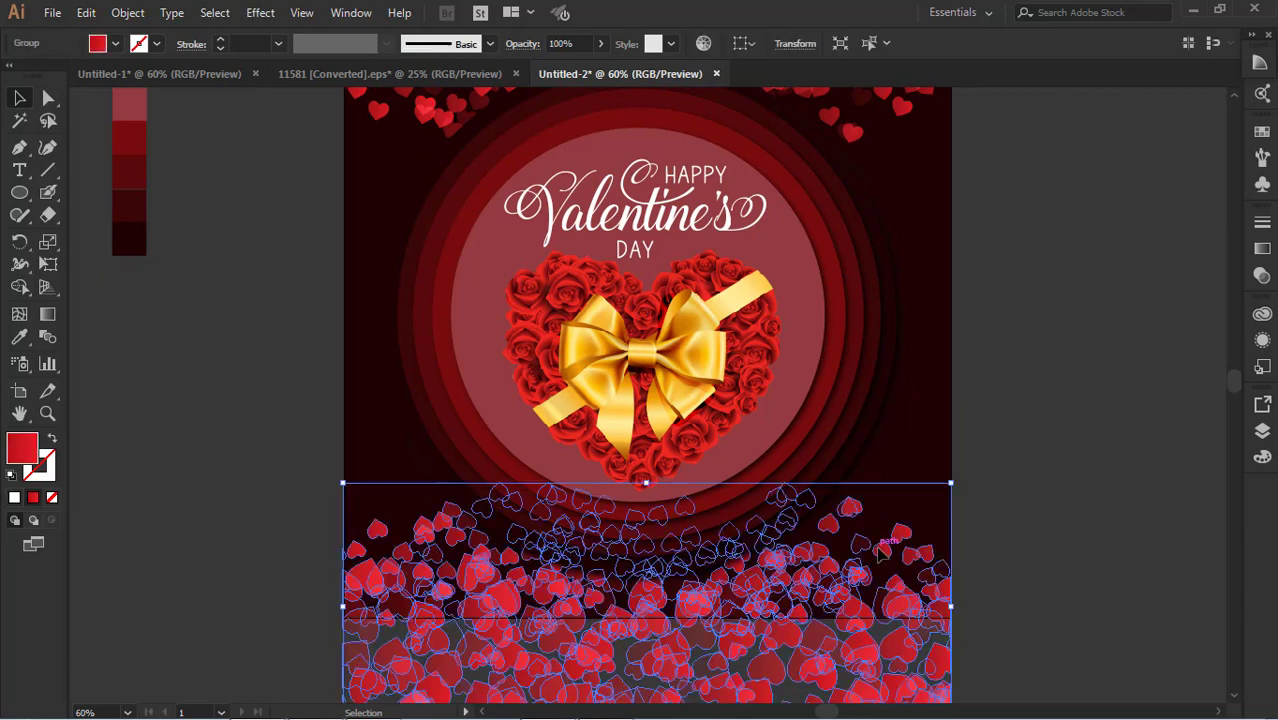
key(shift+Up)
key(shift+Up)
key(shift+Up)
key(shift+Up)
key(shift+Up)
key(shift+Up)
key(shift+Up)
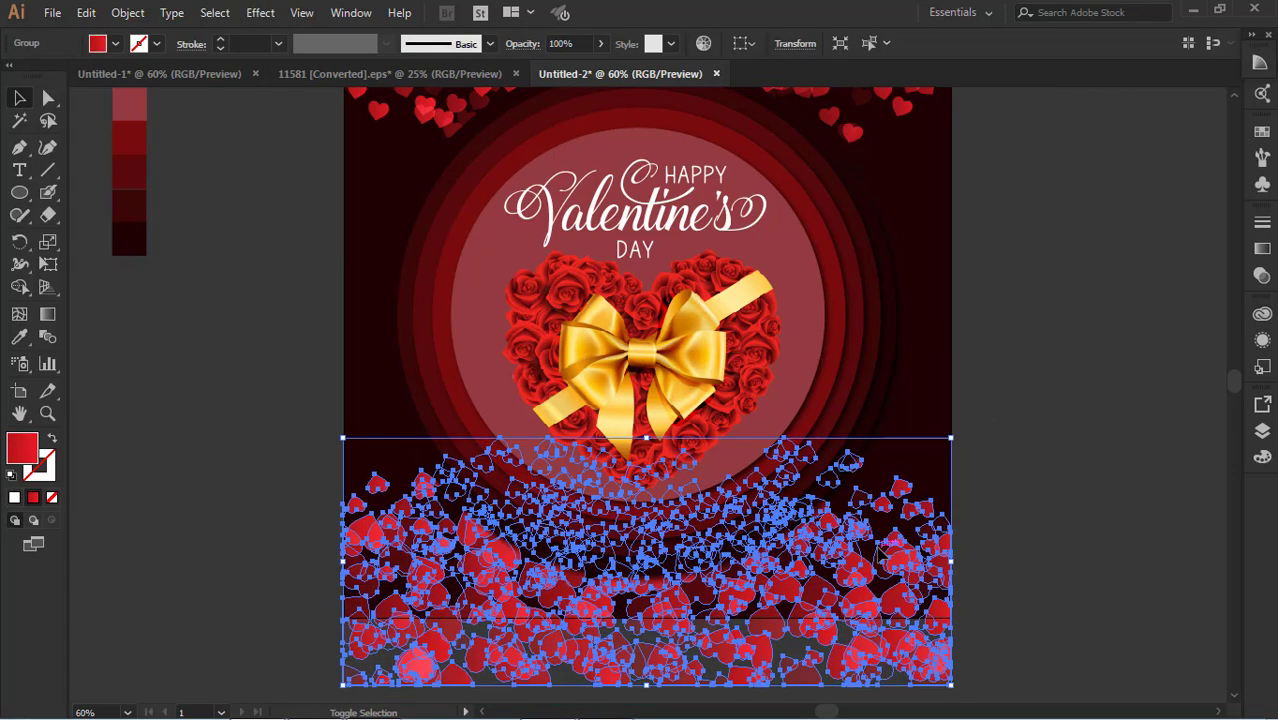
click(1064, 456)
Lower the upper heart border slightly so that more of its hearts fall inside the artboard
scroll(1005, 437, up, 3)
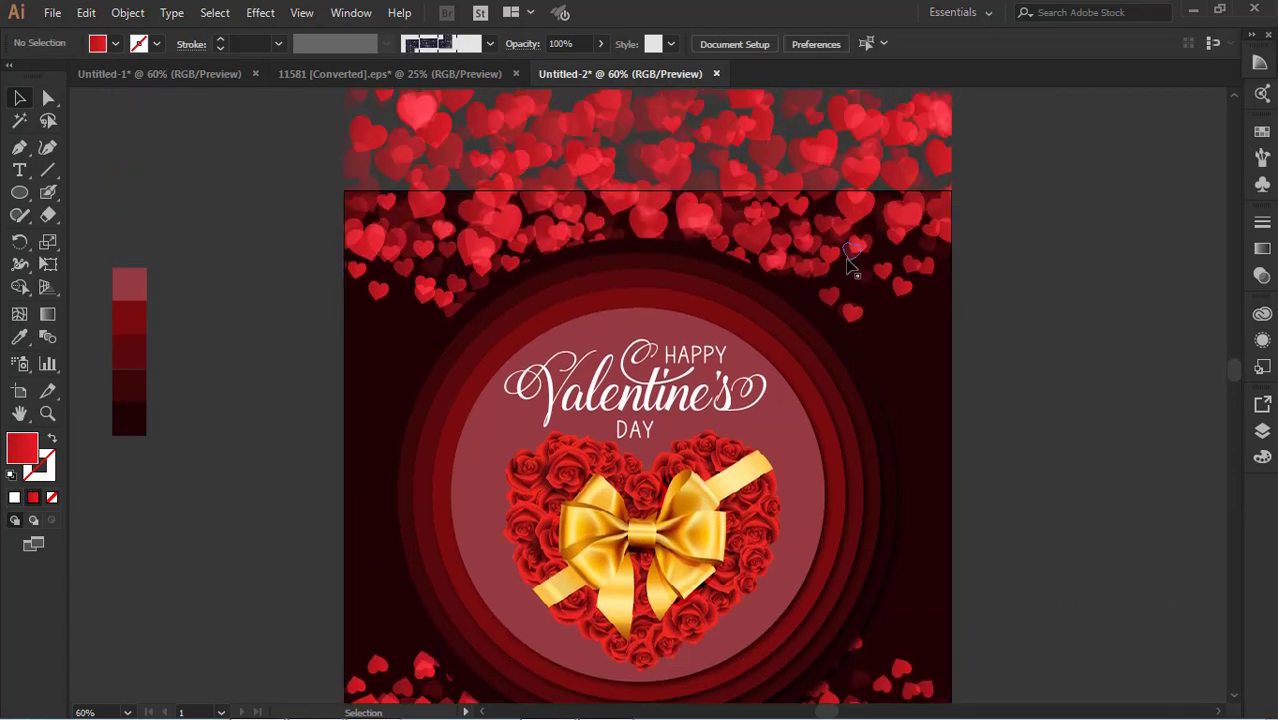
click(848, 262)
drag(848, 262, 850, 287)
click(1041, 414)
scroll(1041, 414, down, 1)
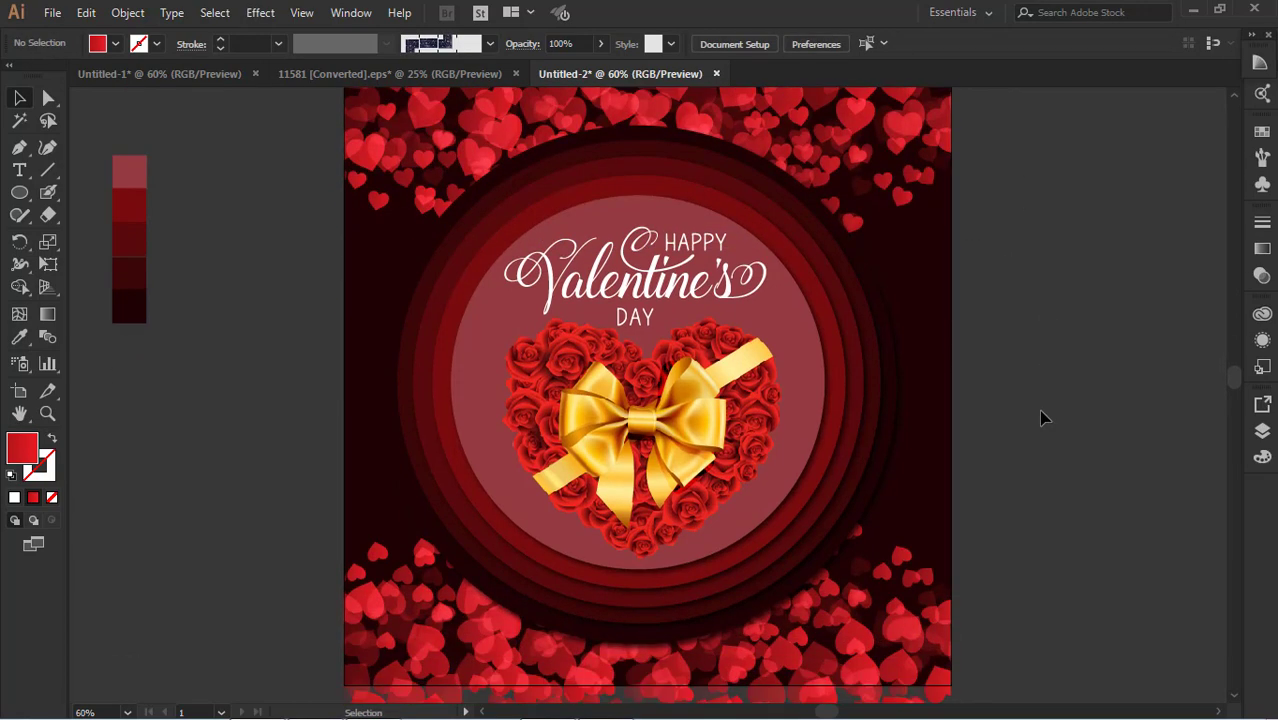
scroll(655, 390, up, 1)
scroll(655, 390, down, 1)
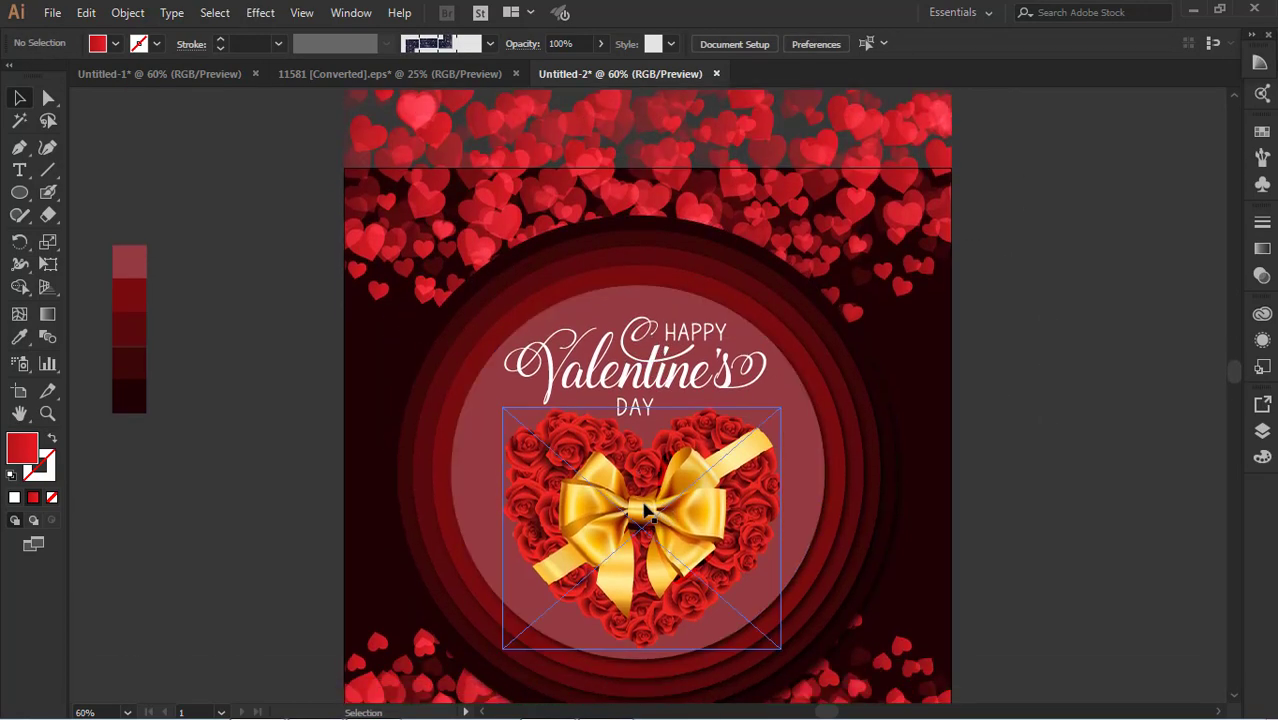
Apply a Normal-mode drop shadow to the Happy Valentine's Day lettering with 75% opacity and 5 px offsets and blur
click(660, 508)
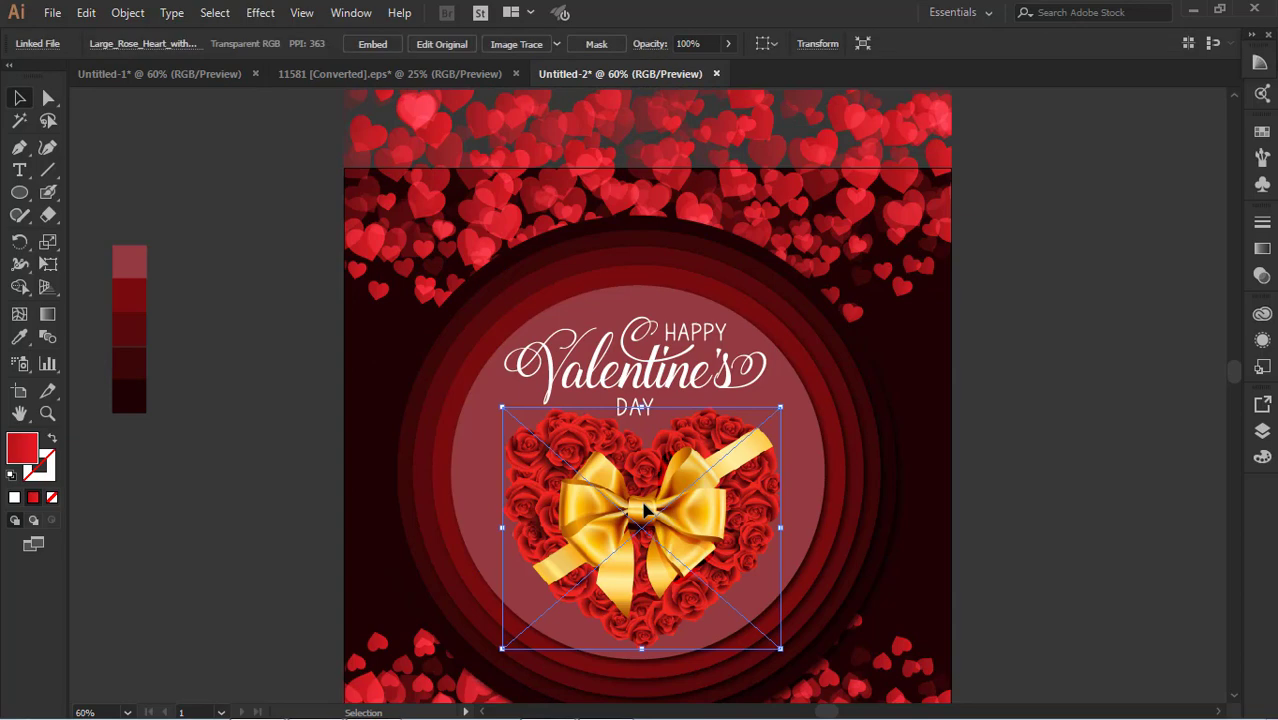
click(672, 376)
click(260, 12)
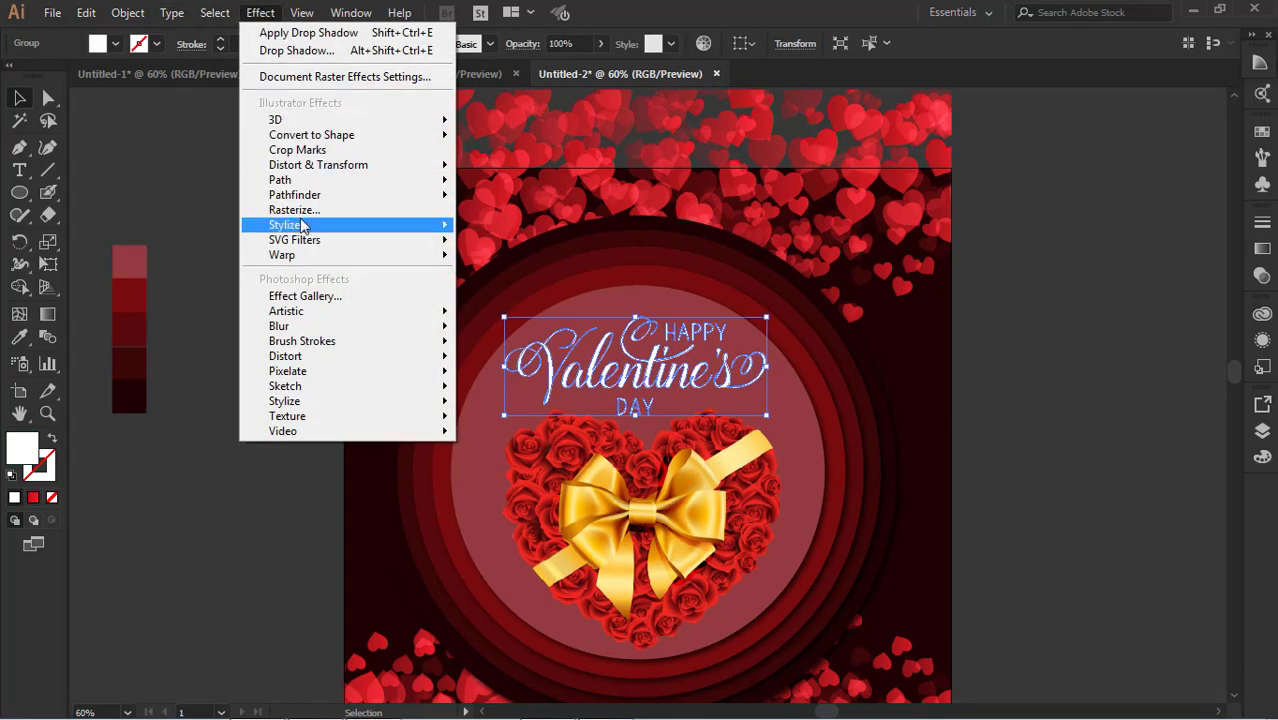
mouse_move(430, 220)
click(505, 226)
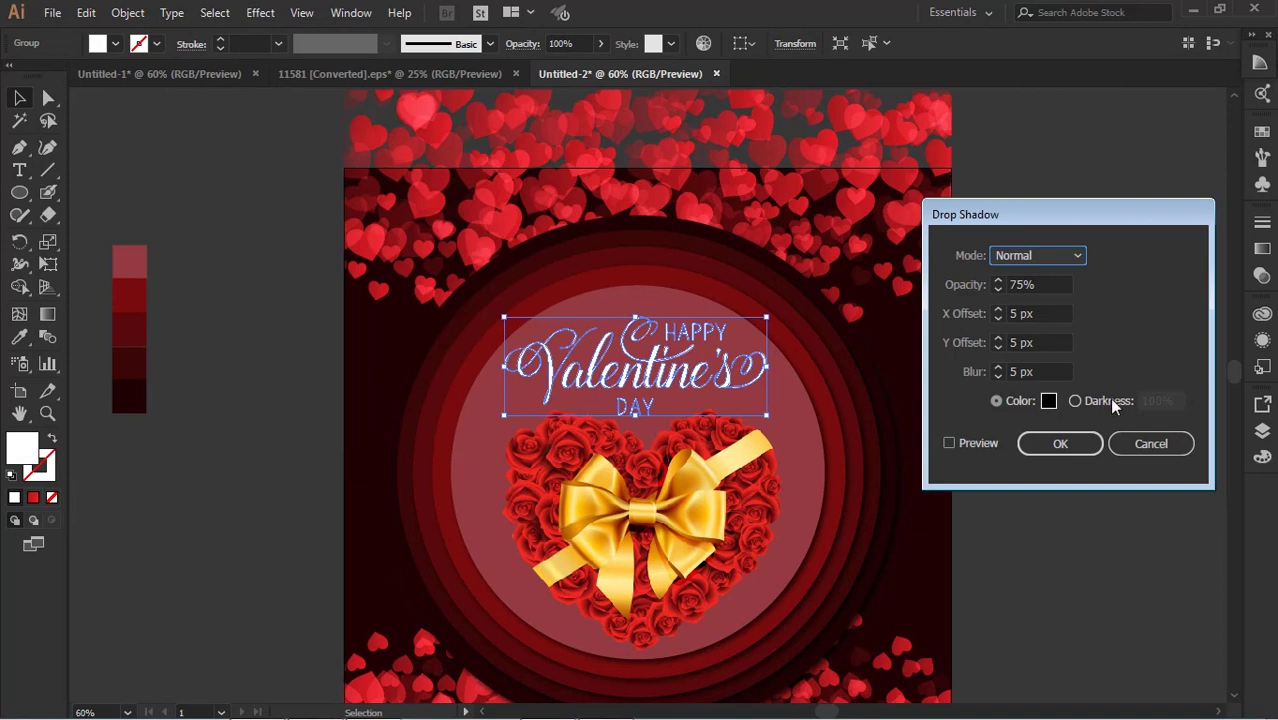
click(972, 441)
click(1060, 443)
click(1021, 414)
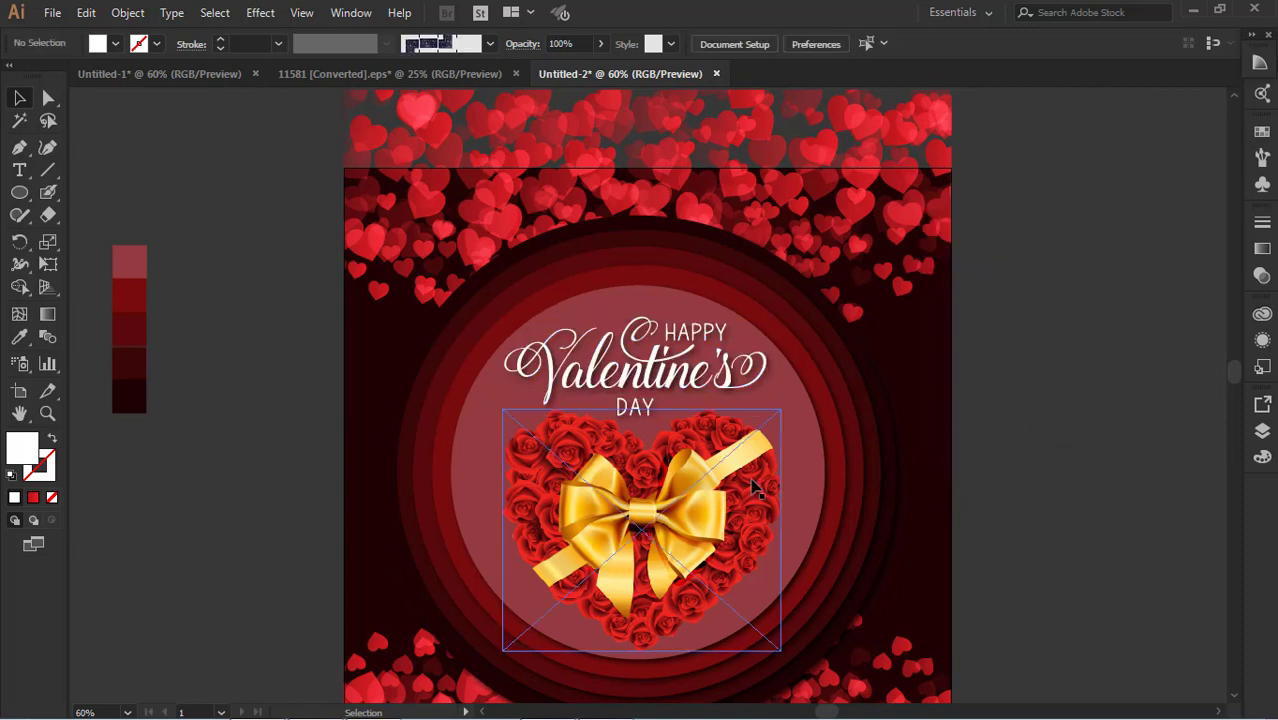
click(755, 486)
click(984, 371)
scroll(984, 371, down, 5)
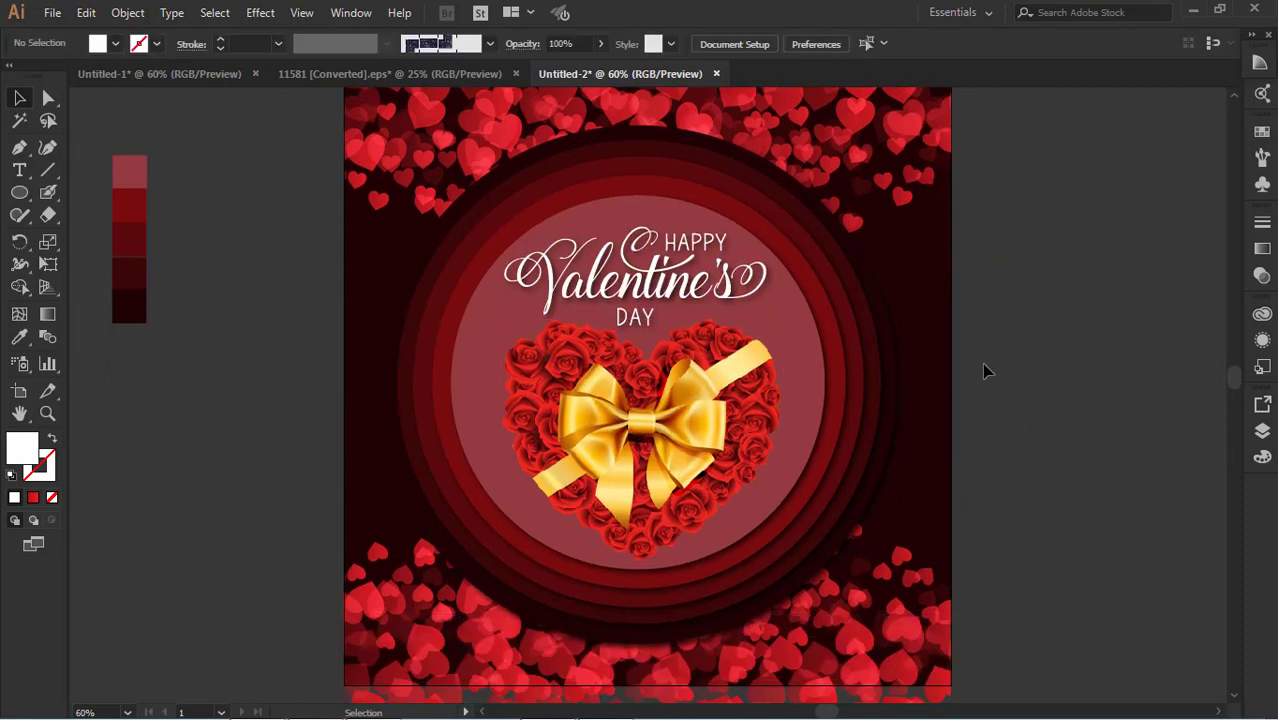
scroll(984, 371, up, 3)
click(928, 343)
click(1010, 343)
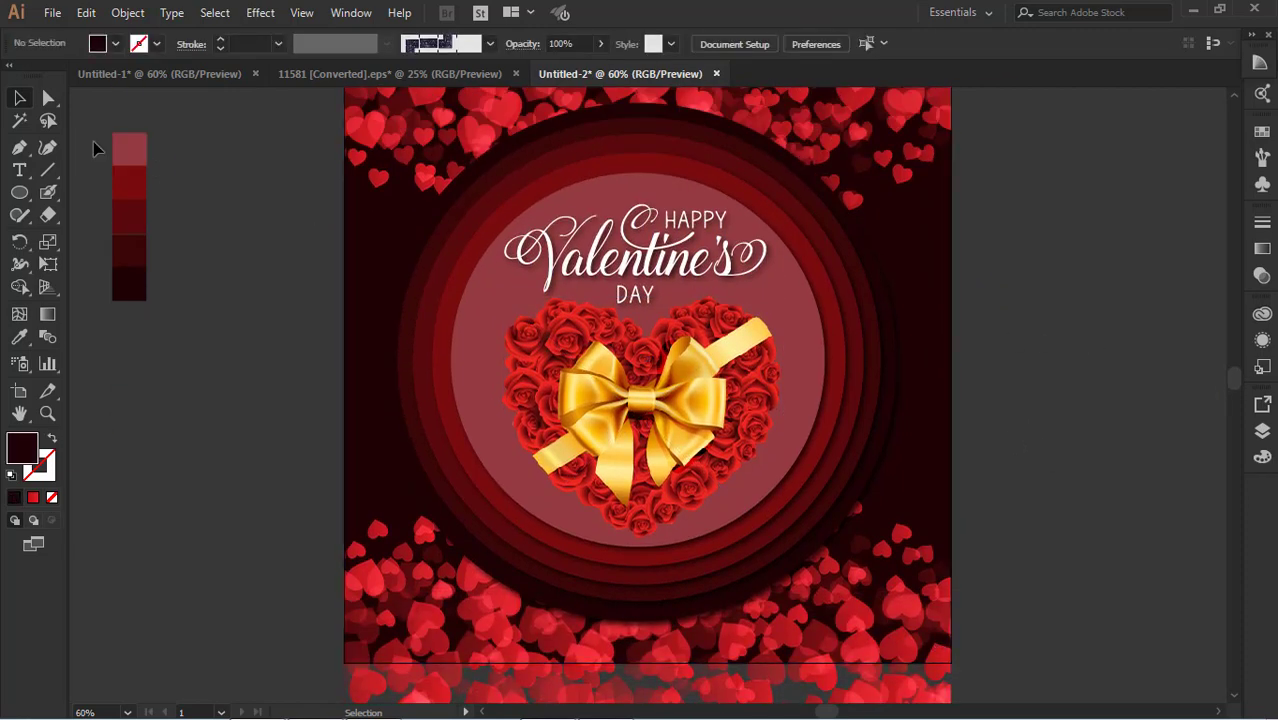
click(19, 147)
click(204, 201)
drag(398, 207, 452, 271)
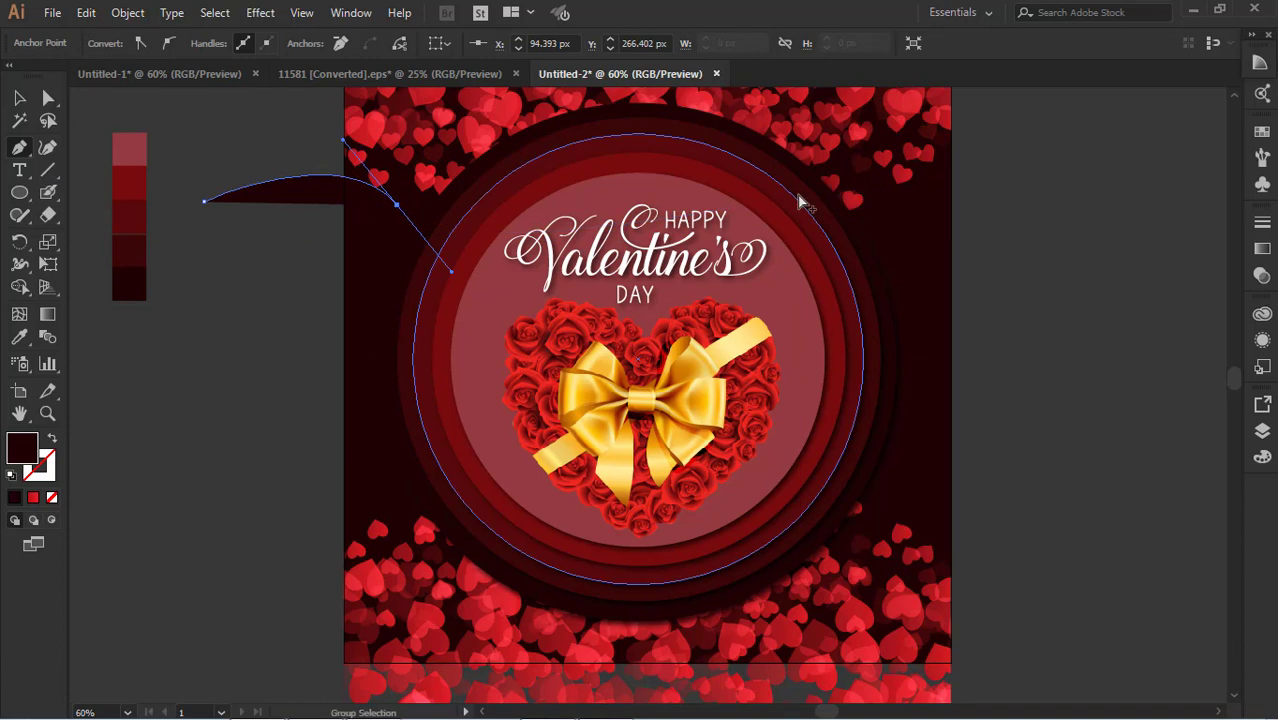
key(ctrl+z)
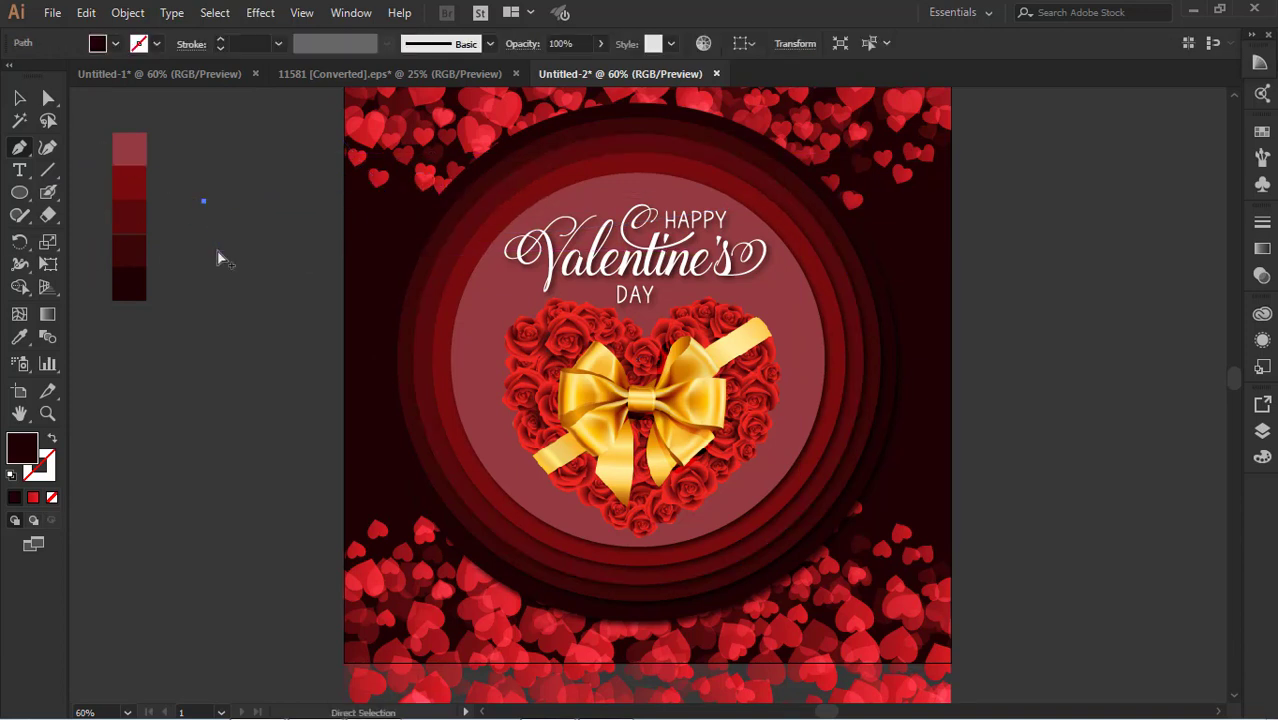
key(ctrl+z)
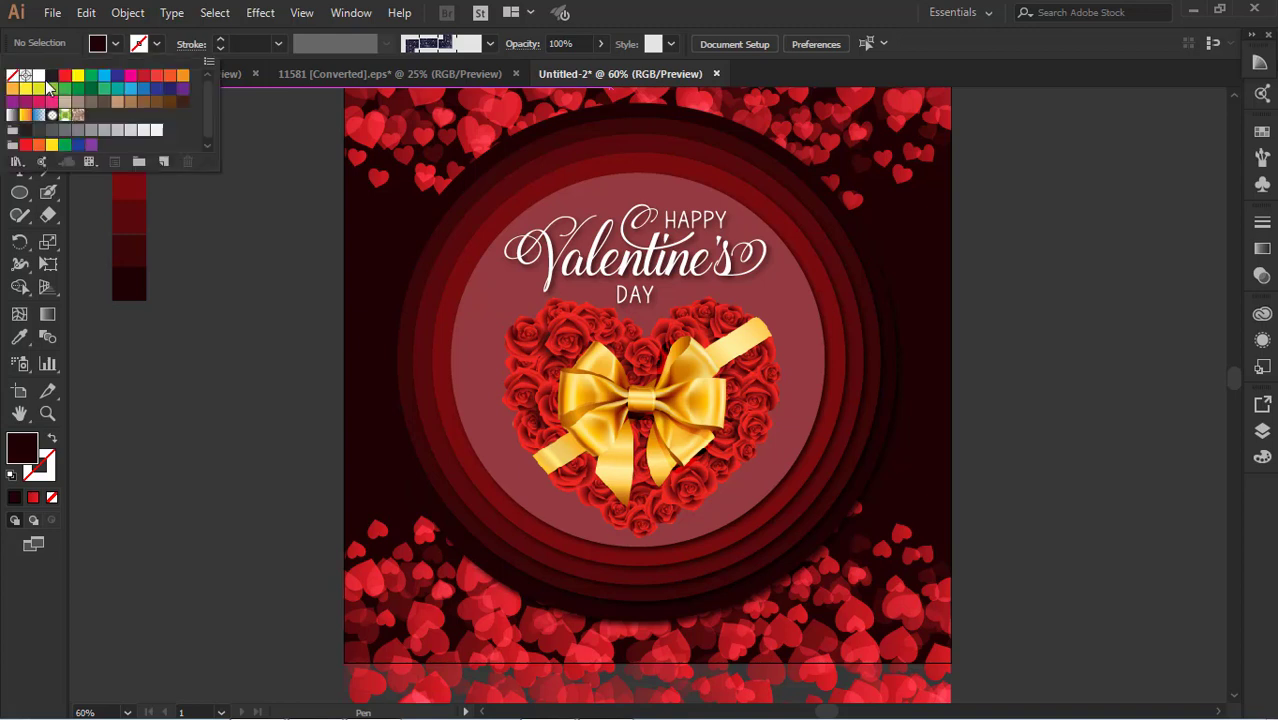
Set the Pen tool's drawing defaults to no fill and a white stroke of 0.75 pt
click(13, 75)
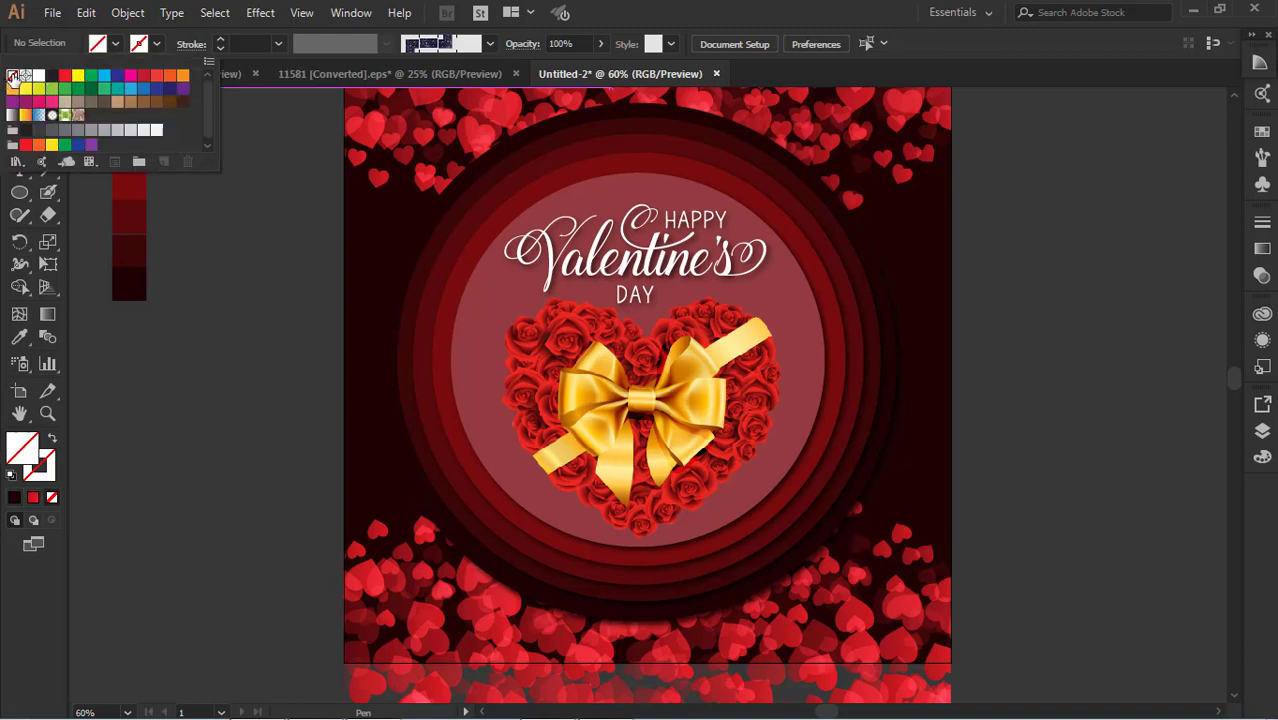
click(158, 45)
click(158, 45)
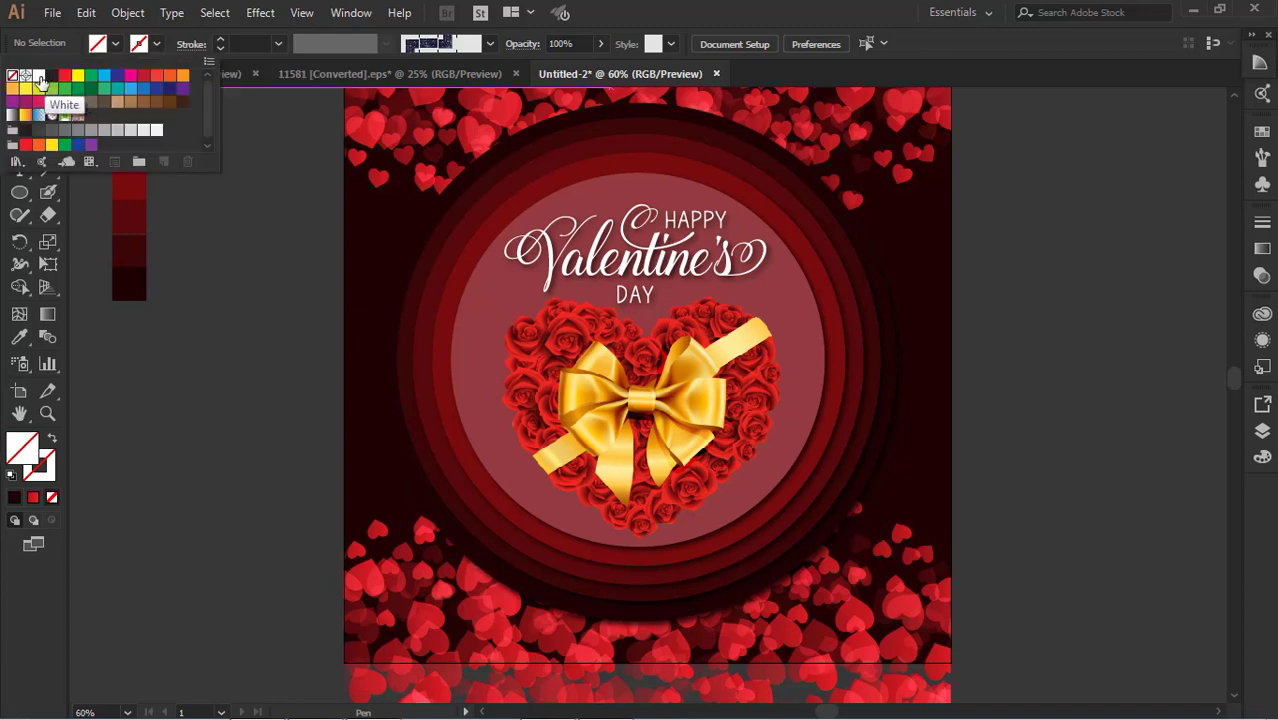
click(39, 76)
click(278, 44)
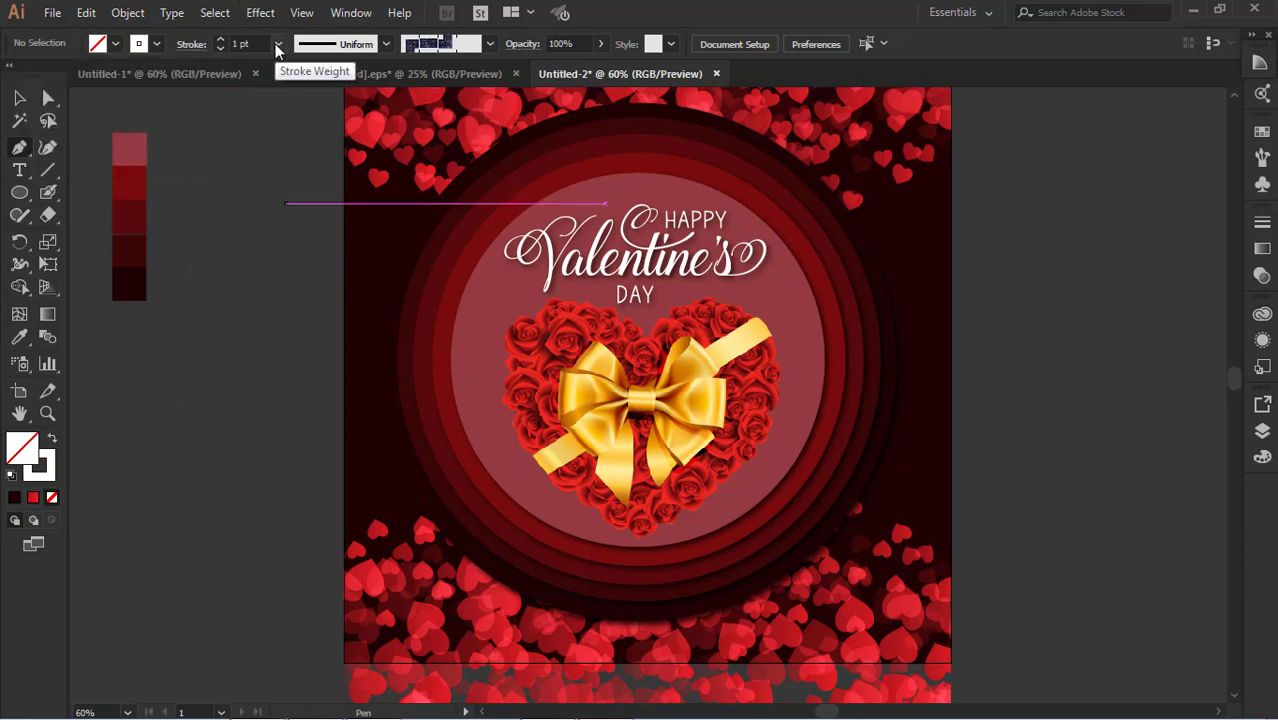
click(278, 44)
click(155, 47)
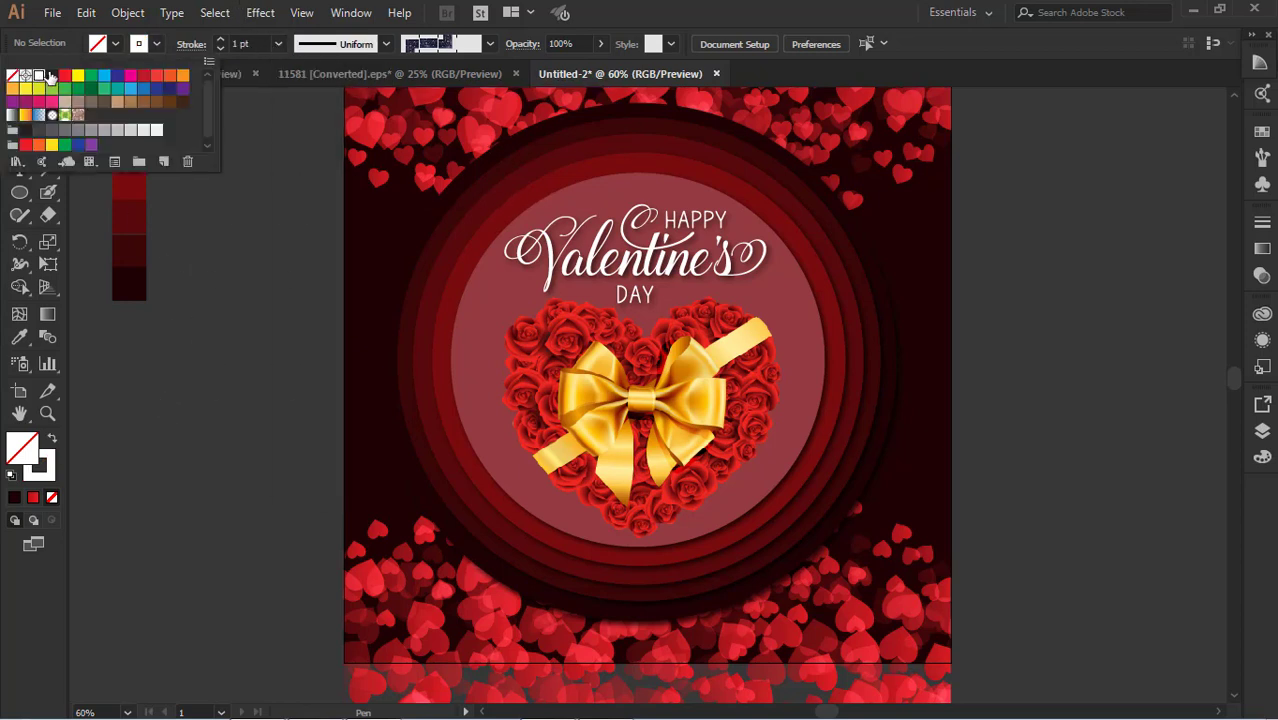
click(279, 44)
click(303, 104)
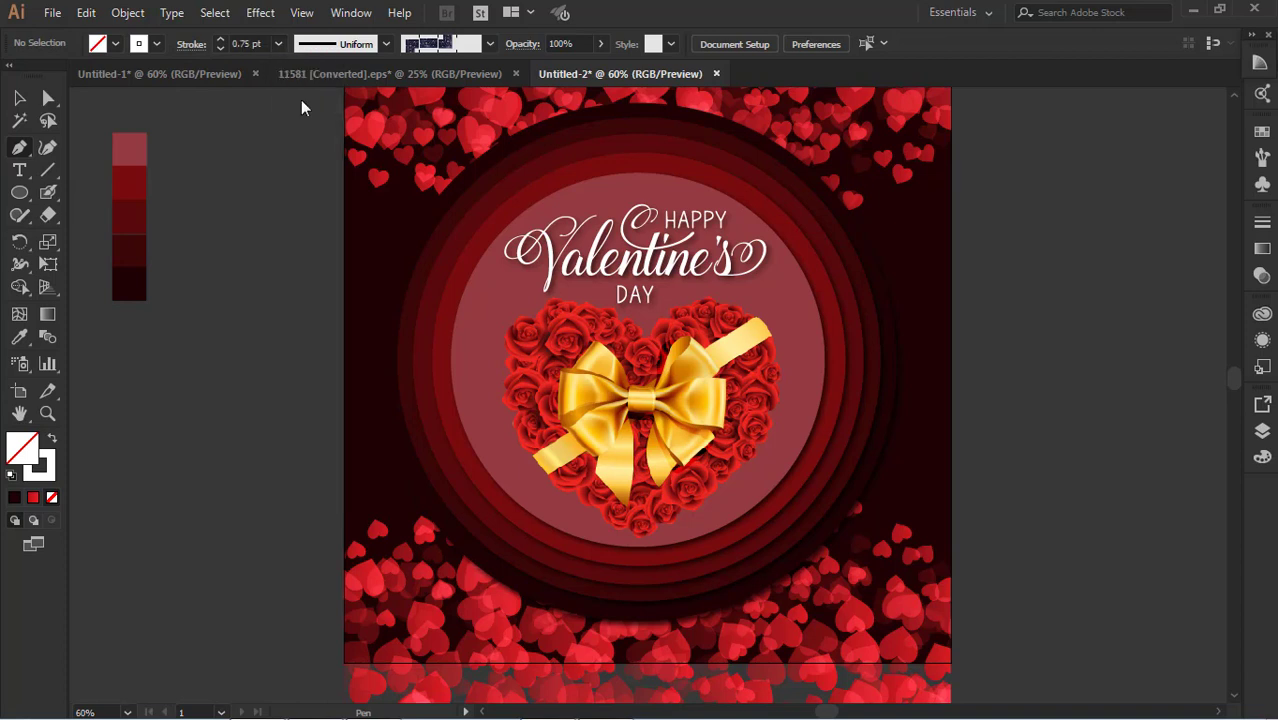
Draw an open wavy line with the Pen tool across the artboard's middle, extending past both side edges
click(198, 314)
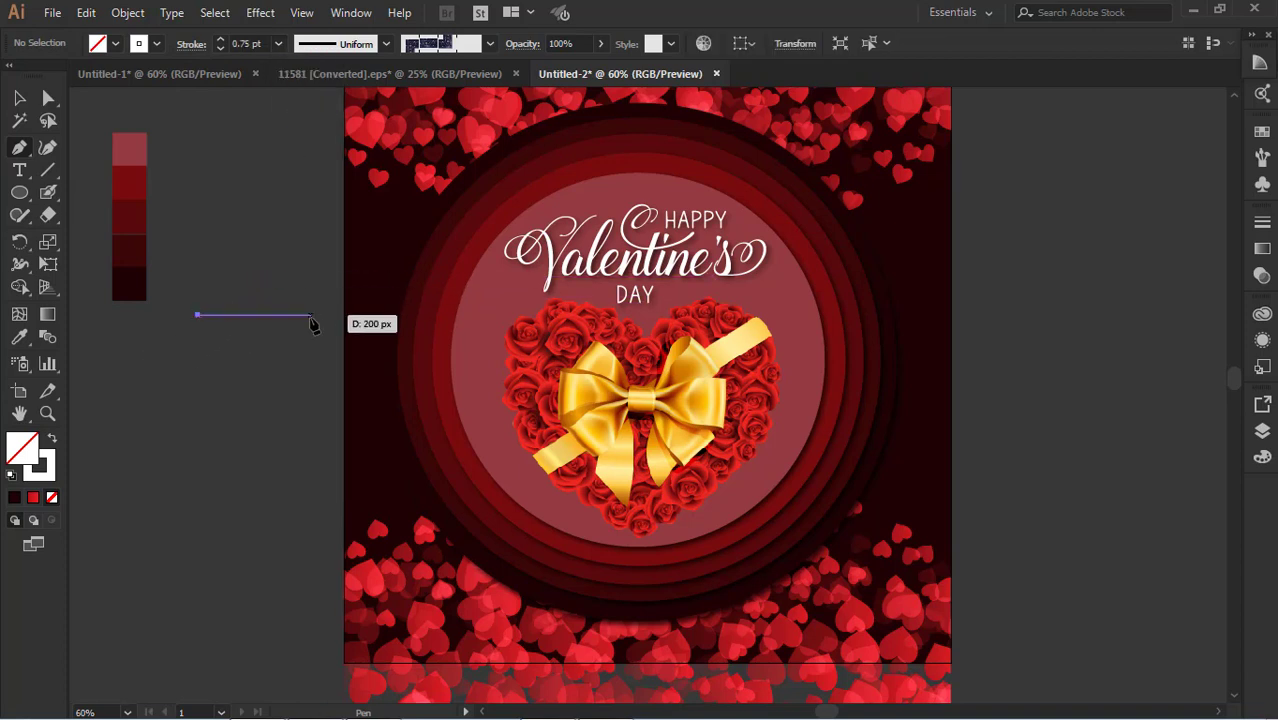
drag(310, 316, 378, 370)
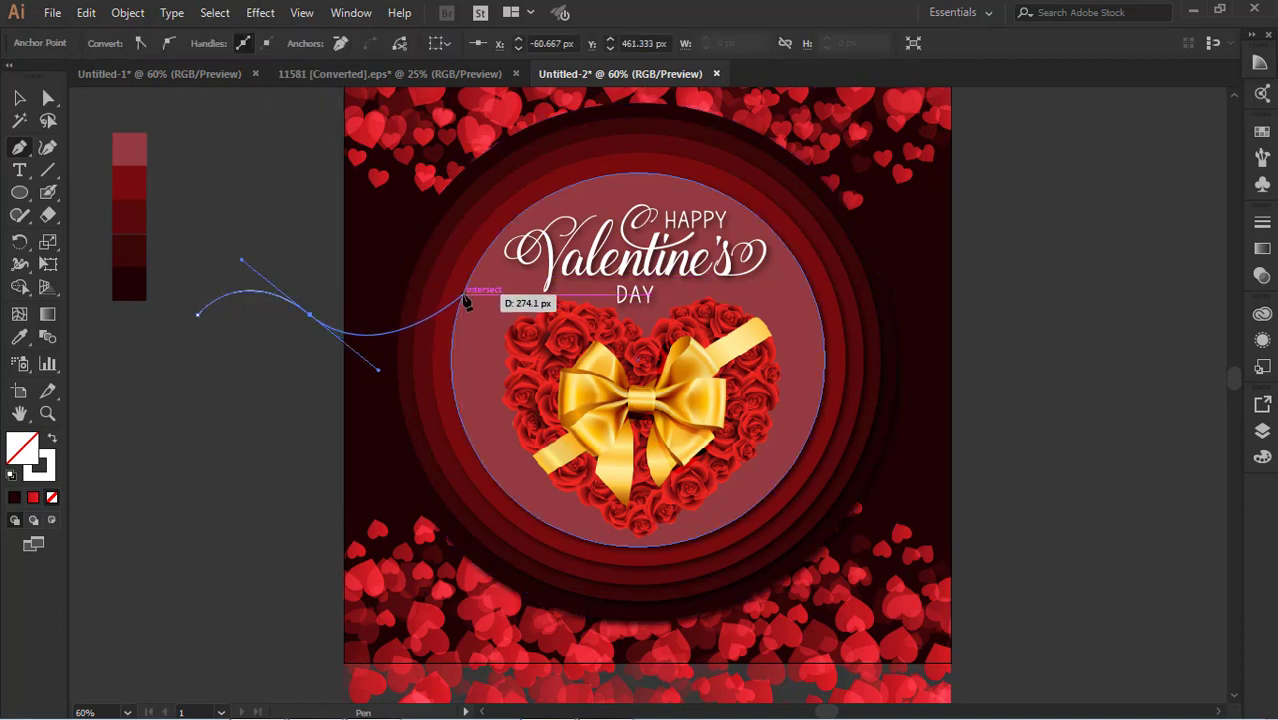
click(414, 302)
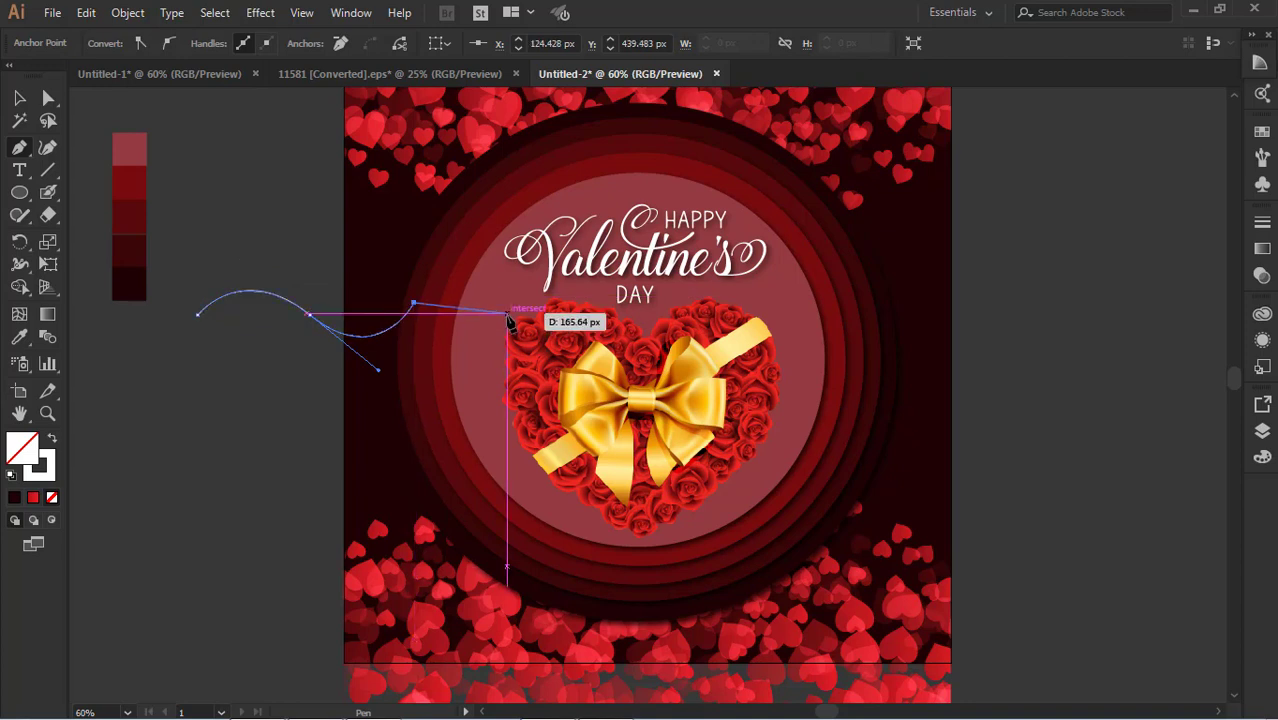
drag(514, 309, 577, 366)
drag(633, 294, 650, 274)
drag(772, 302, 845, 353)
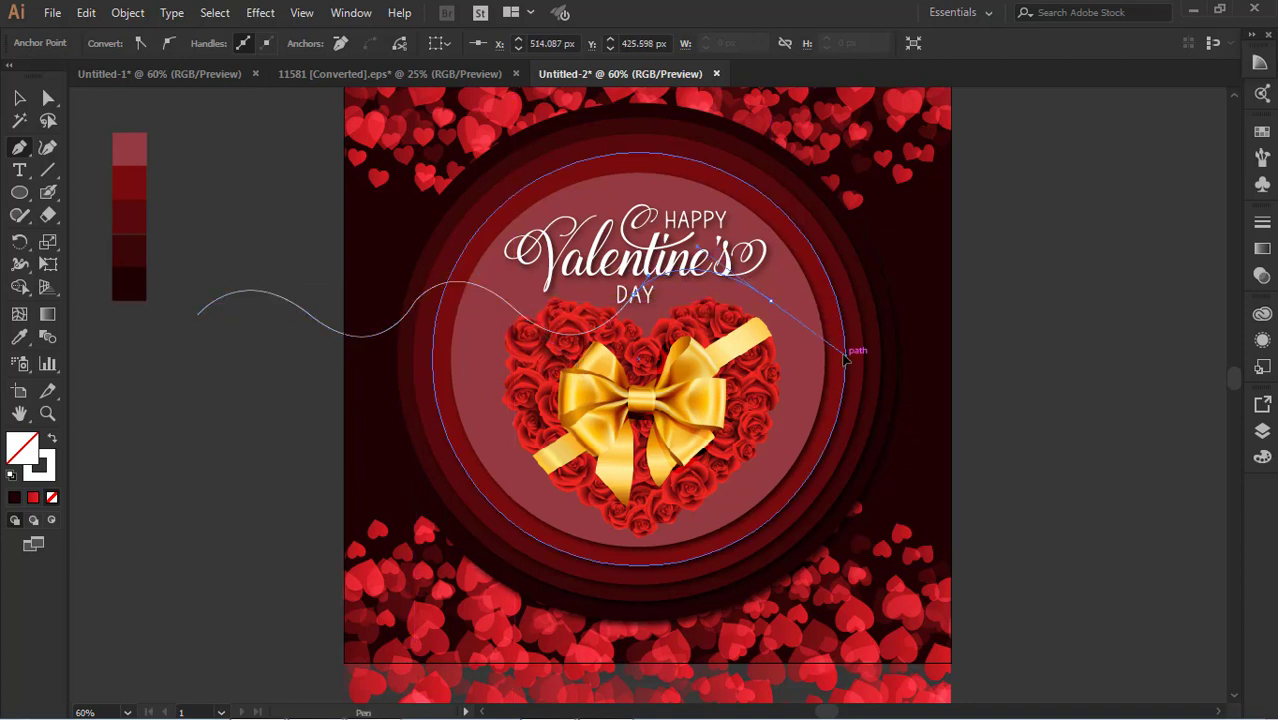
drag(923, 291, 948, 265)
drag(1036, 322, 1068, 373)
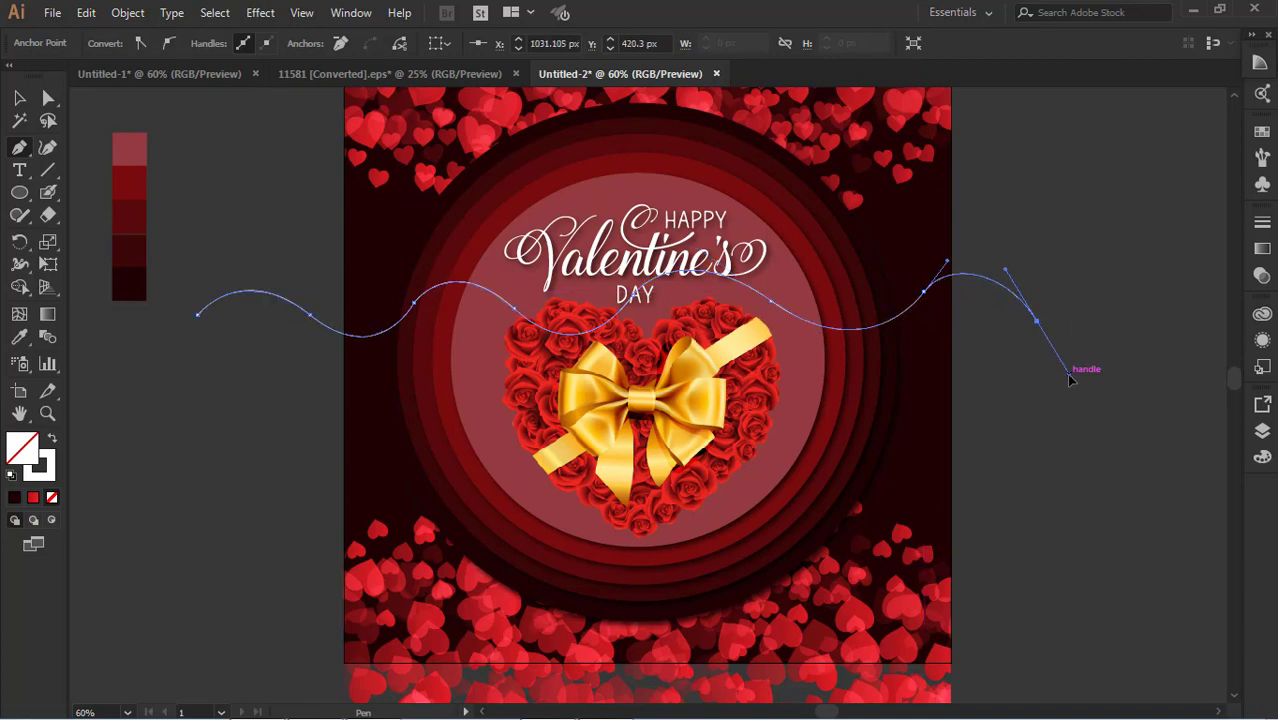
key(v)
click(184, 363)
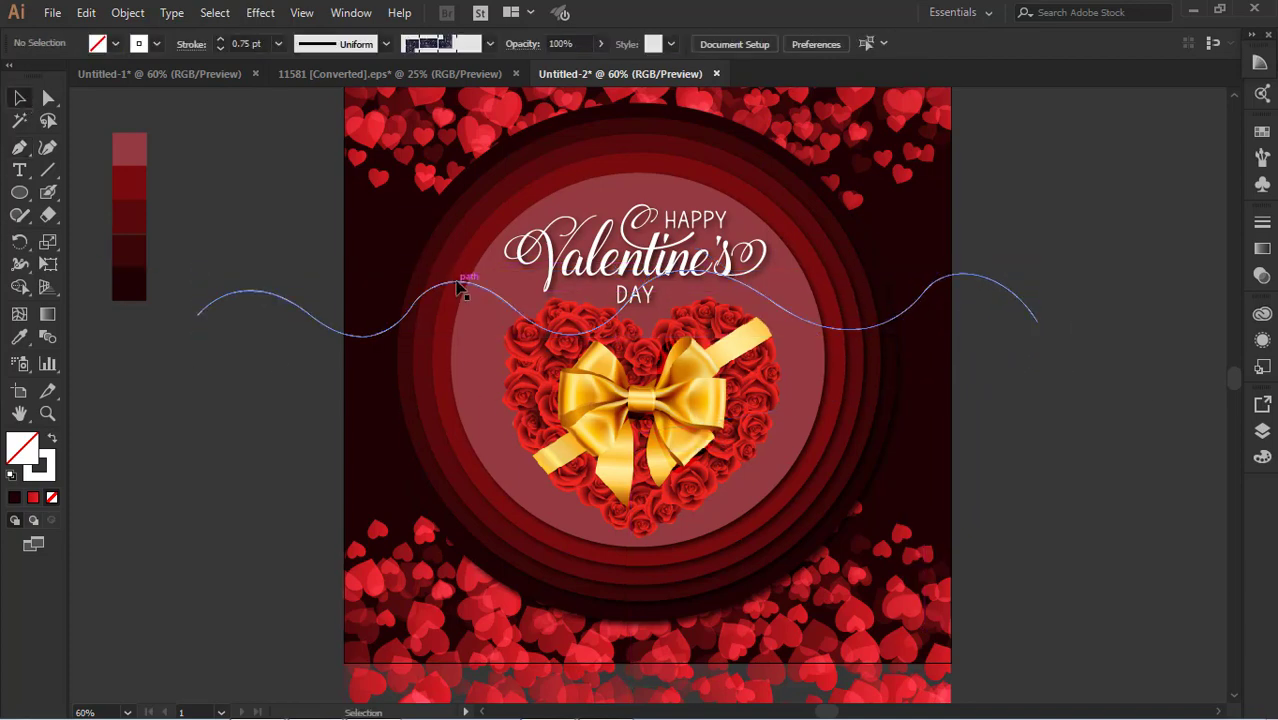
Stack copies of the wavy line below the original, nudging them up and slightly sideways for even spacing
drag(459, 285, 461, 311)
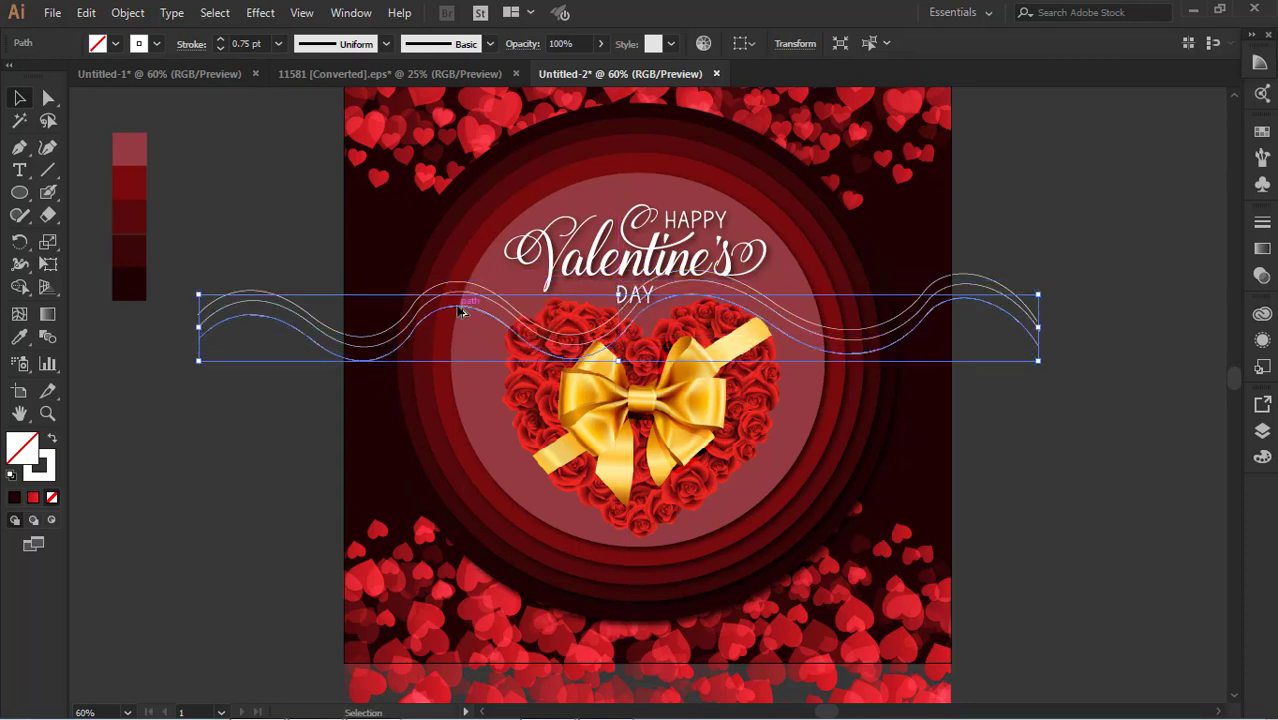
key(Up)
key(Up)
key(Up)
key(Up)
key(Up)
key(Up)
key(Right)
key(Right)
key(Right)
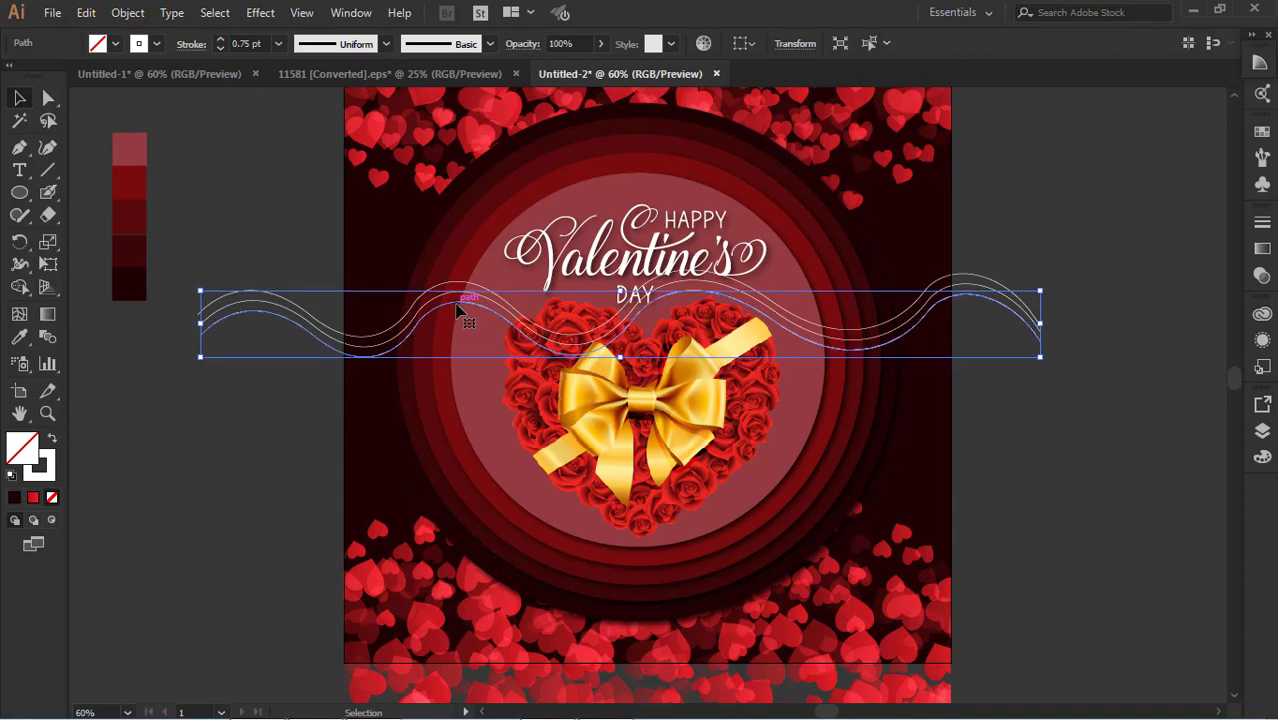
drag(456, 309, 460, 358)
Select all the stacked wavy lines and make a blend from them
click(1084, 491)
drag(988, 194, 1077, 426)
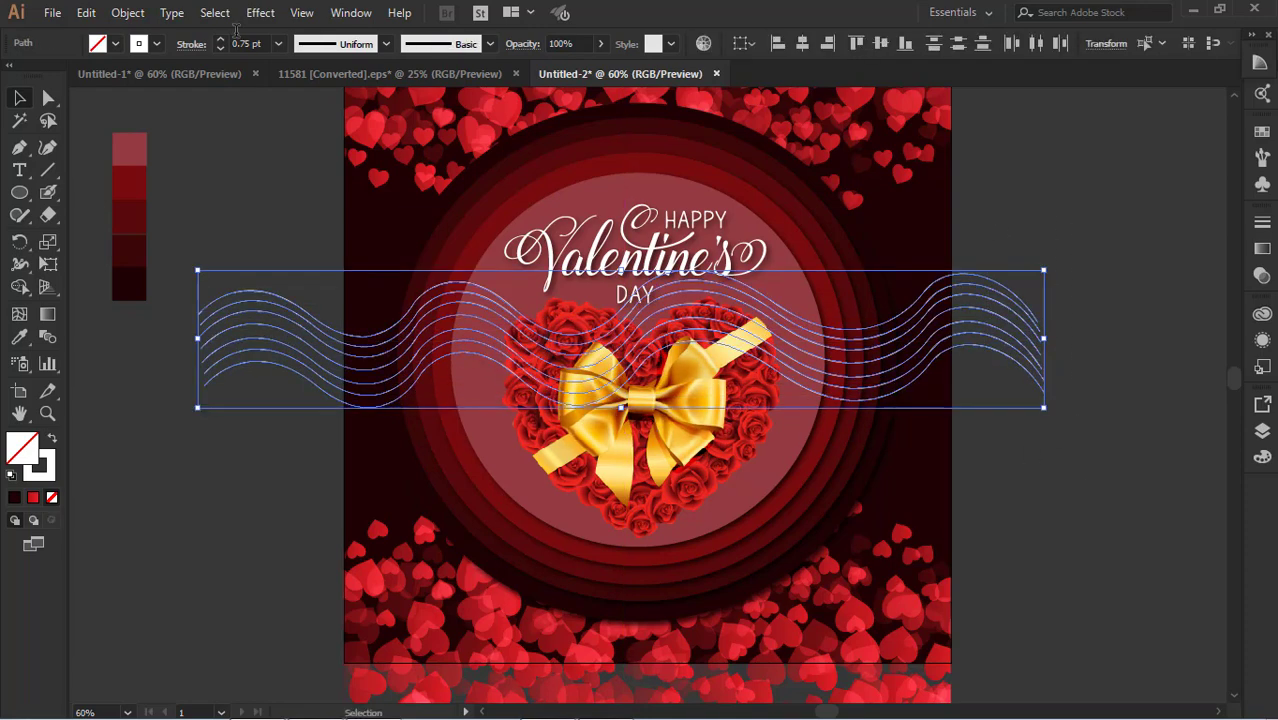
click(140, 14)
mouse_move(177, 491)
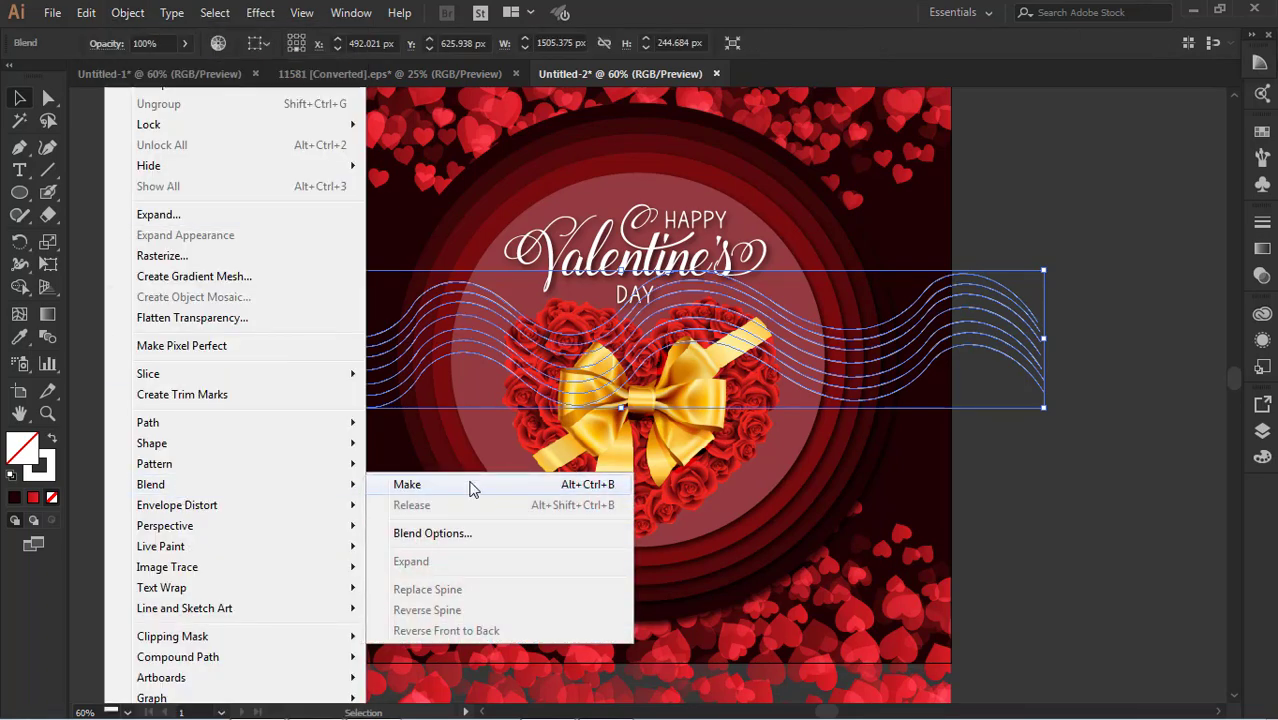
click(472, 488)
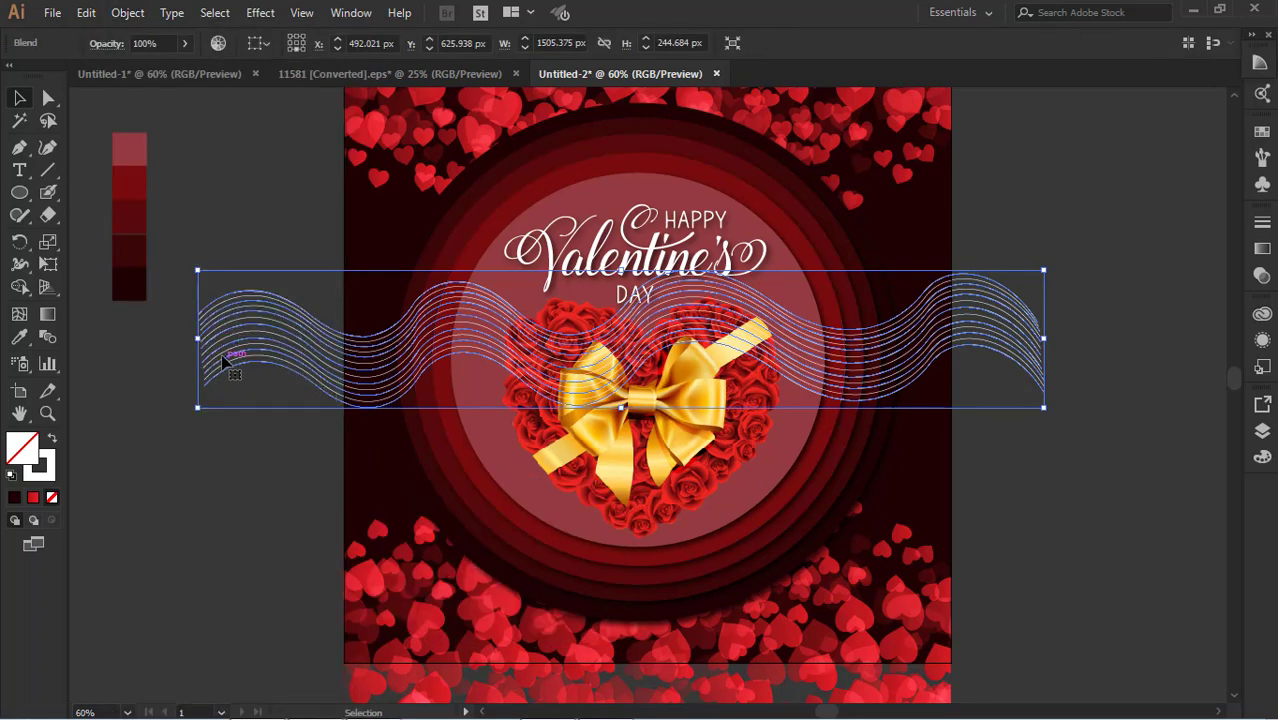
Set the wave blend's spacing to Specified Steps with 3 steps
click(140, 14)
mouse_move(220, 484)
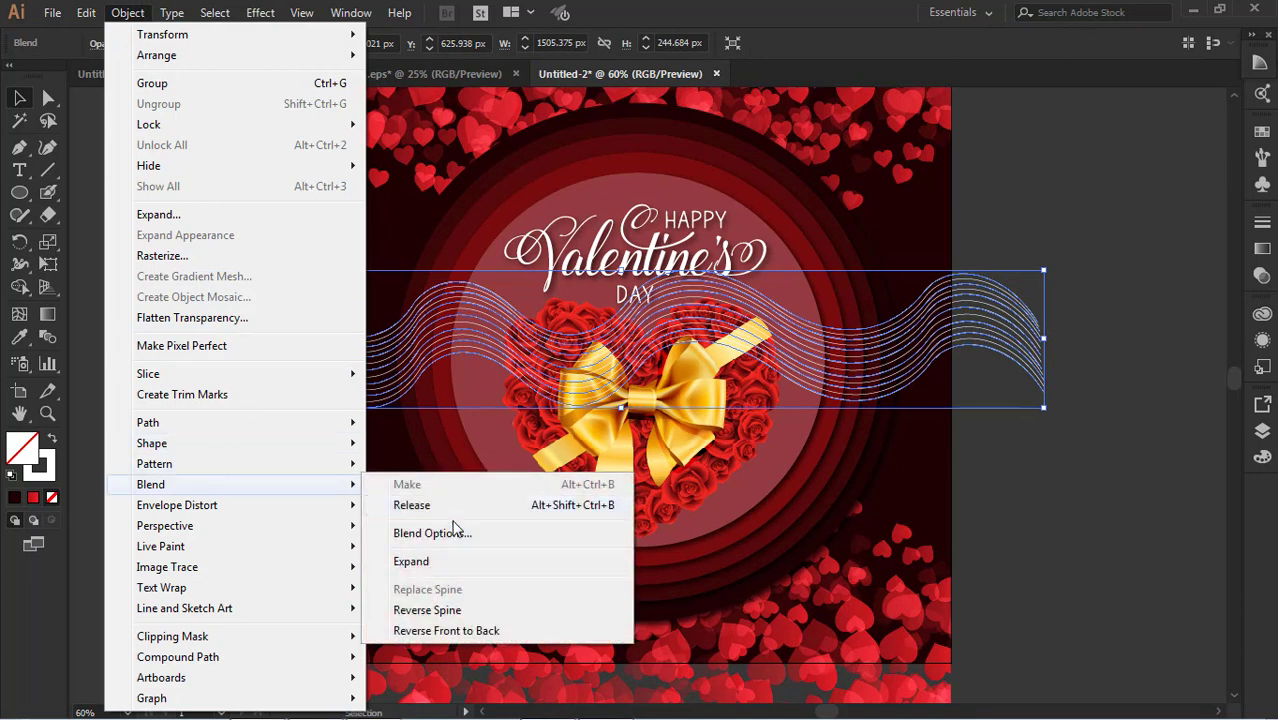
click(432, 533)
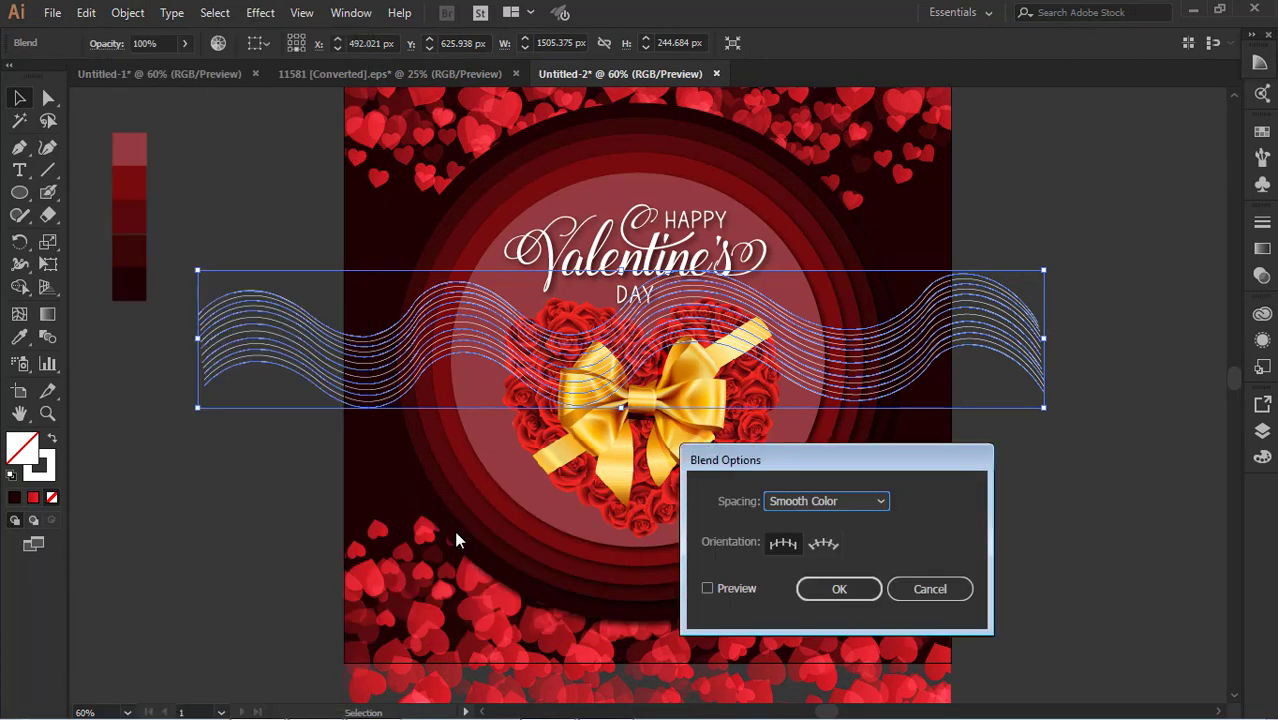
click(860, 505)
click(846, 543)
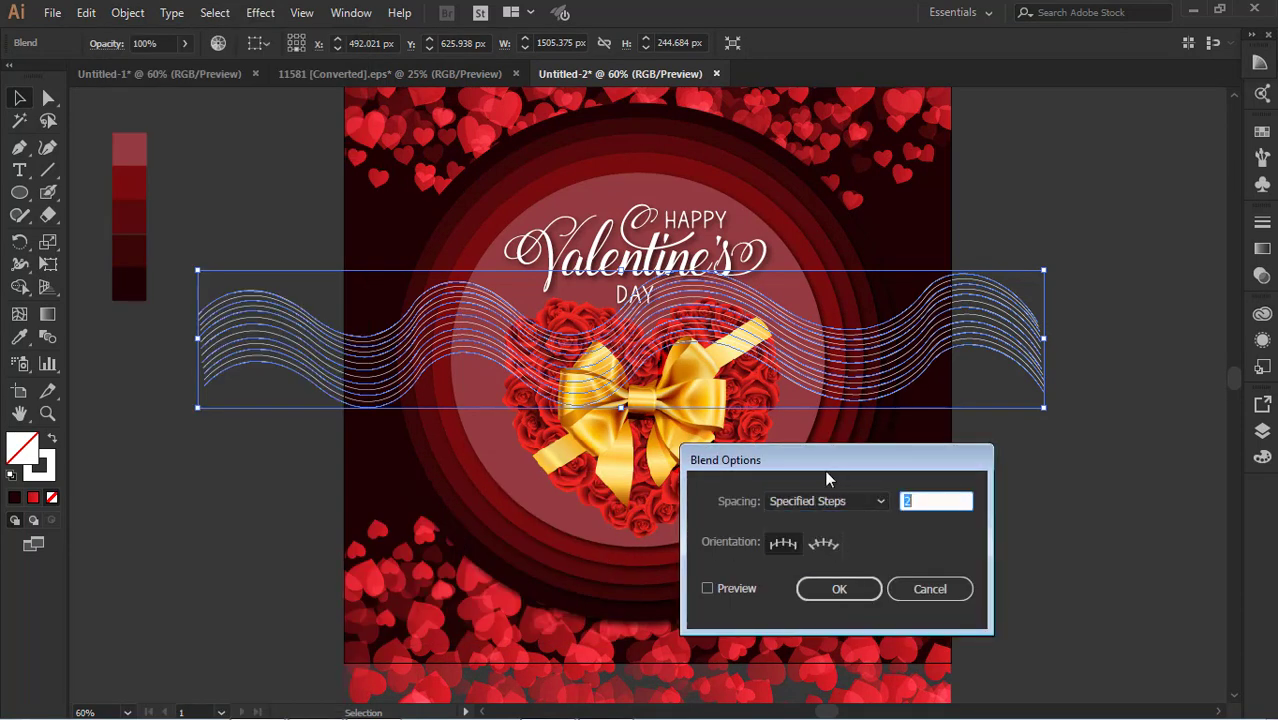
click(736, 588)
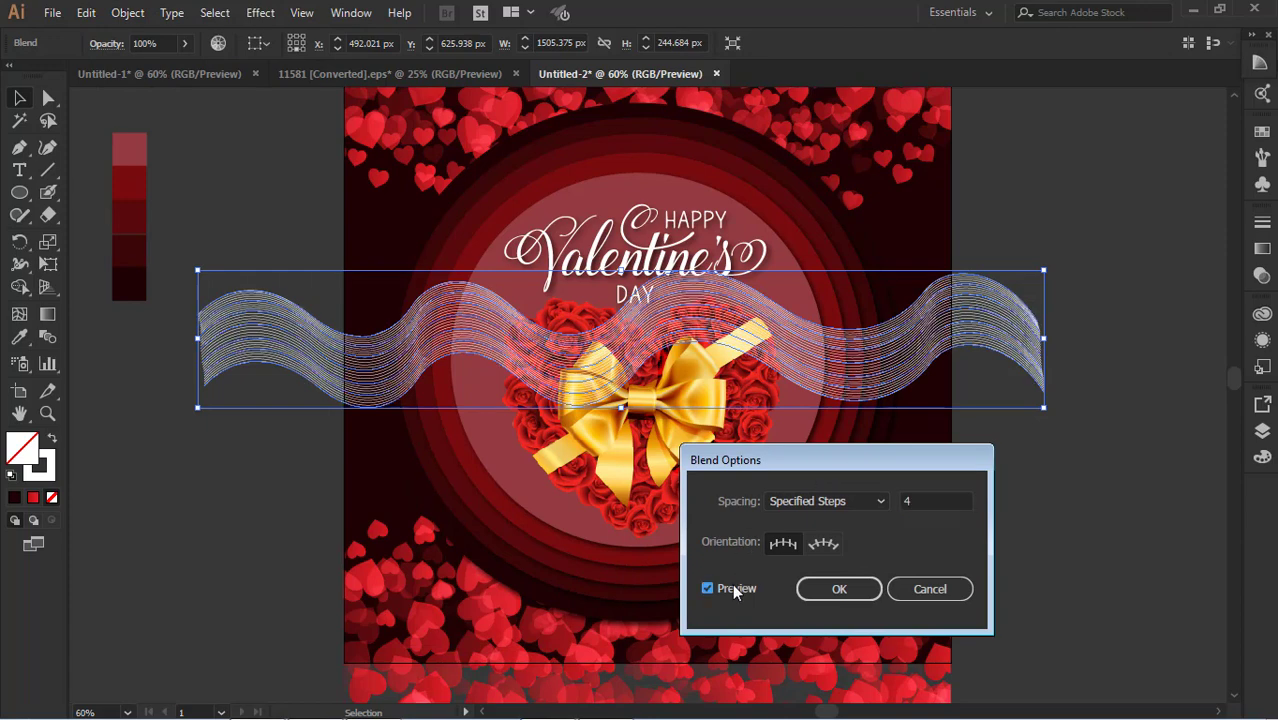
double_click(906, 501)
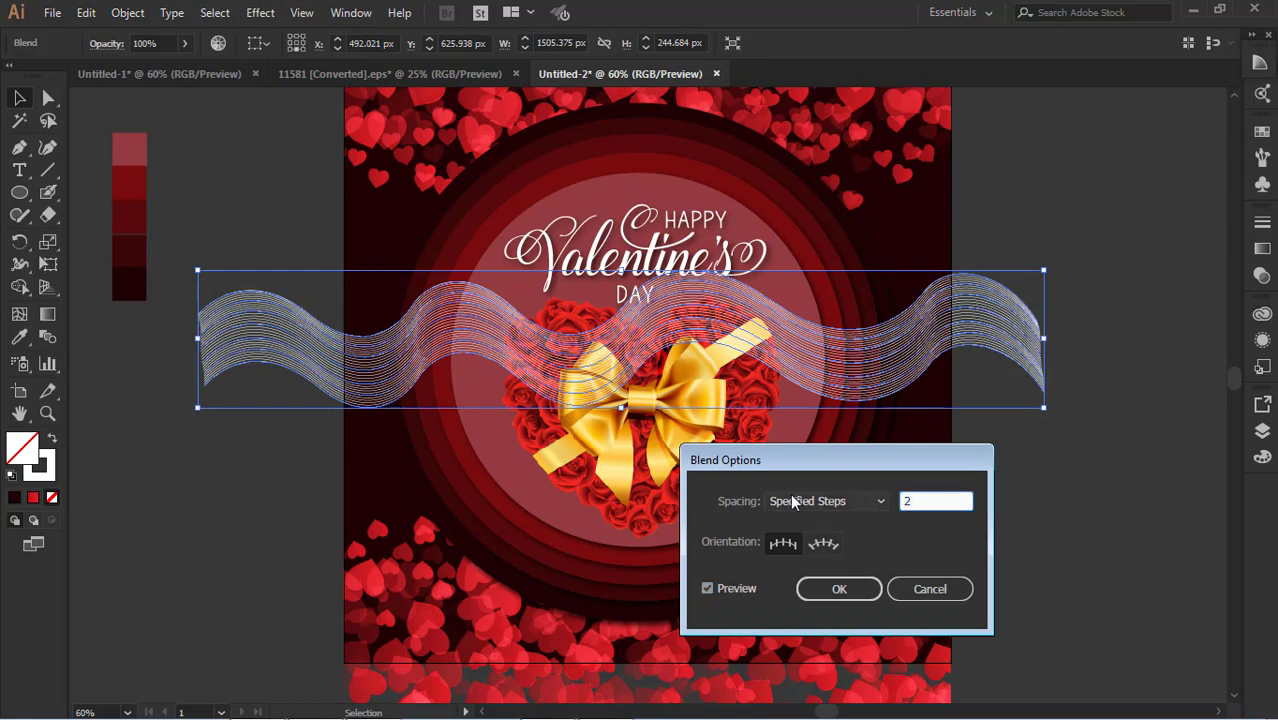
text(3)
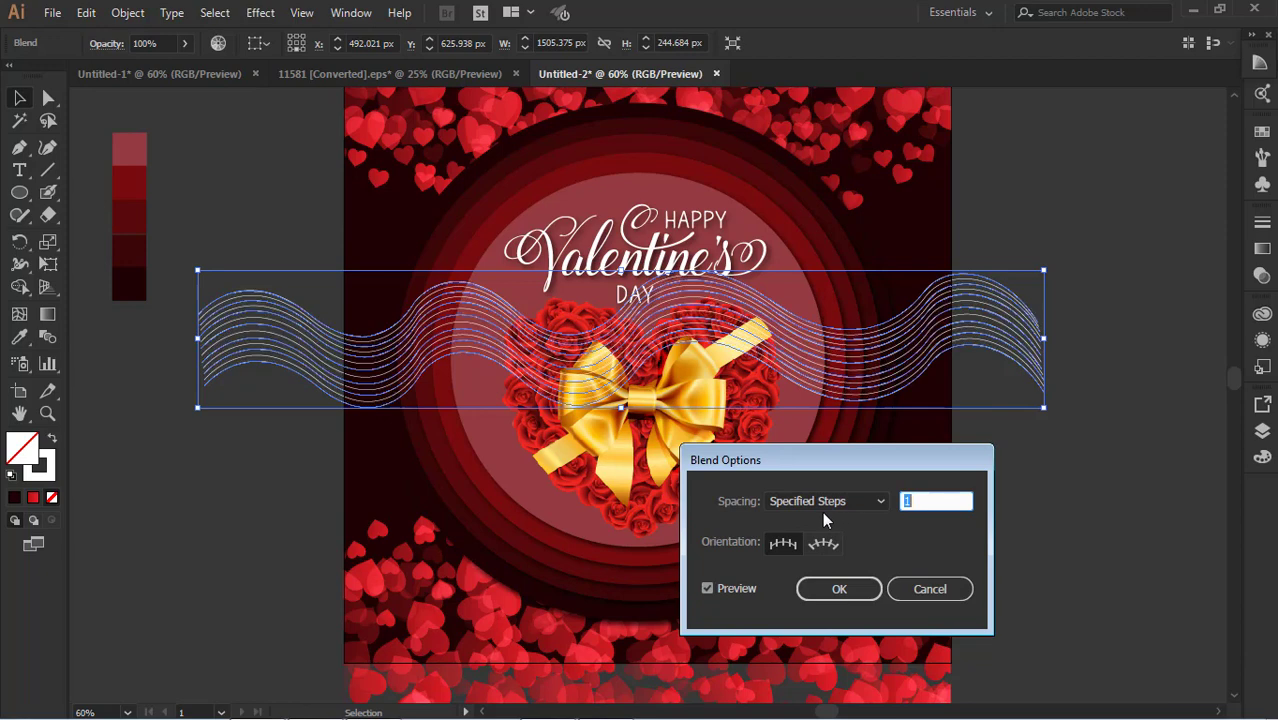
click(856, 590)
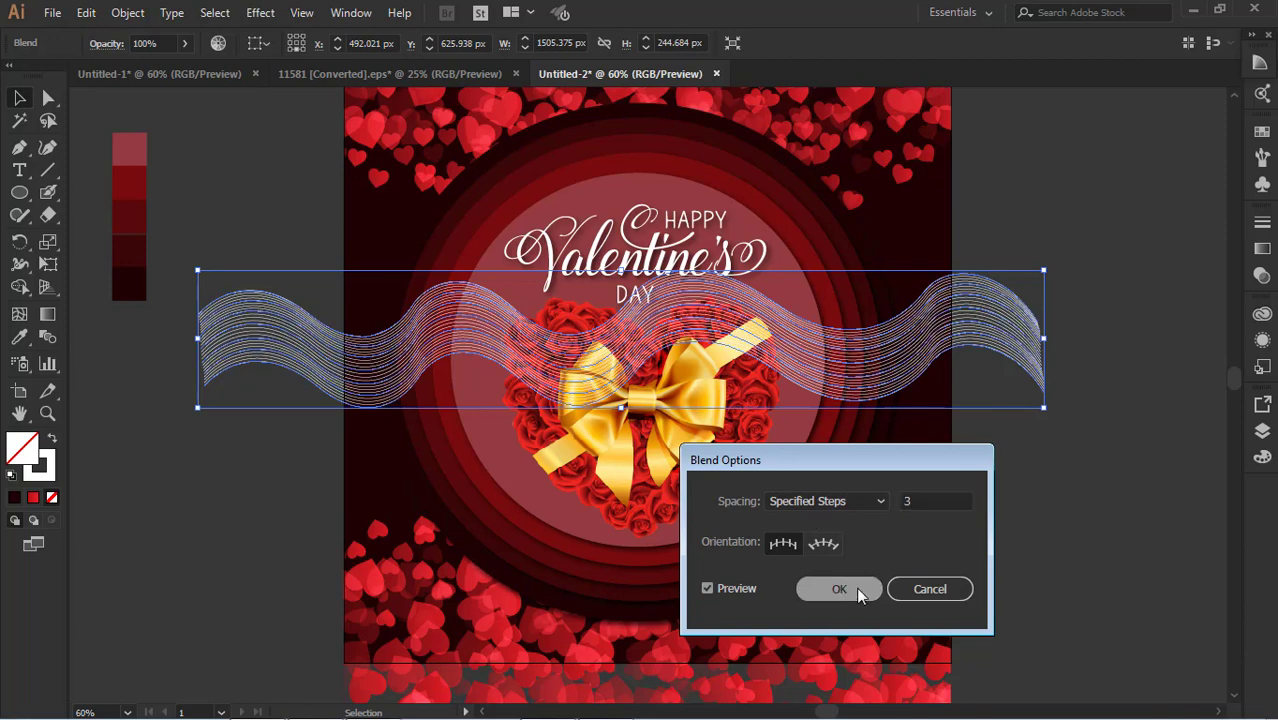
Duplicate the wave blend directly below the original
click(1046, 522)
click(1005, 335)
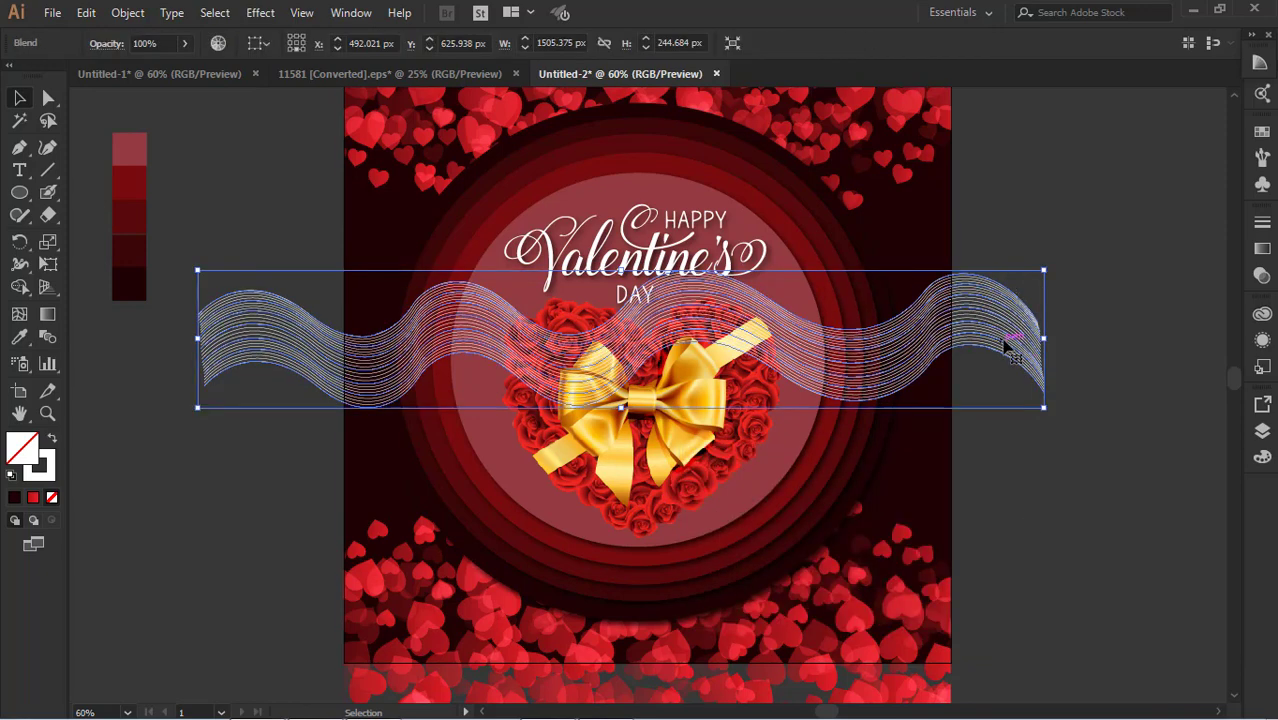
drag(966, 326, 971, 408)
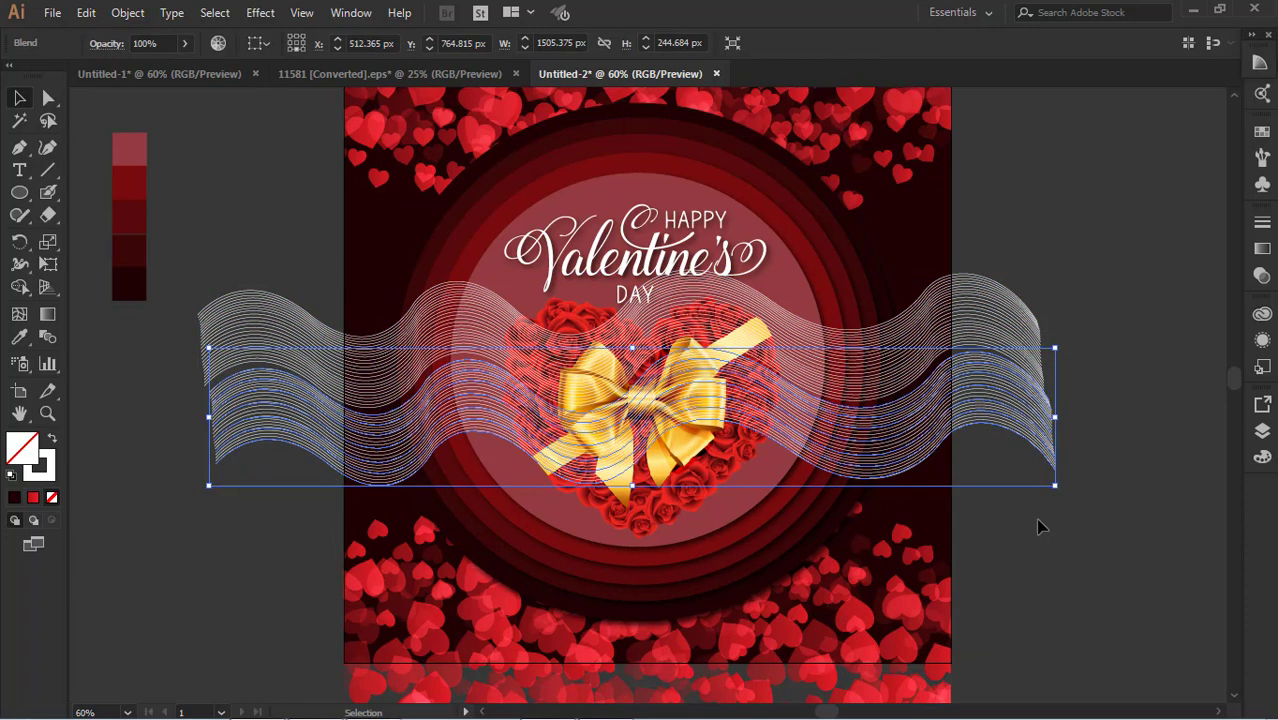
click(1035, 523)
Nudge the lower wave blend up and slightly left so it joins the blend above without a gap
click(987, 411)
key(Up)
key(Up)
key(Up)
key(Up)
key(Up)
key(Up)
key(Up)
key(Up)
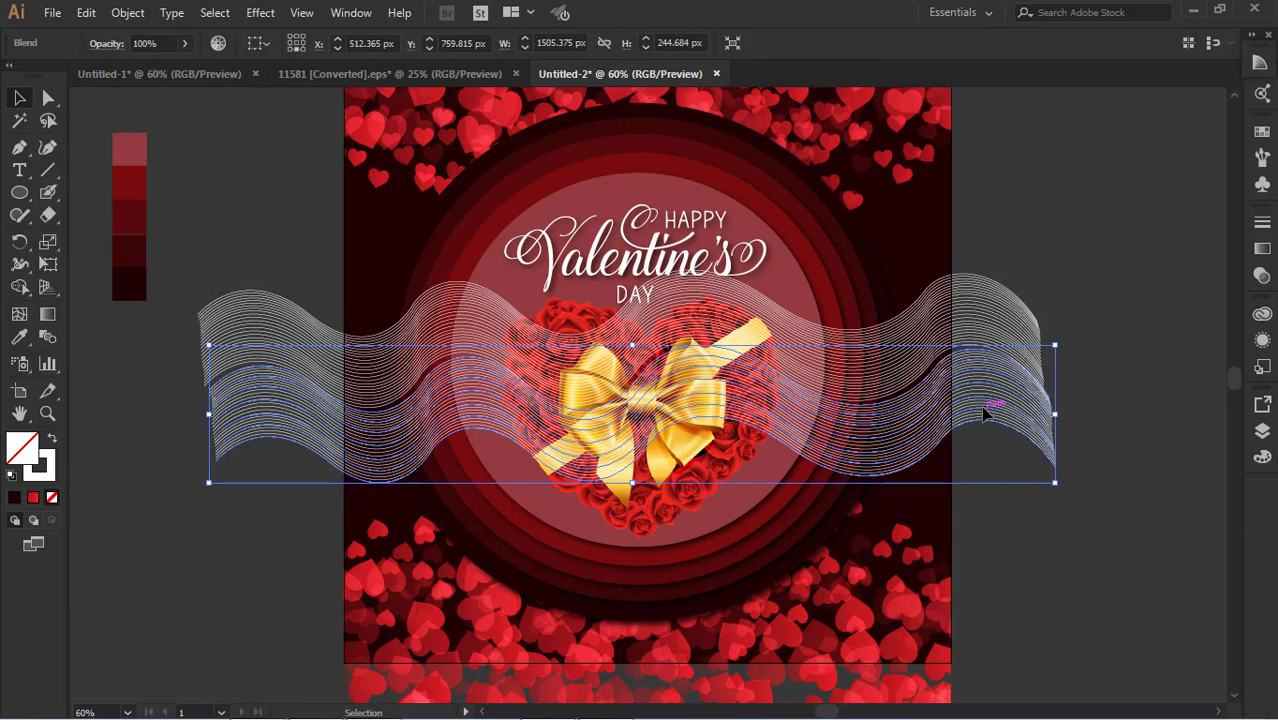
key(Left)
key(Left)
key(Up)
key(Up)
key(Up)
key(Up)
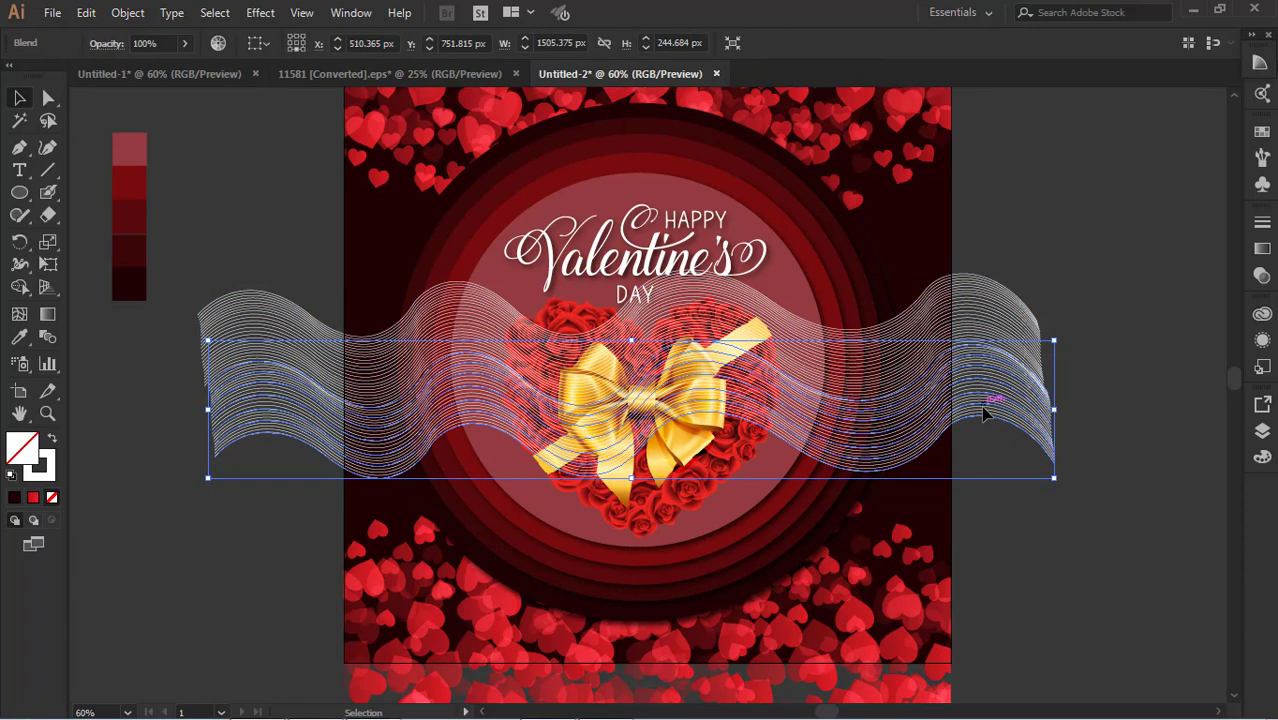
Duplicate both wave blends together below the existing pair, extending the pattern down over the lower hearts
click(1130, 378)
drag(1016, 255, 1063, 473)
drag(1040, 410, 1020, 518)
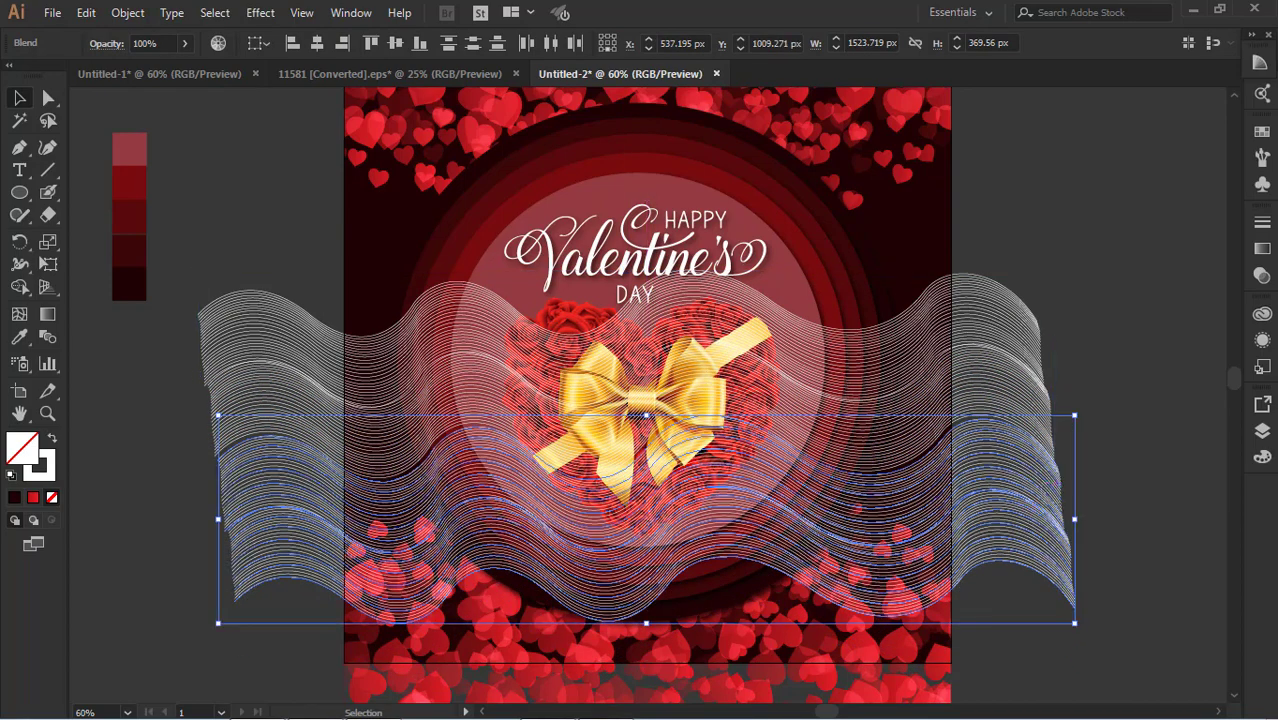
Raise the lower pair of wave blends slightly to close the gap beneath the upper pair
click(1206, 322)
drag(1026, 263, 1106, 710)
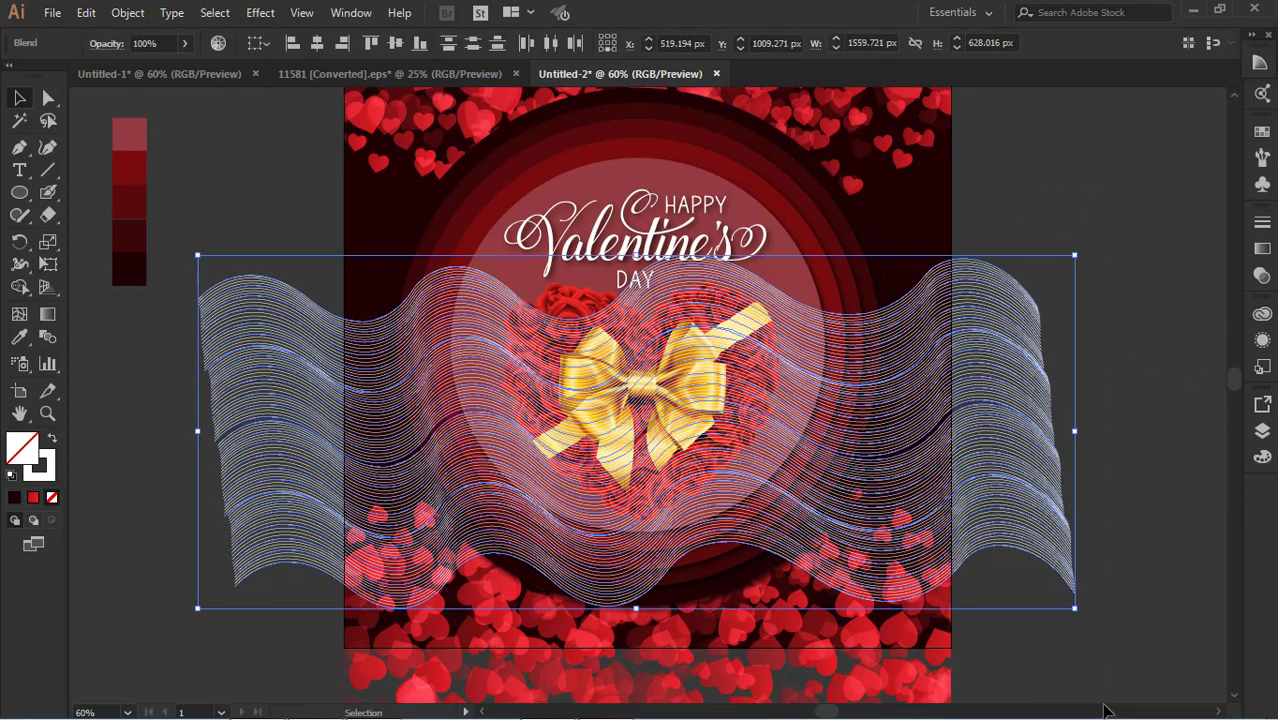
click(1218, 508)
click(985, 440)
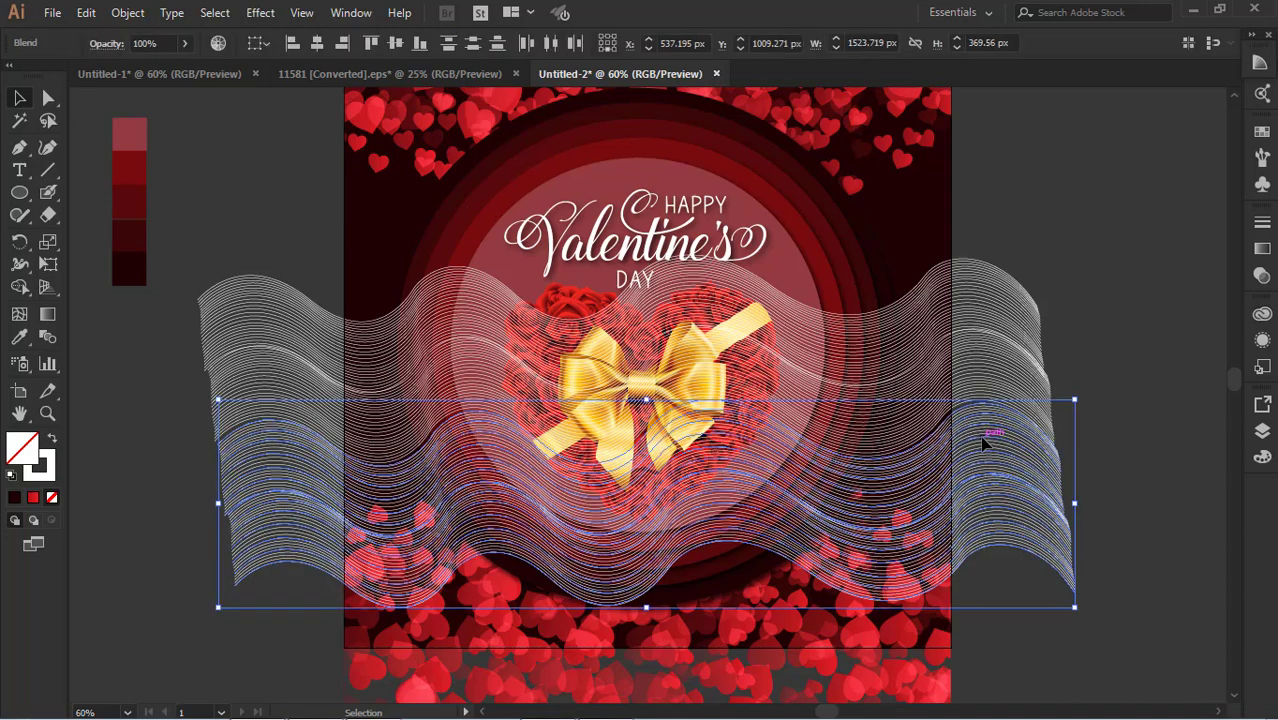
click(1017, 248)
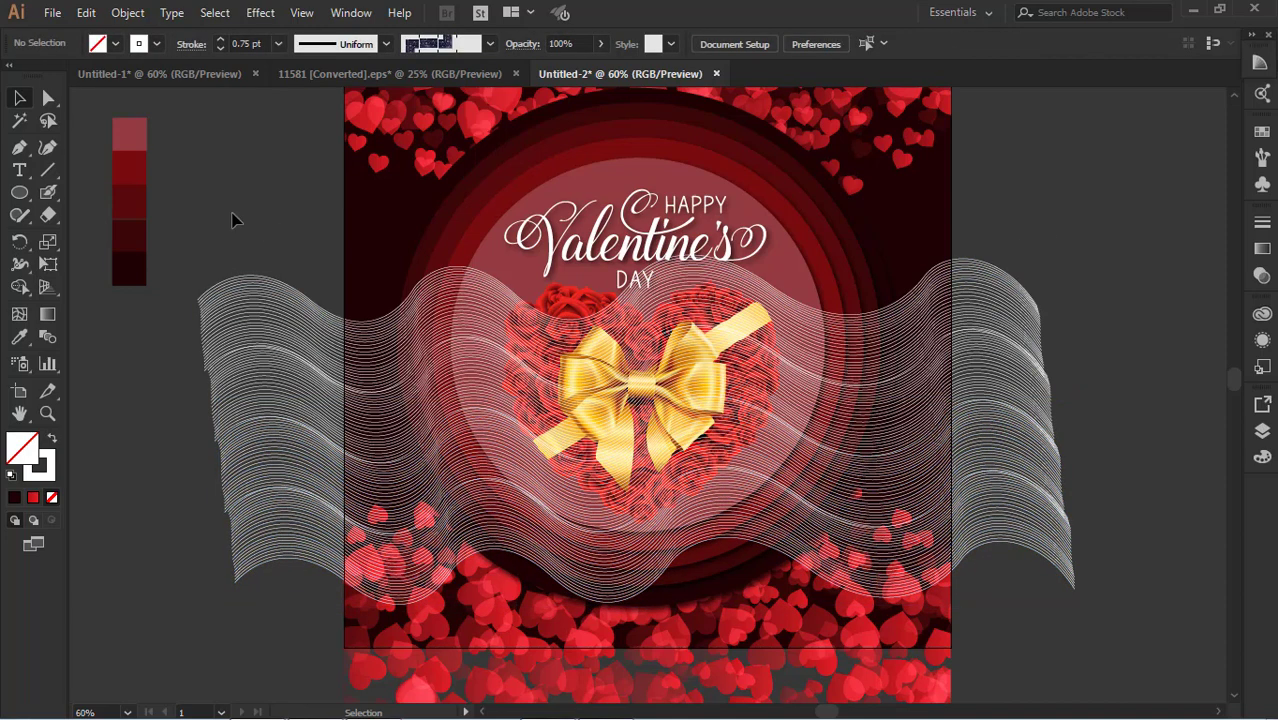
Try a red linear gradient as the stroke of all the wave blends and undo it
drag(222, 212, 315, 605)
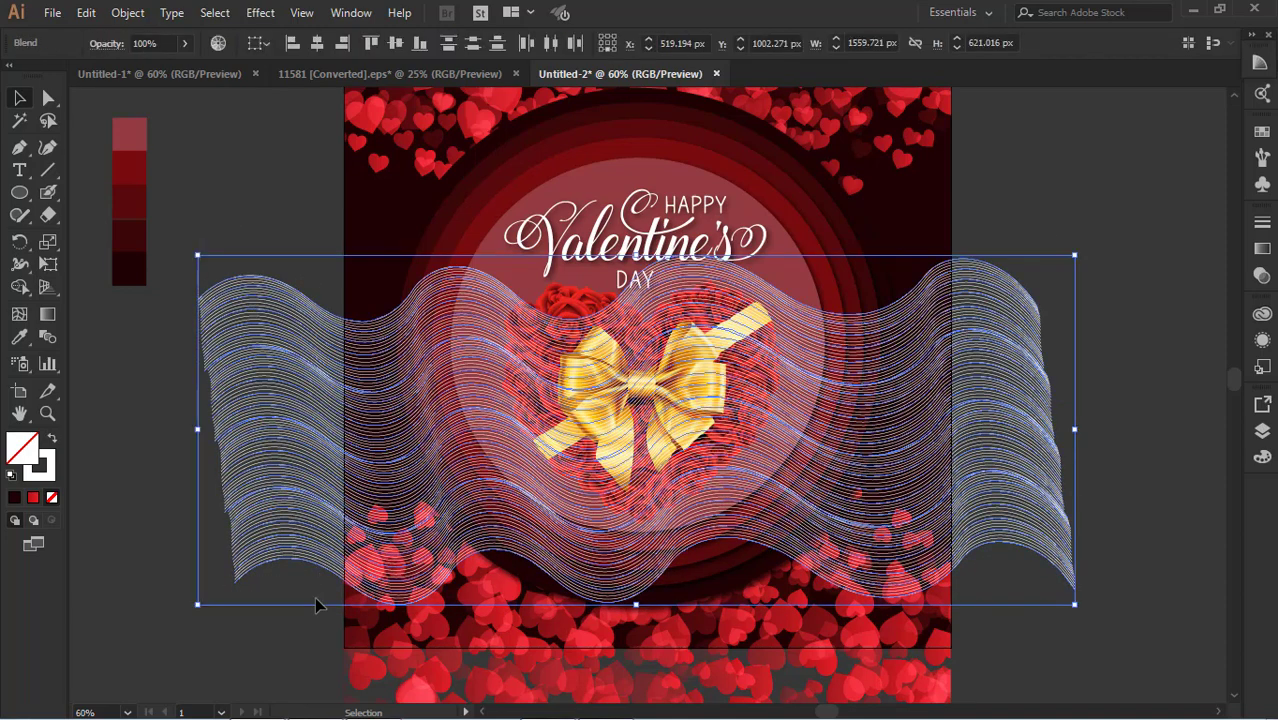
click(32, 498)
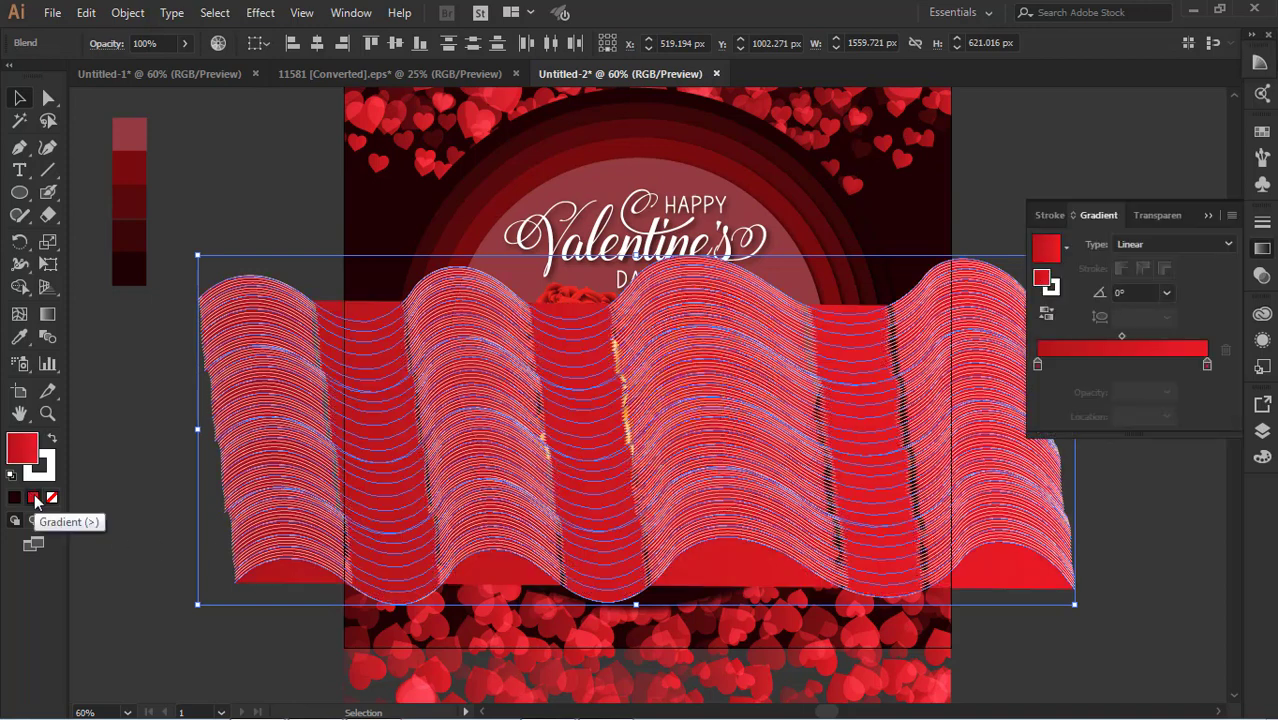
click(50, 441)
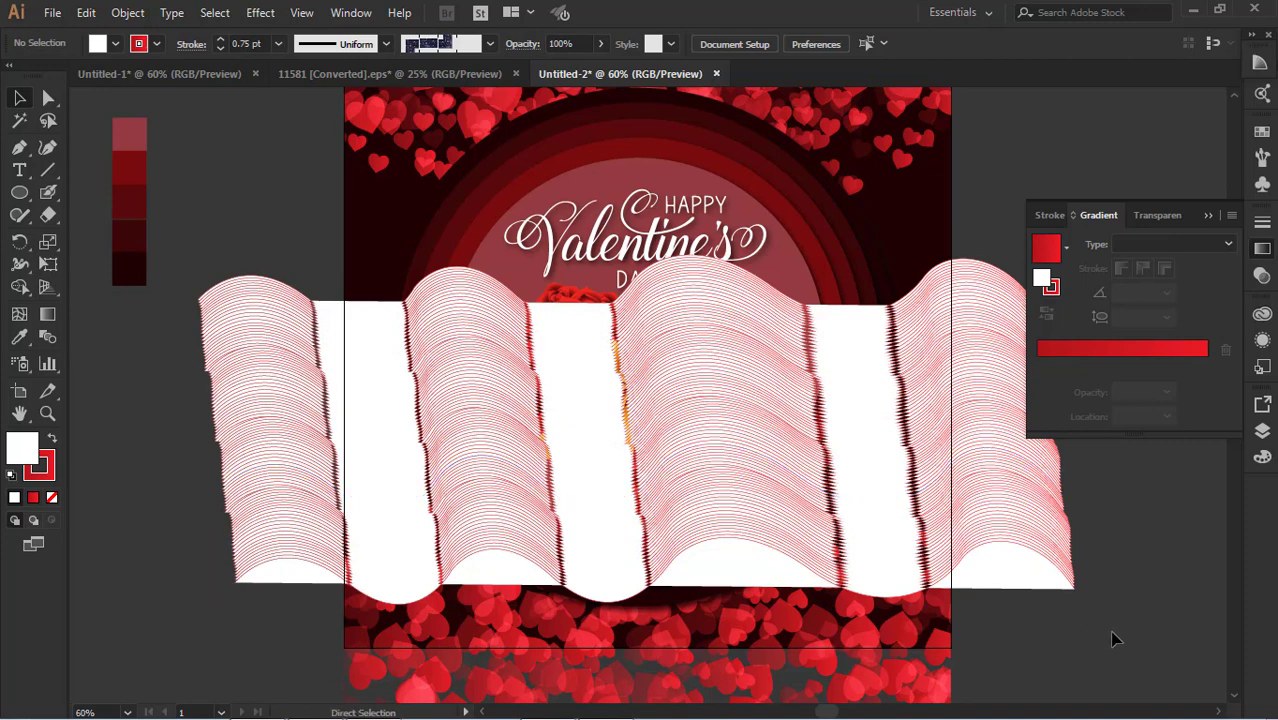
key(ctrl+z)
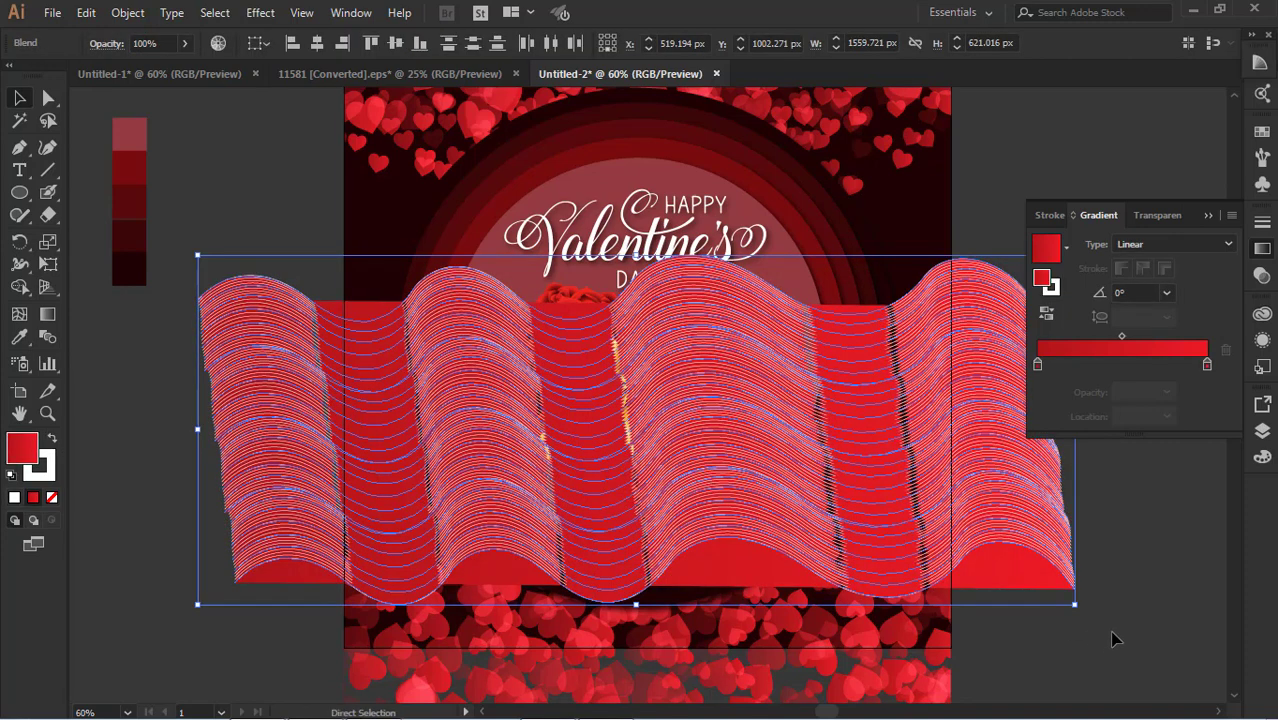
key(ctrl+z)
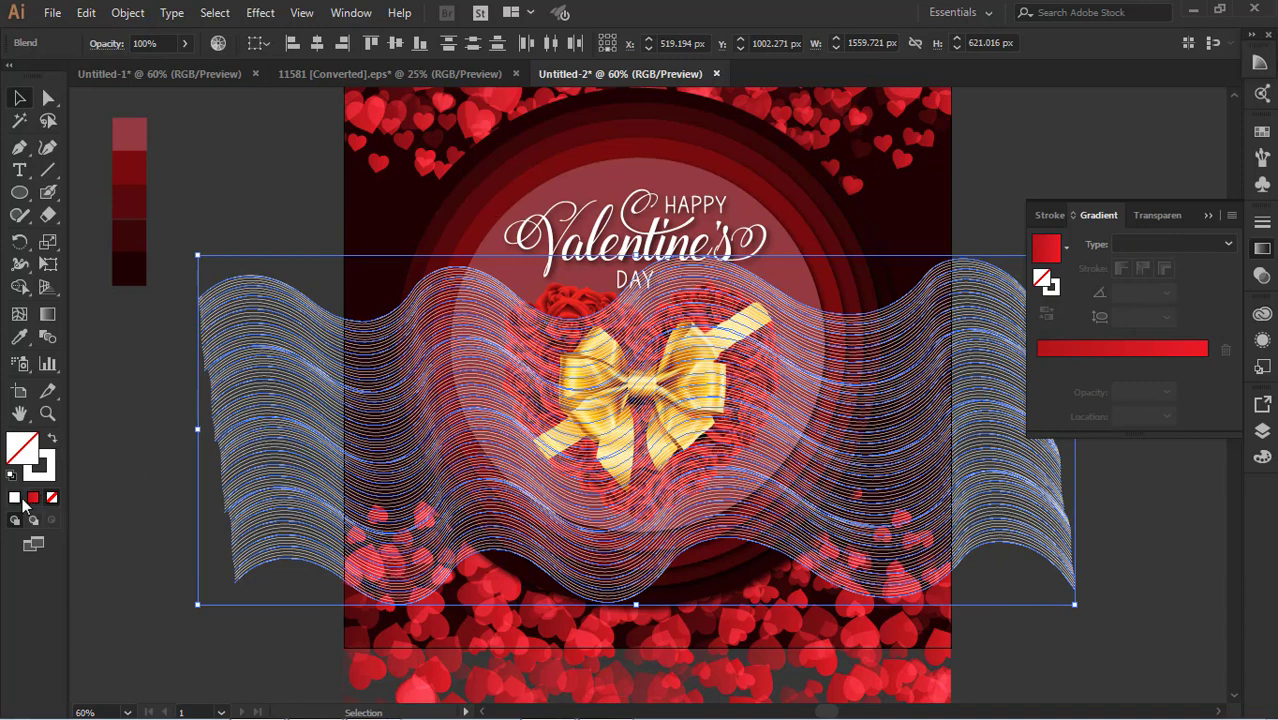
Apply the yellow-orange-red linear gradient to all the wave blends and swap their fill and stroke so the gradient colours the lines
click(1066, 247)
click(1110, 303)
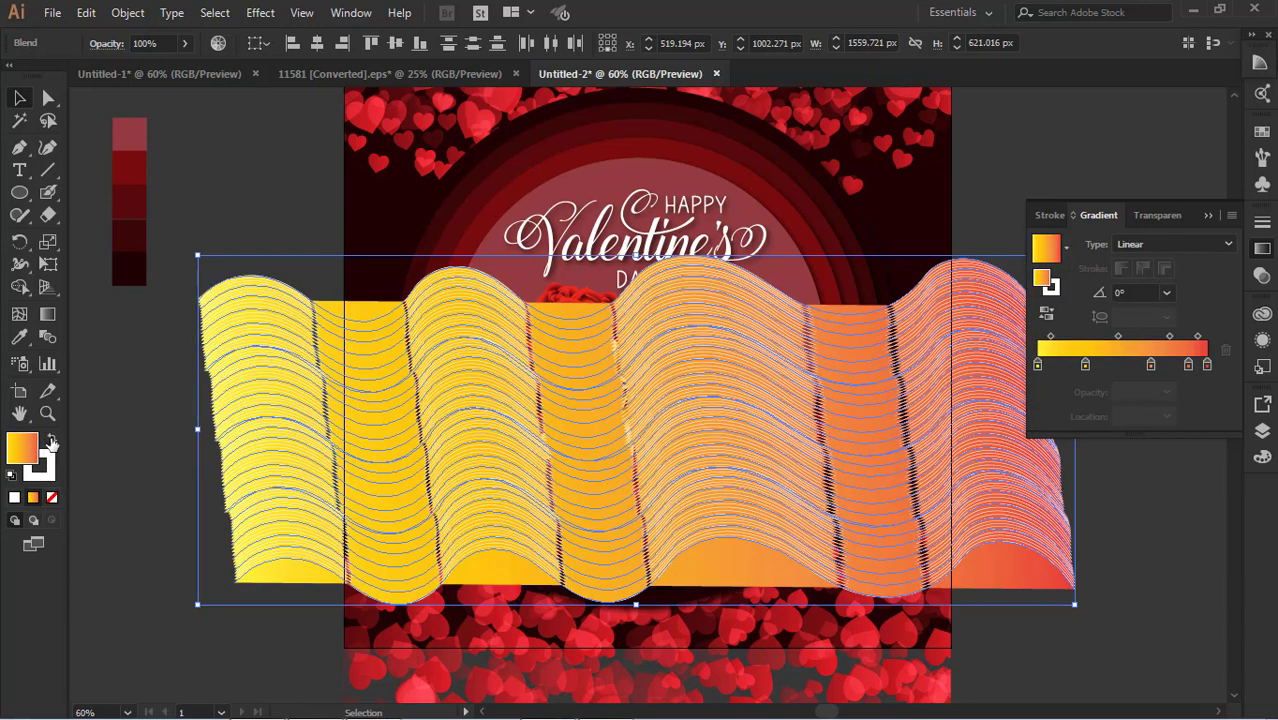
click(52, 441)
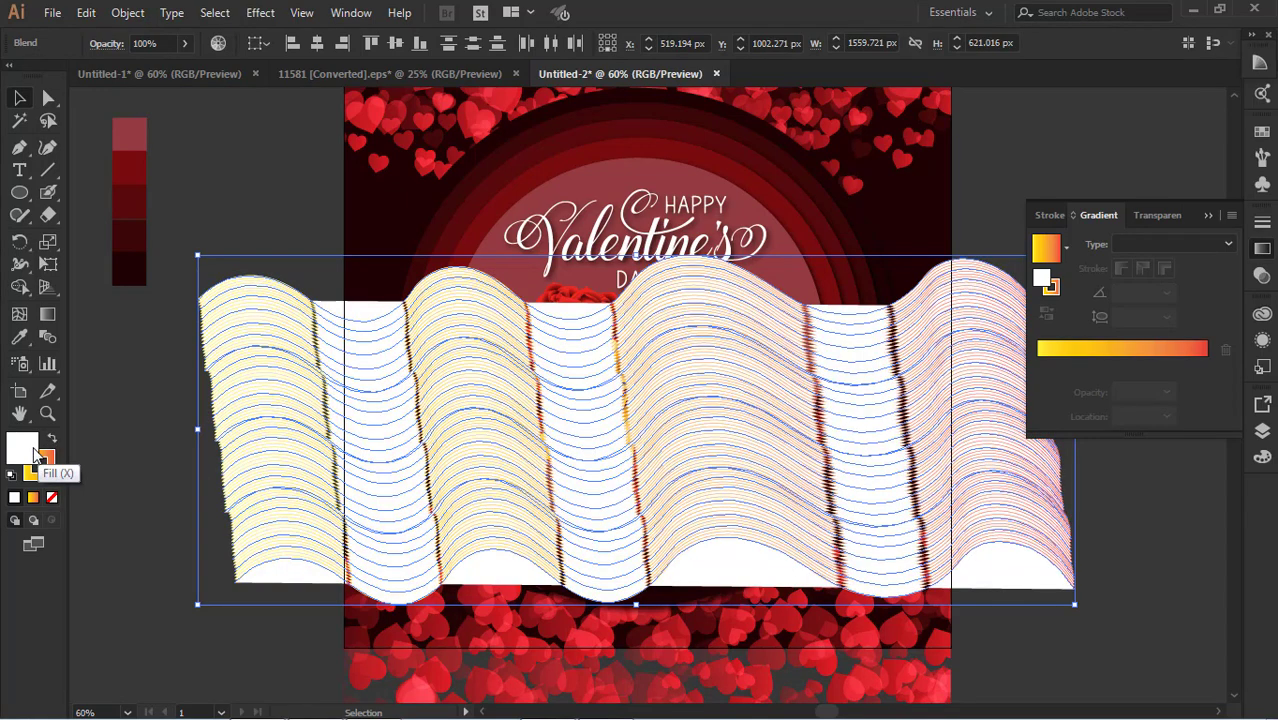
double_click(35, 455)
click(1172, 320)
click(149, 484)
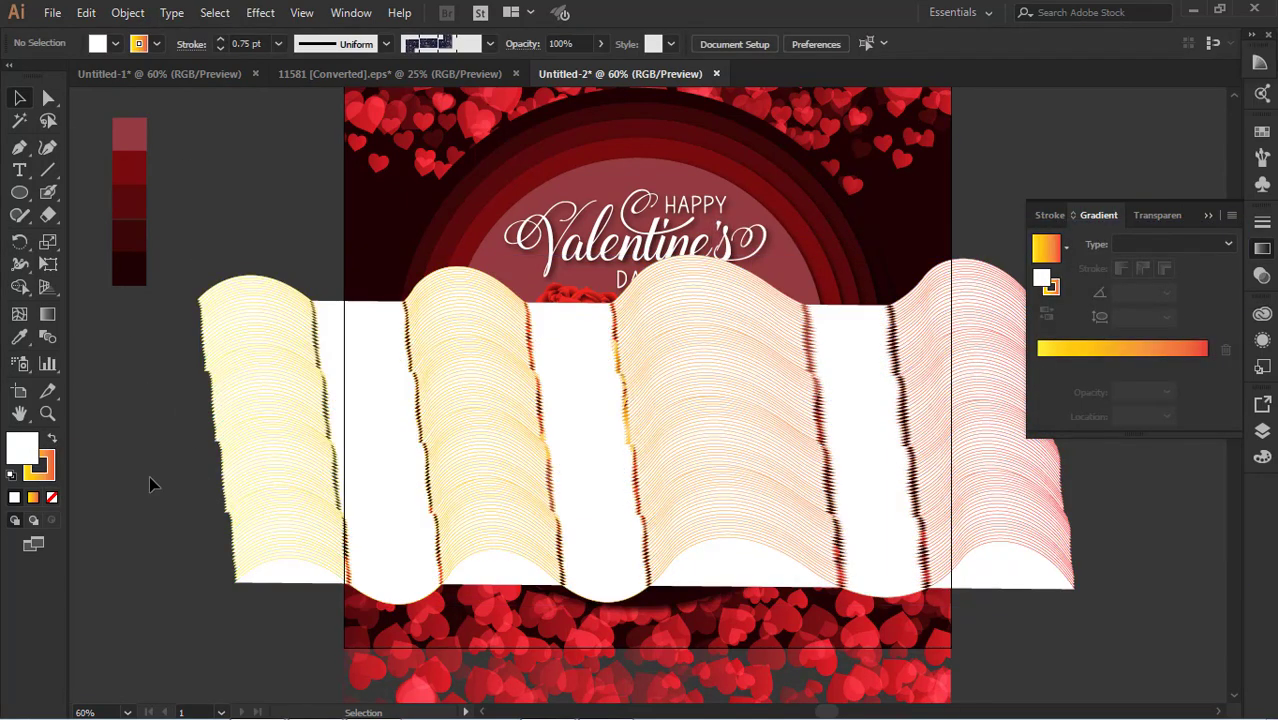
click(257, 488)
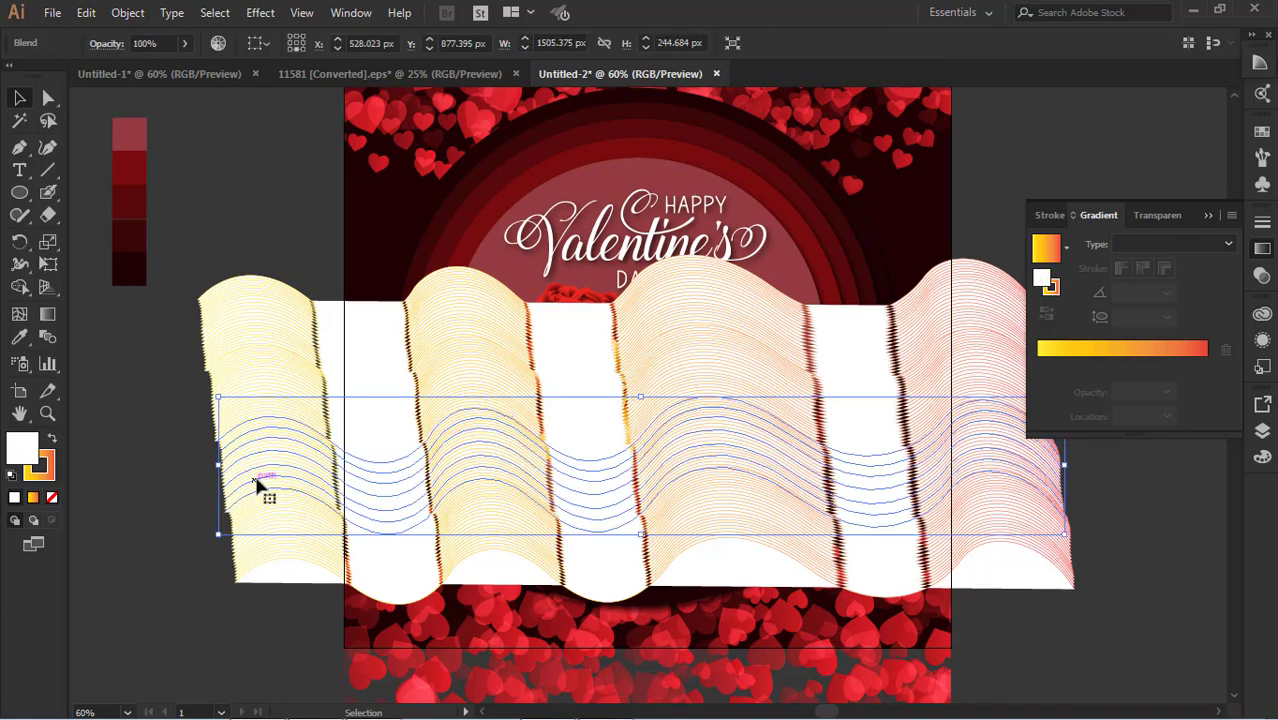
Remove the fill from the gradient-stroked wave blends and set the default fill to the yellow-orange-red gradient
click(51, 498)
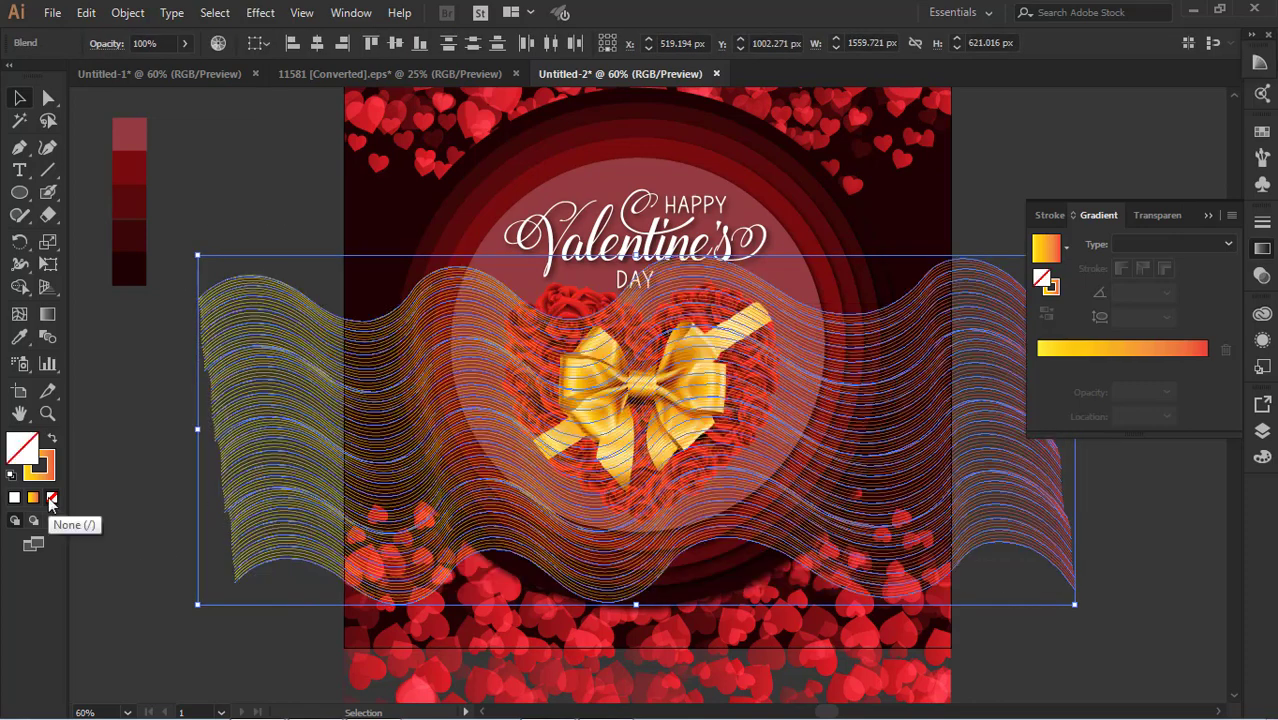
click(116, 450)
click(33, 498)
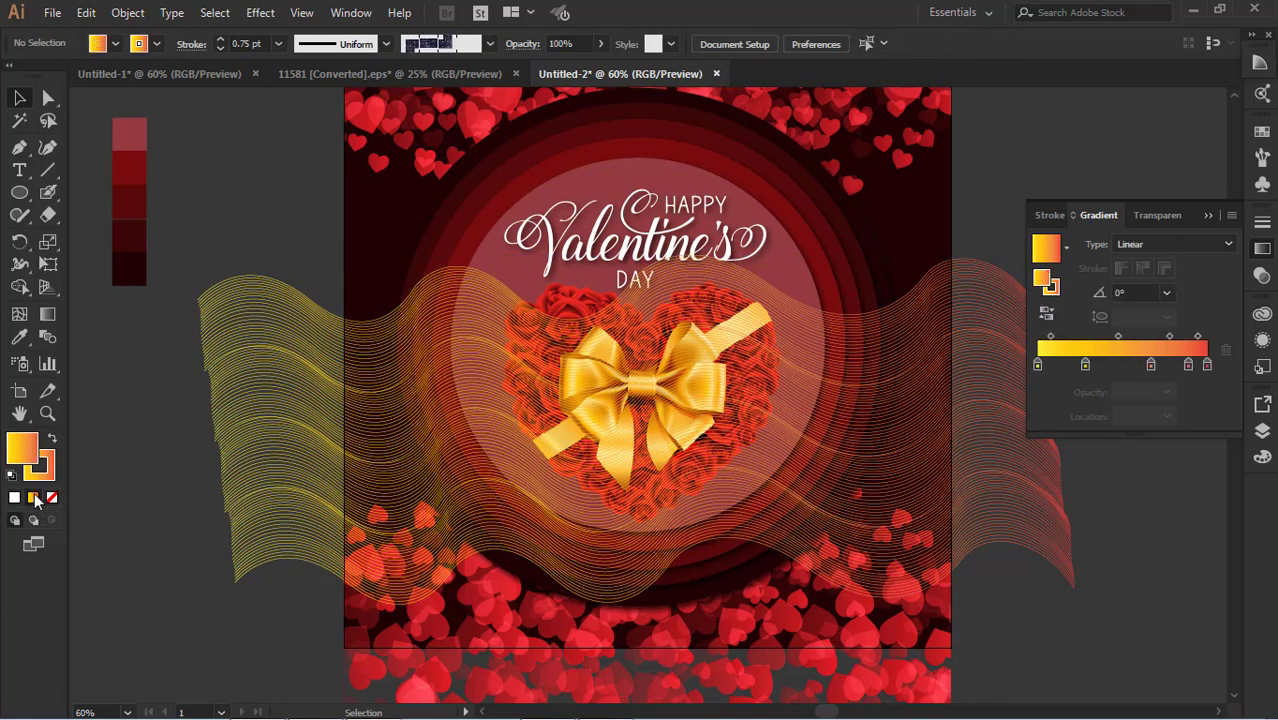
Undo the fill change and the yellow-orange-red gradient on the wave blends, going back to plain white lines
key(ctrl+z)
key(ctrl+z)
key(ctrl+z)
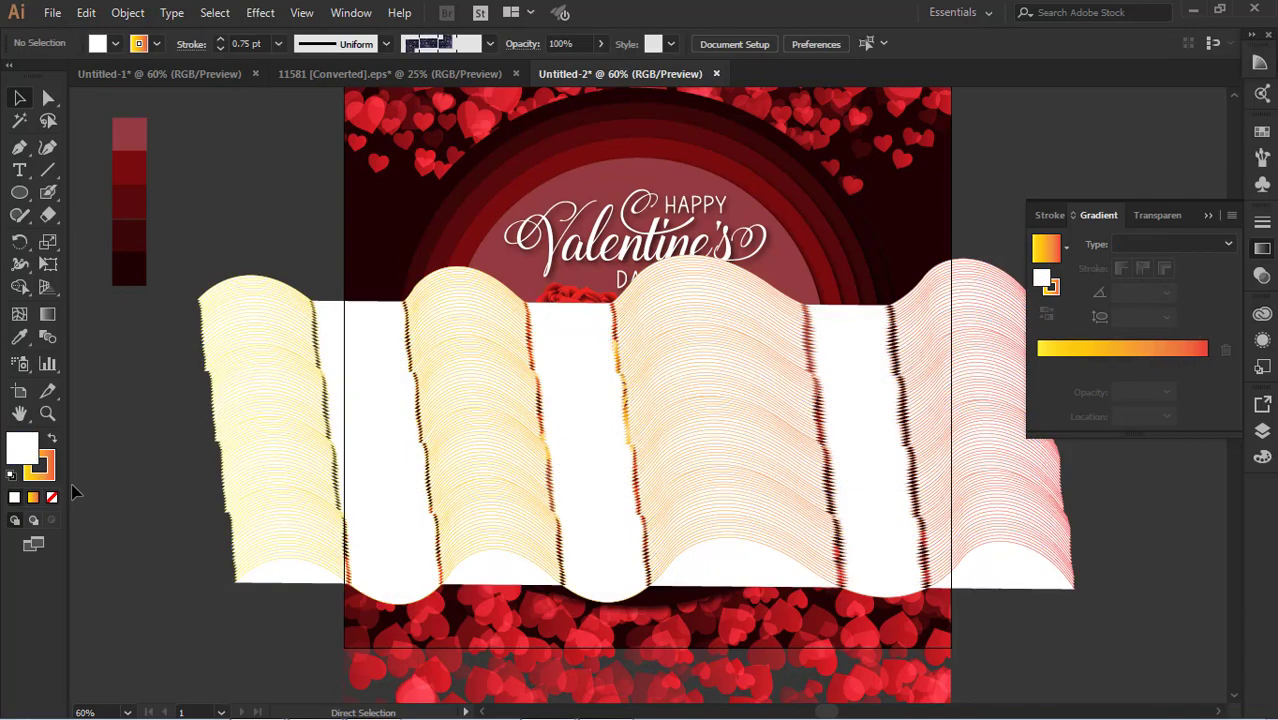
key(ctrl+shift+z)
key(ctrl+z)
key(ctrl+z)
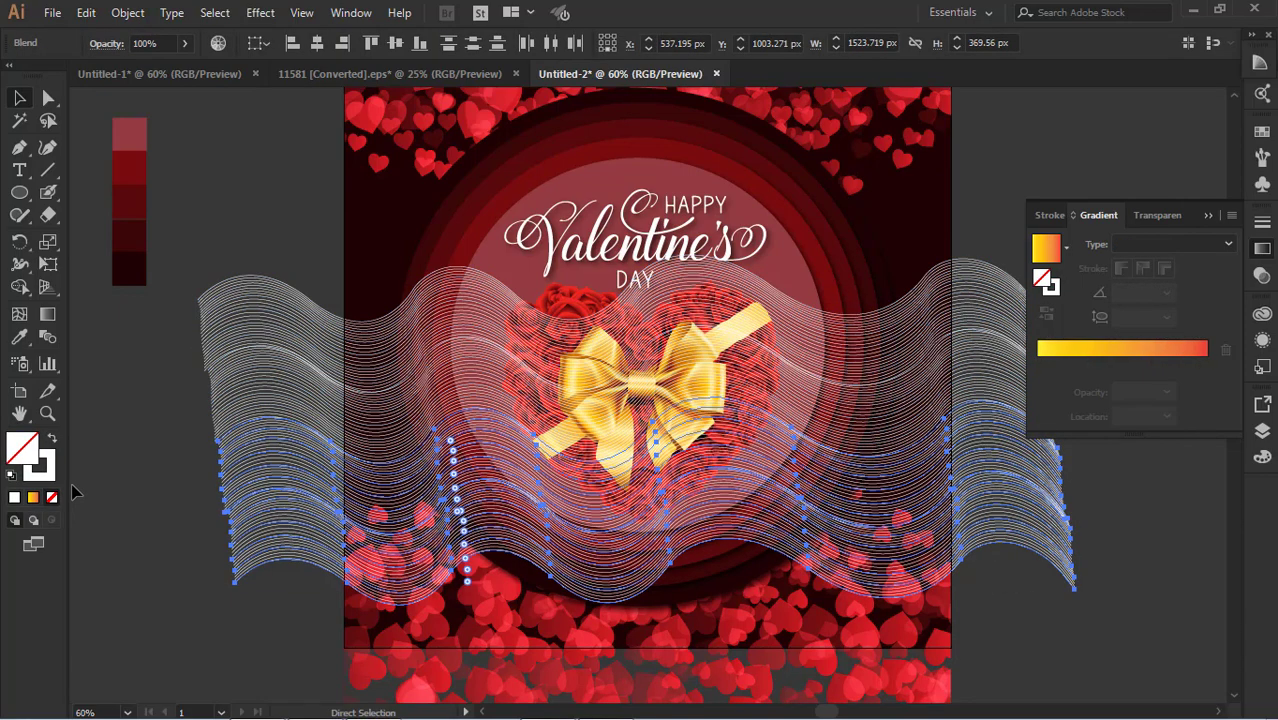
click(88, 480)
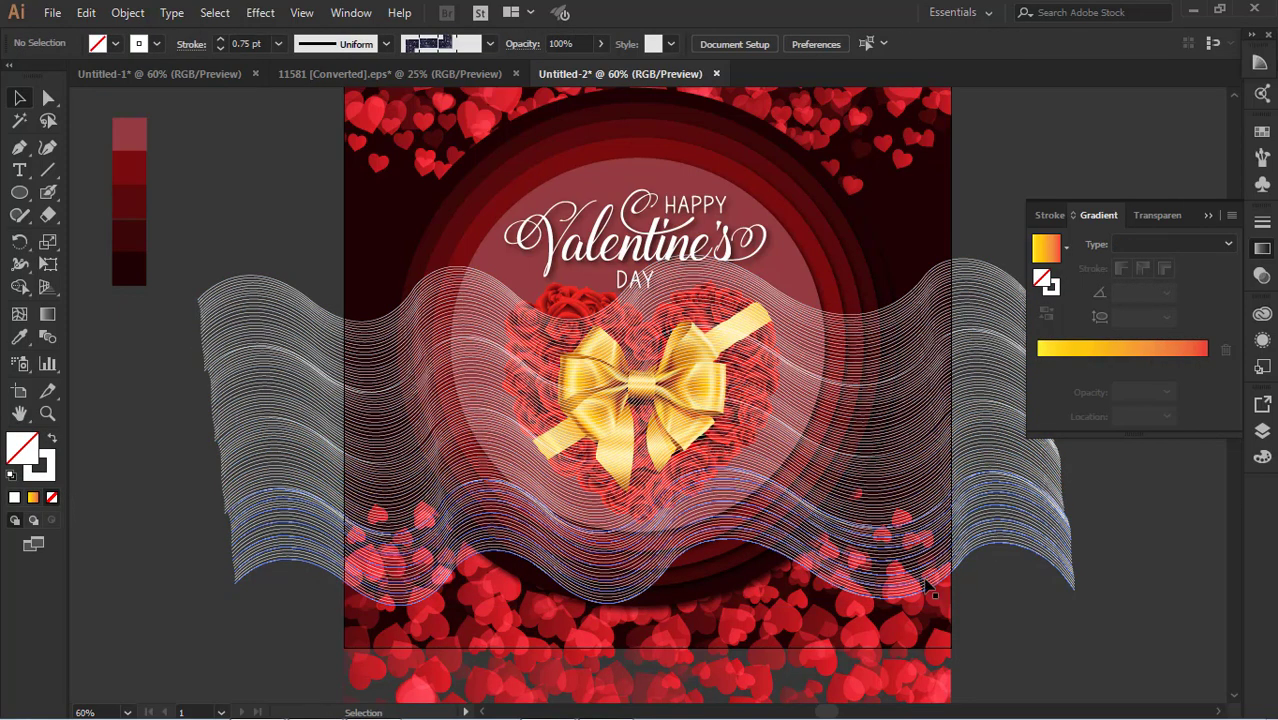
Apply the red linear gradient to all the wave blends as their stroke and leave them without a fill
scroll(1070, 499, down, 3)
click(248, 326)
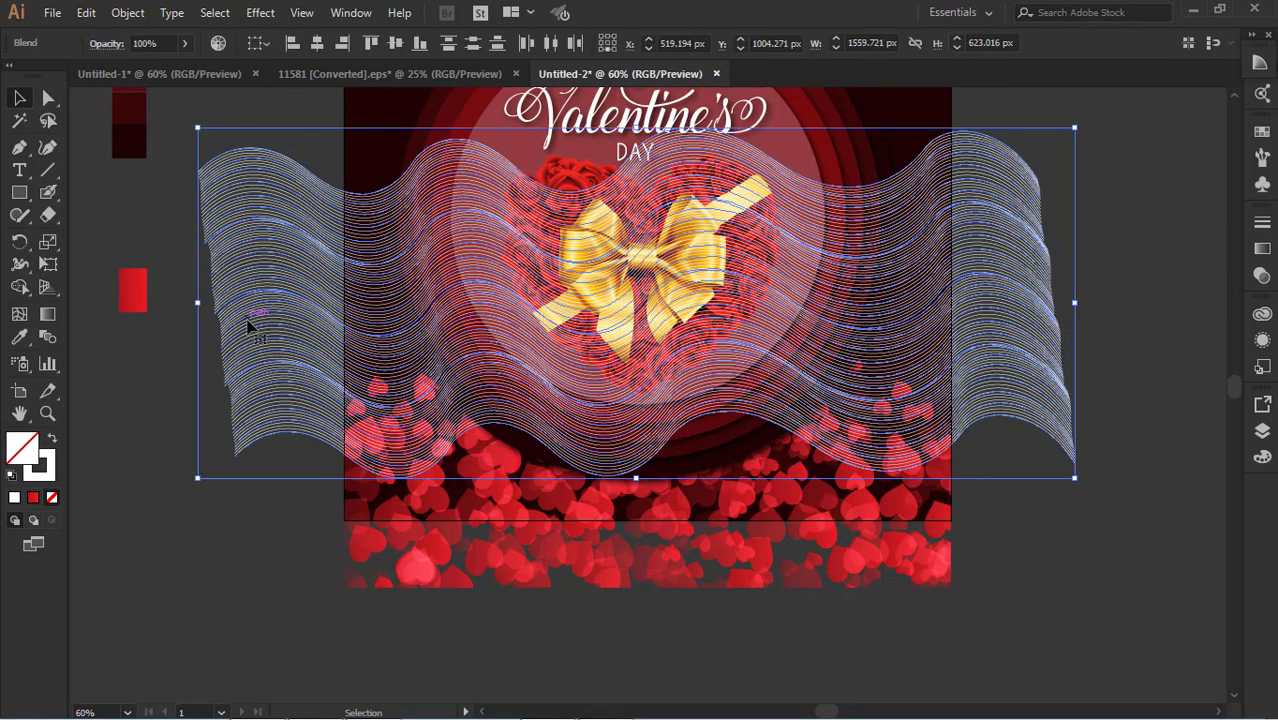
click(33, 500)
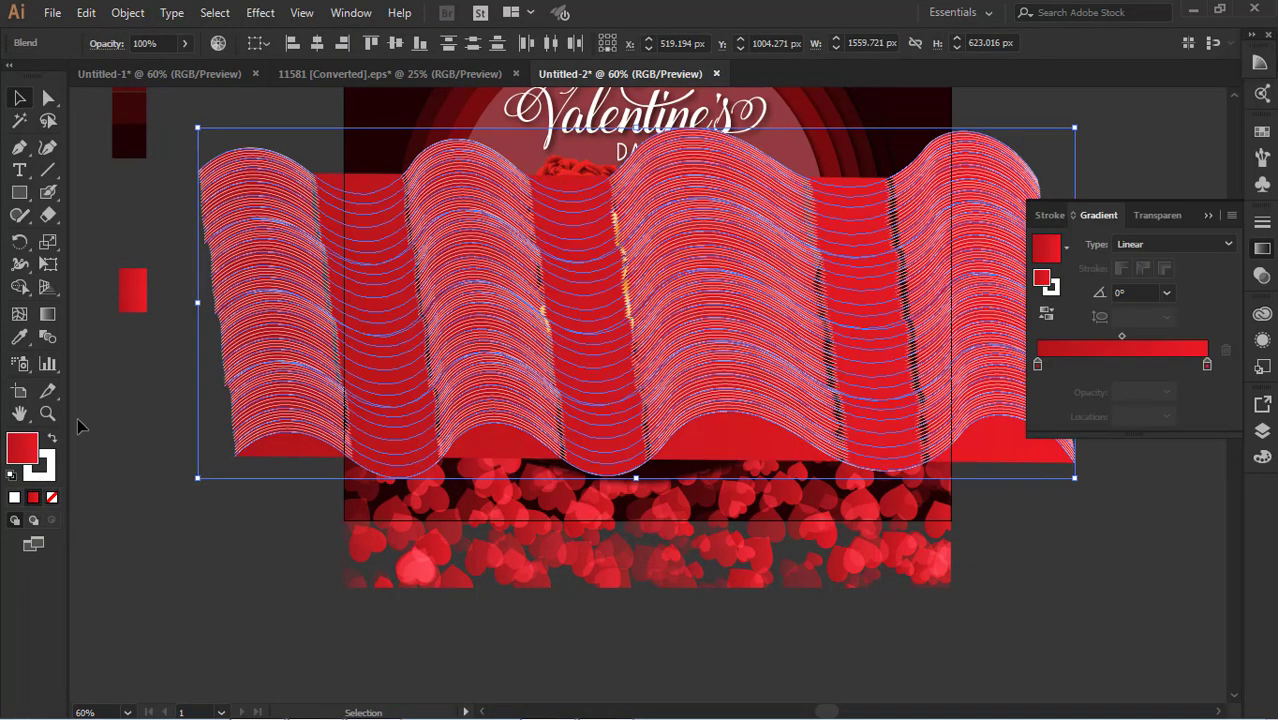
click(51, 443)
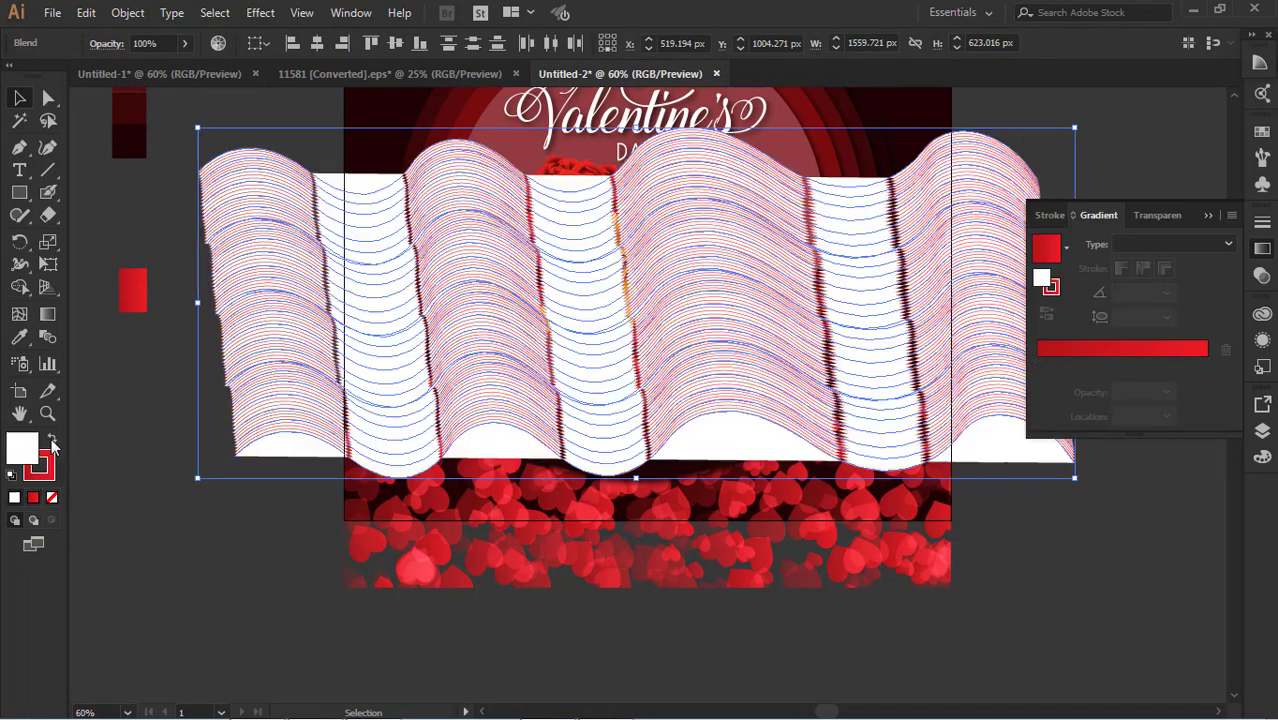
click(53, 503)
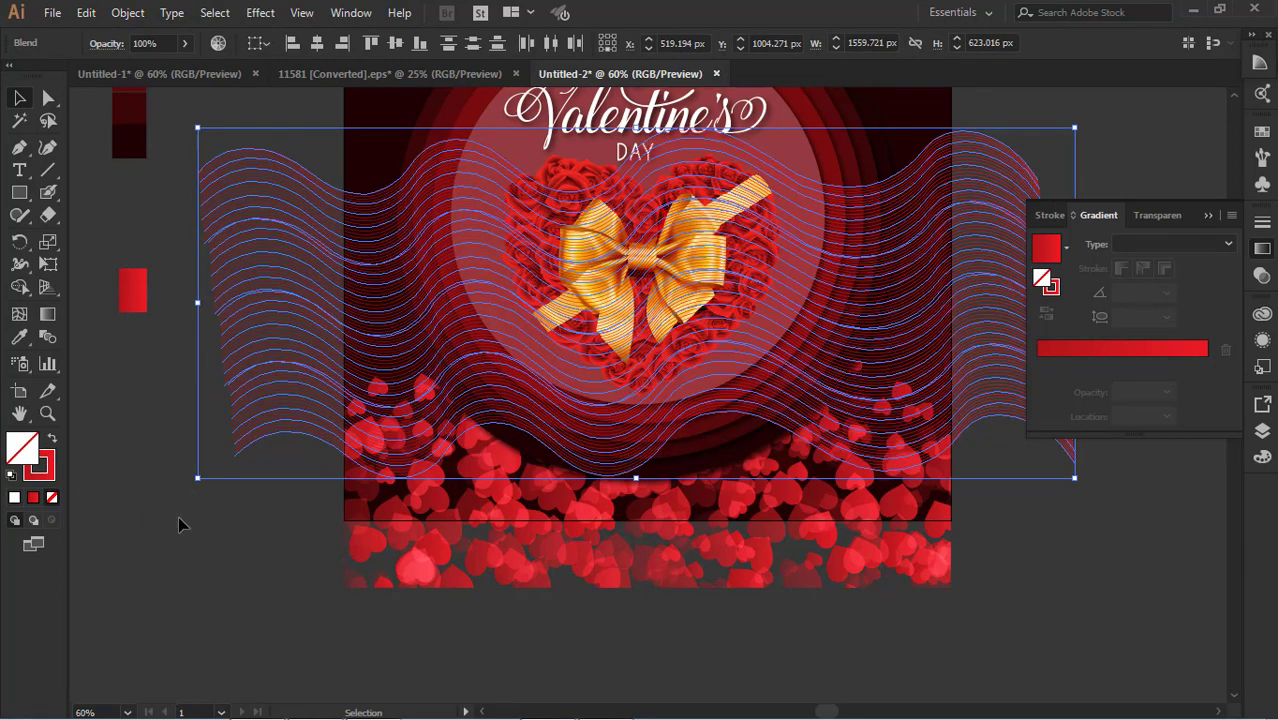
key(ctrl+shift+a)
click(1209, 215)
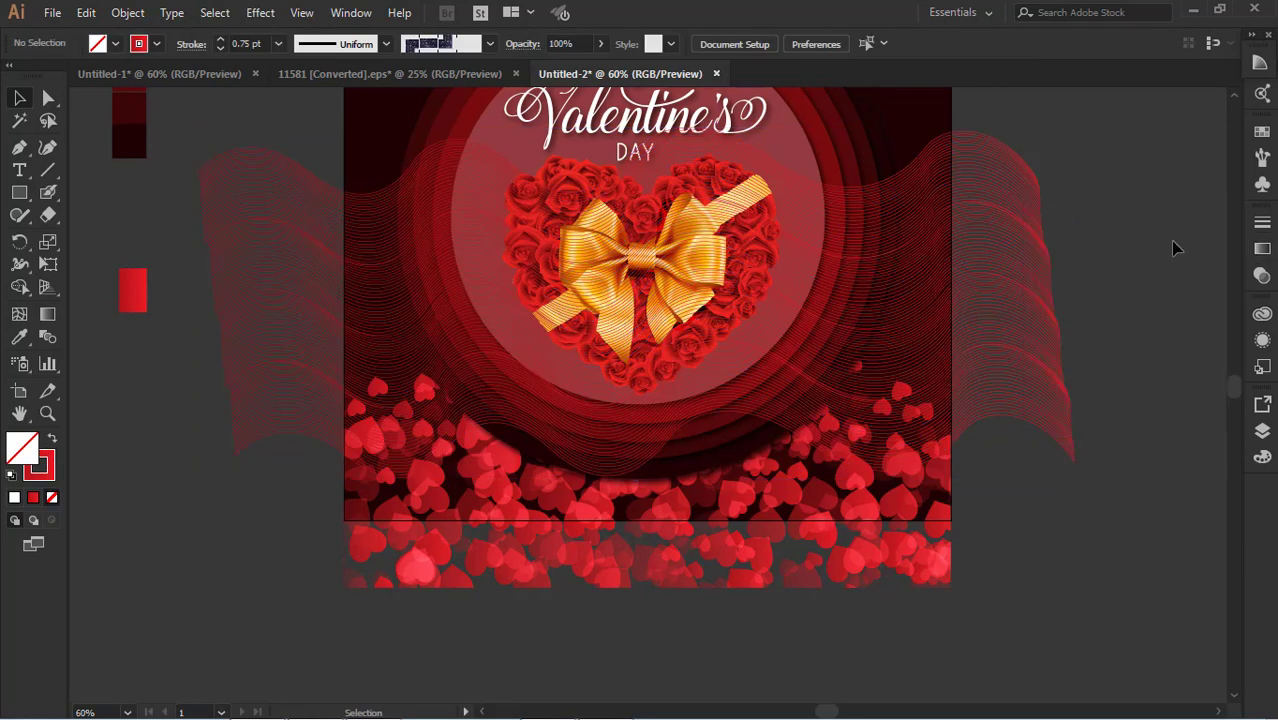
Move the grouped wave pattern up over the artboard and enlarge it to about 1759 by 702 px
scroll(1080, 366, up, 3)
drag(1019, 427, 1019, 341)
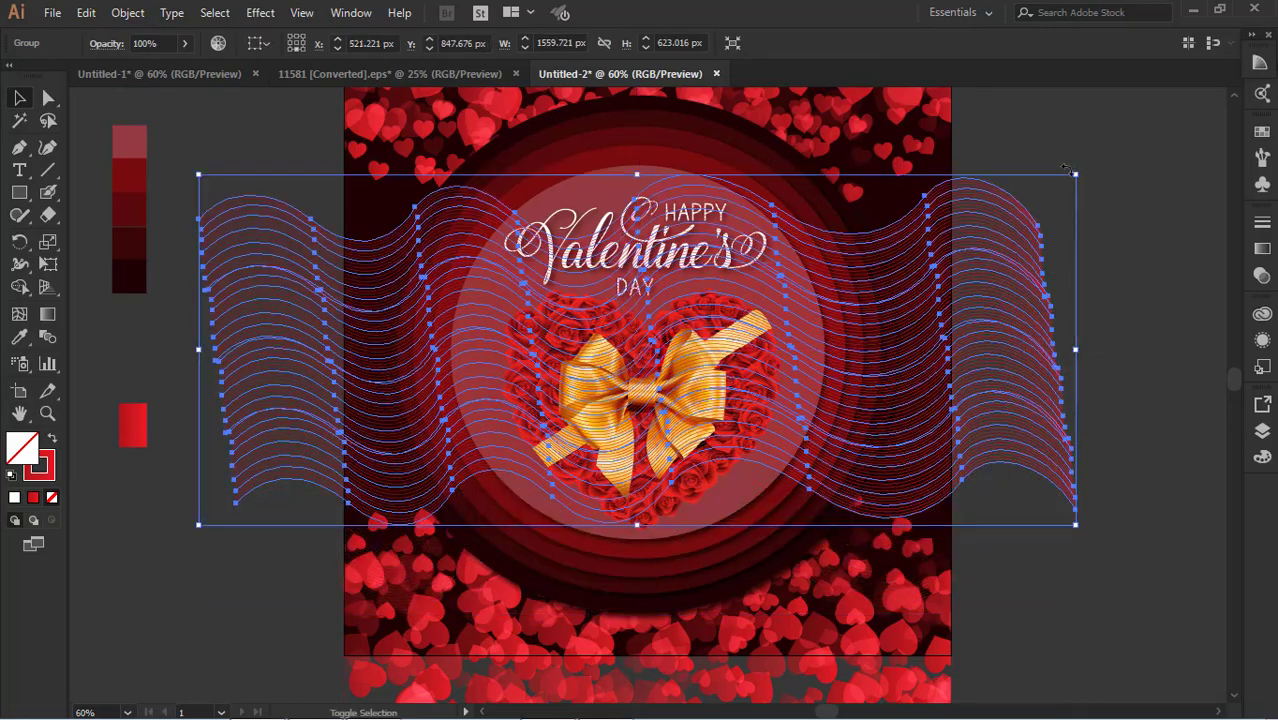
drag(1076, 174, 1143, 119)
scroll(1130, 250, down, 2)
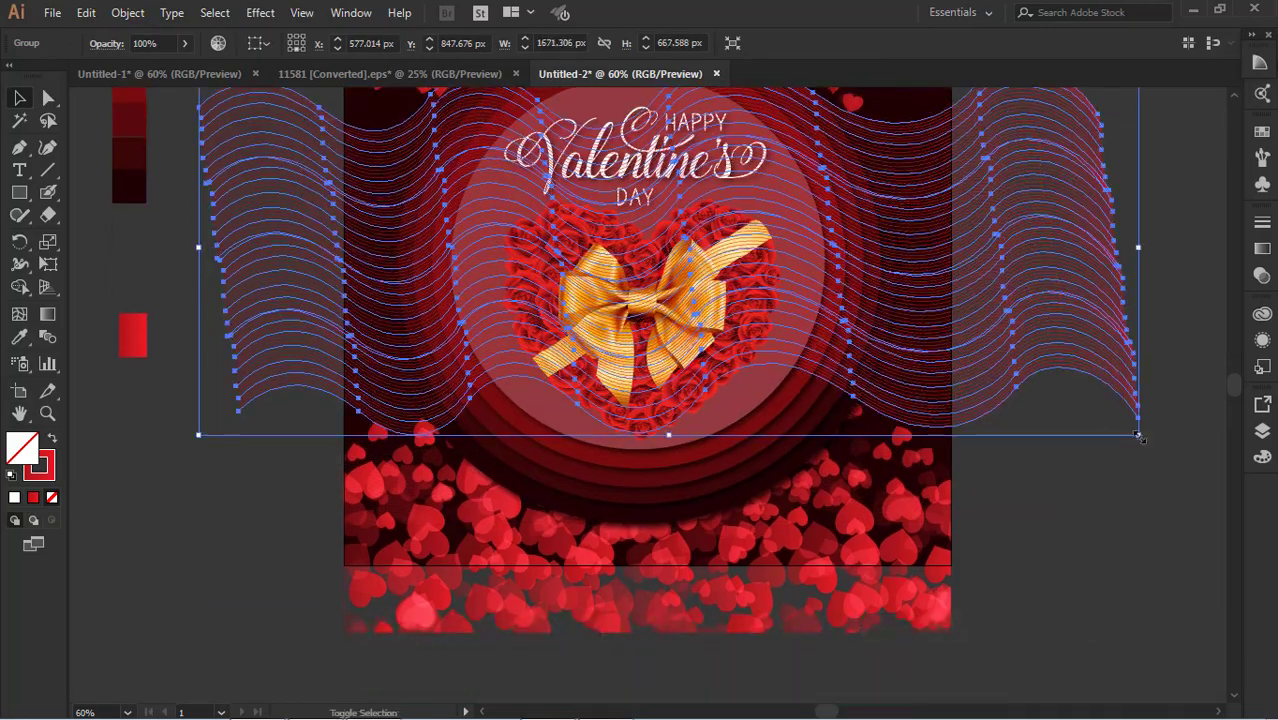
drag(1140, 435, 1095, 462)
scroll(900, 430, up, 4)
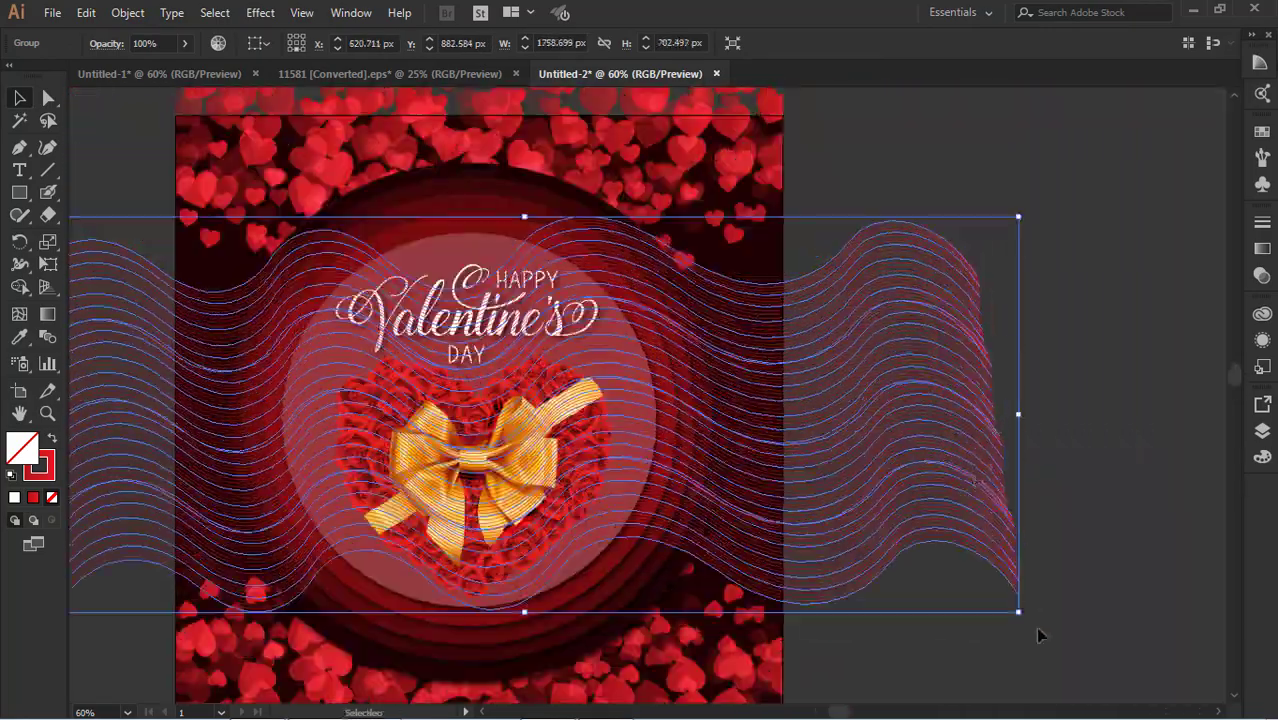
drag(848, 713, 836, 712)
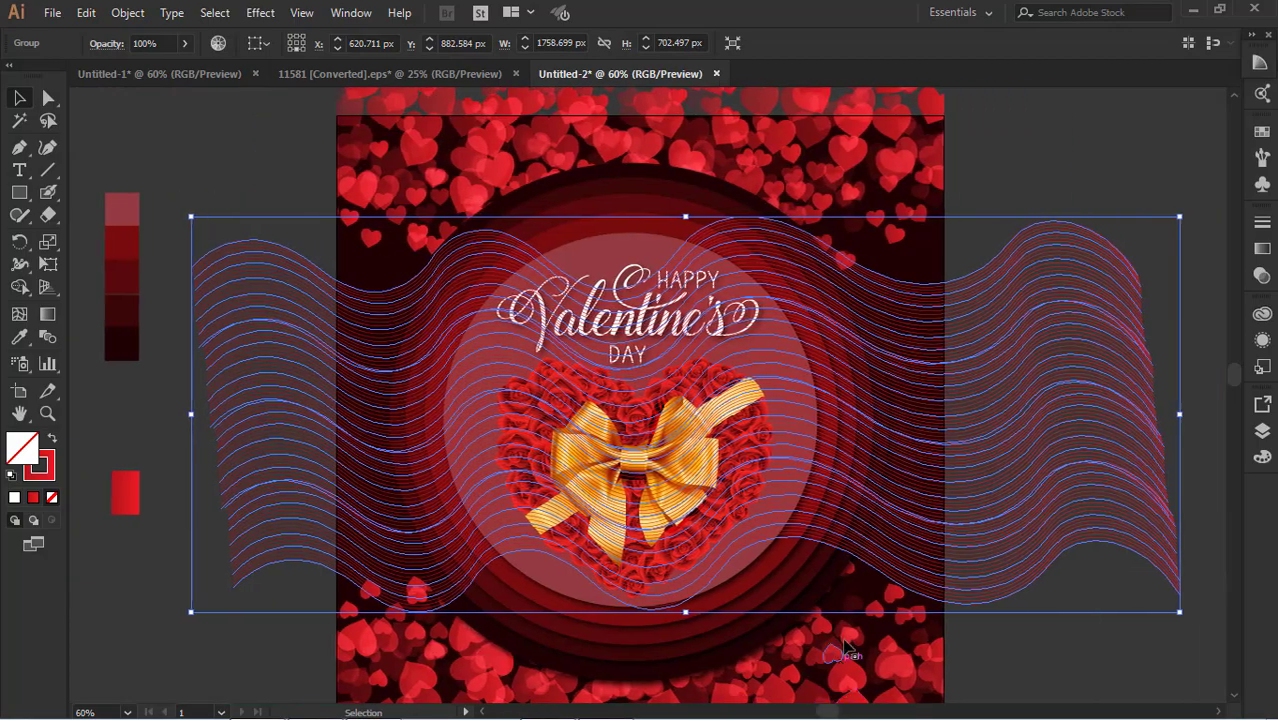
Duplicate the wave group upward so the copy covers the top part of the artboard
click(1013, 178)
drag(986, 352, 945, 28)
drag(957, 400, 901, 186)
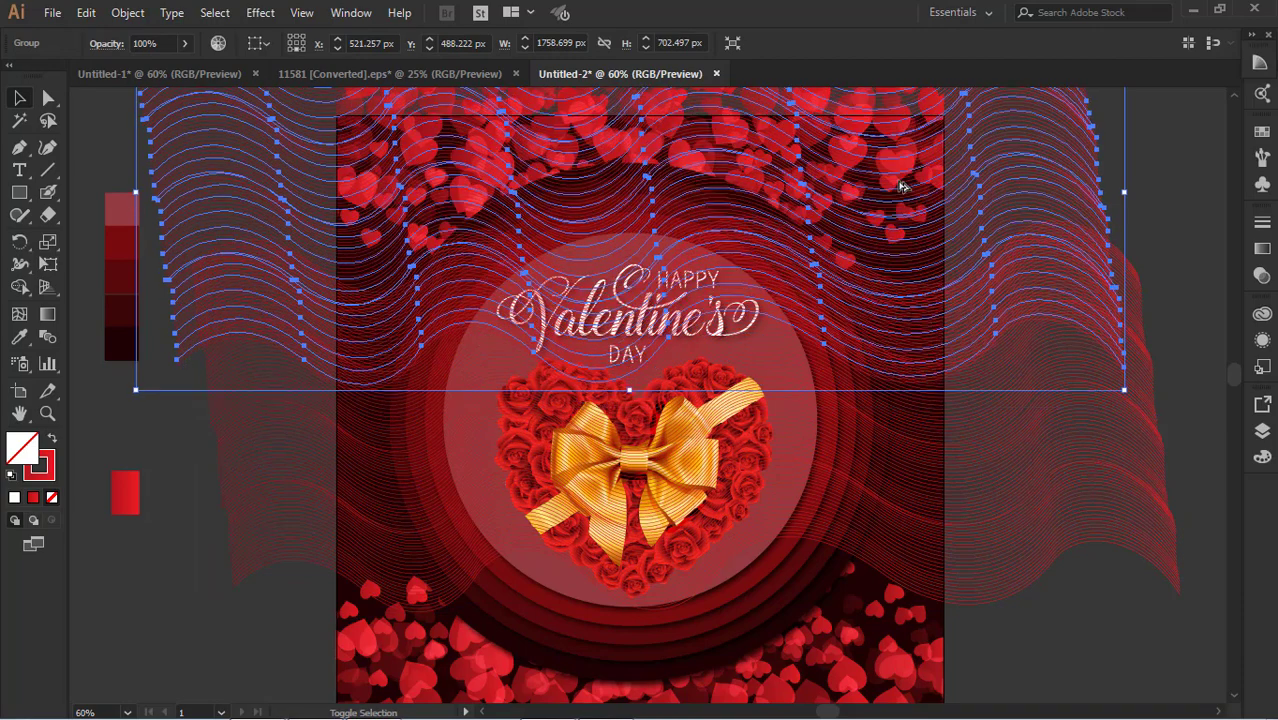
Raise the upper wave copy until only its lower waves overlap the original pattern, reaching Y about 258 px
key(shift+Up)
key(shift+Up)
key(shift+Up)
key(shift+Up)
key(shift+Up)
key(shift+Up)
key(shift+Up)
key(shift+Up)
key(shift+Up)
key(shift+Up)
key(shift+Up)
key(shift+Up)
key(shift+Up)
key(shift+Up)
key(shift+Up)
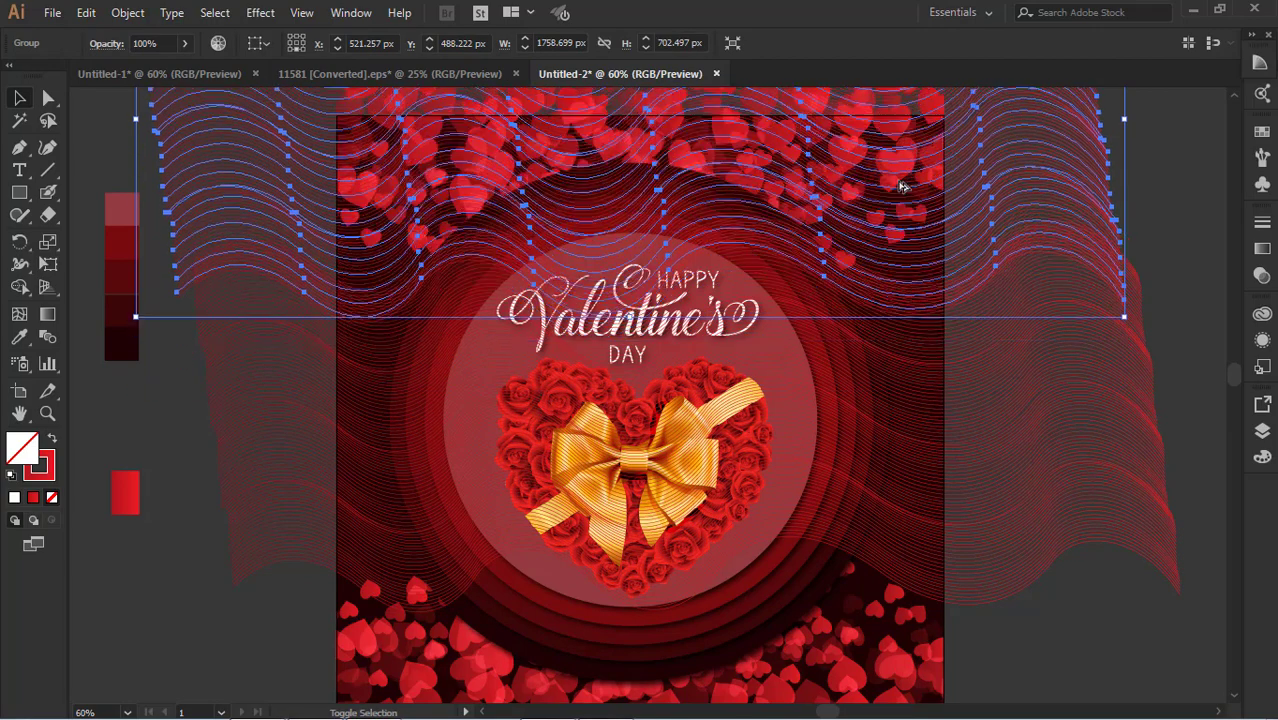
key(shift+Up)
key(shift+Up)
key(shift+Up)
key(shift+Up)
key(shift+Up)
key(shift+Up)
key(shift+Up)
key(shift+Up)
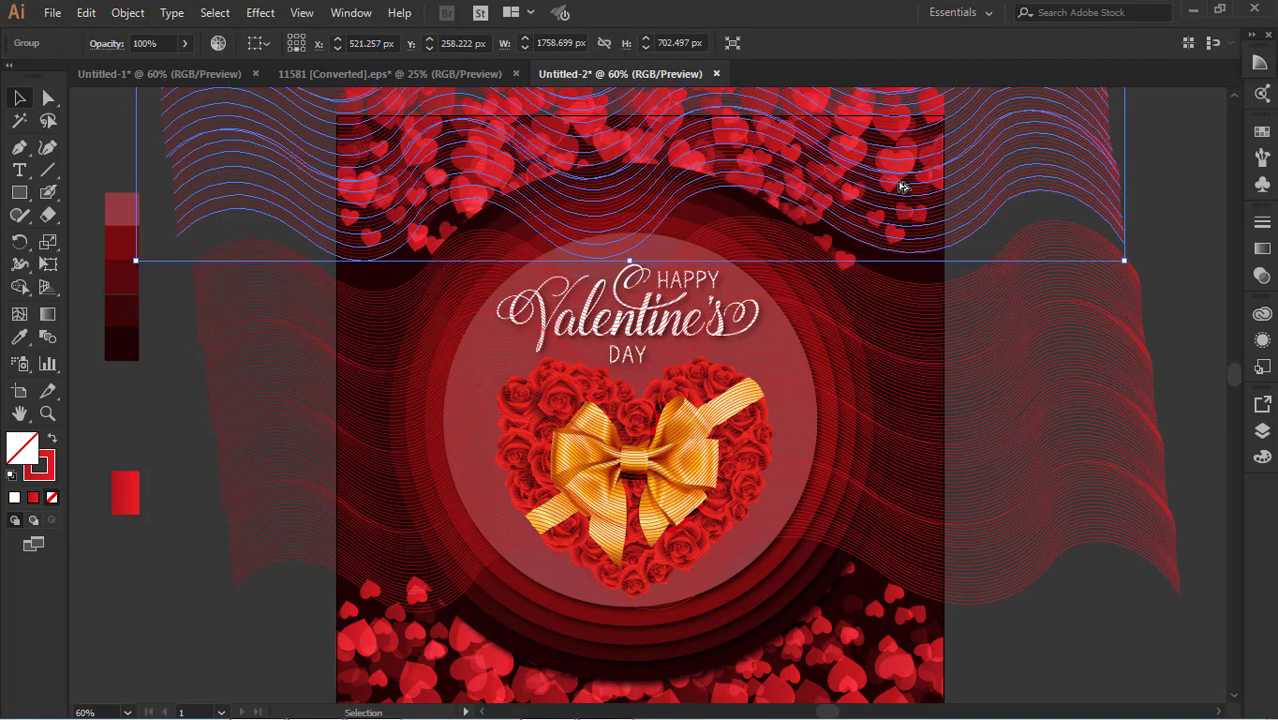
Nudge the upper wave copy down and right to X 543.257 px, Y 309.222 px so it joins the original pattern
key(Down)
key(shift+Down)
key(shift+Down)
key(shift+Down)
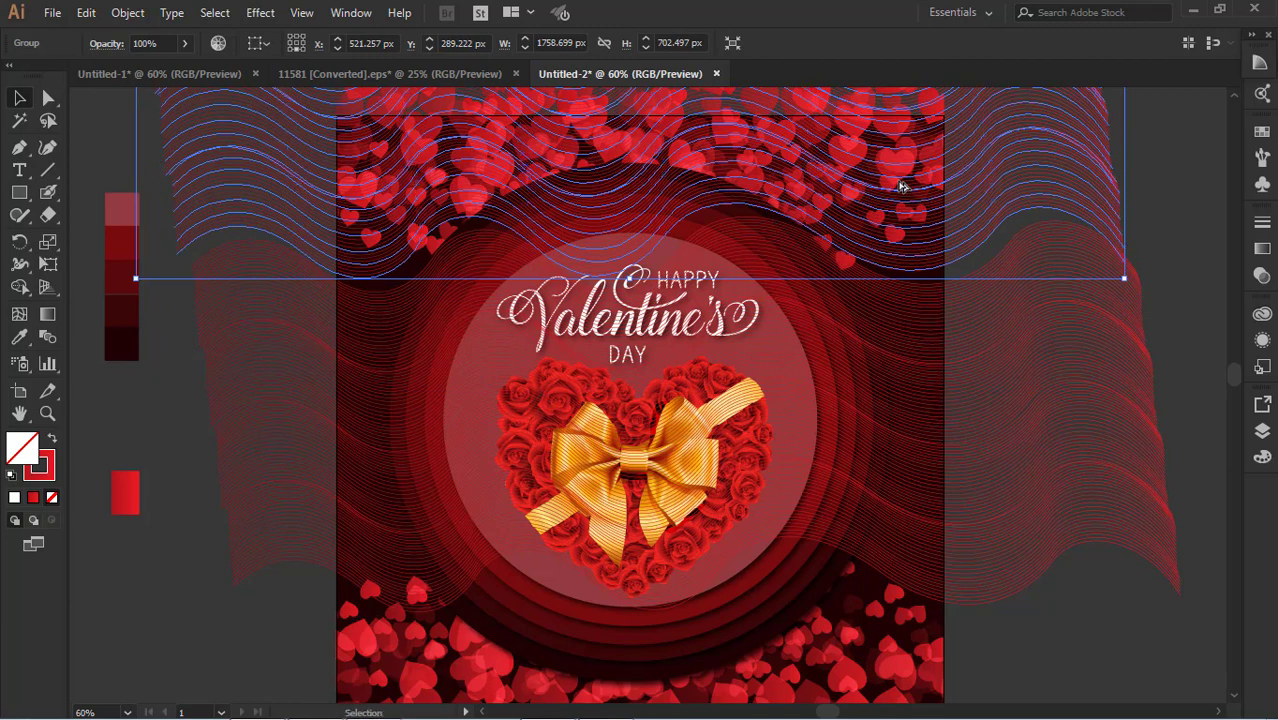
key(shift+Down)
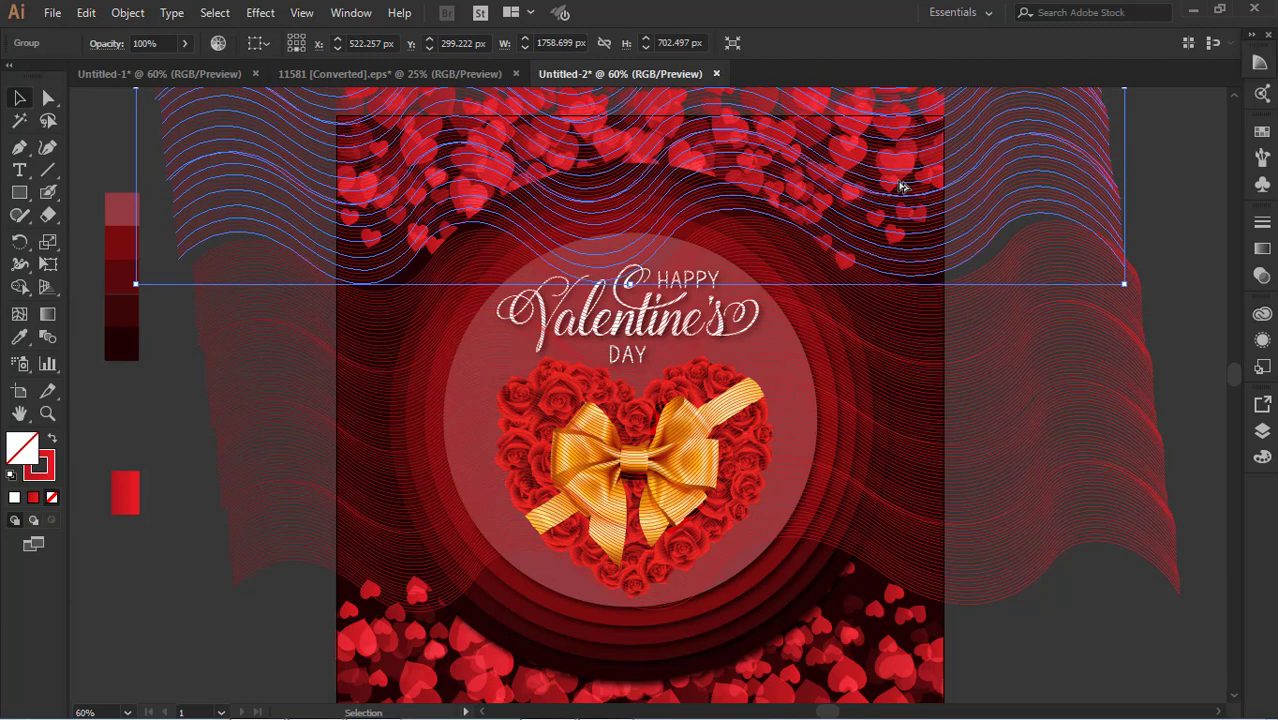
key(Right)
key(Right)
key(Right)
key(Right)
key(Right)
key(Right)
key(Right)
key(shift+Right)
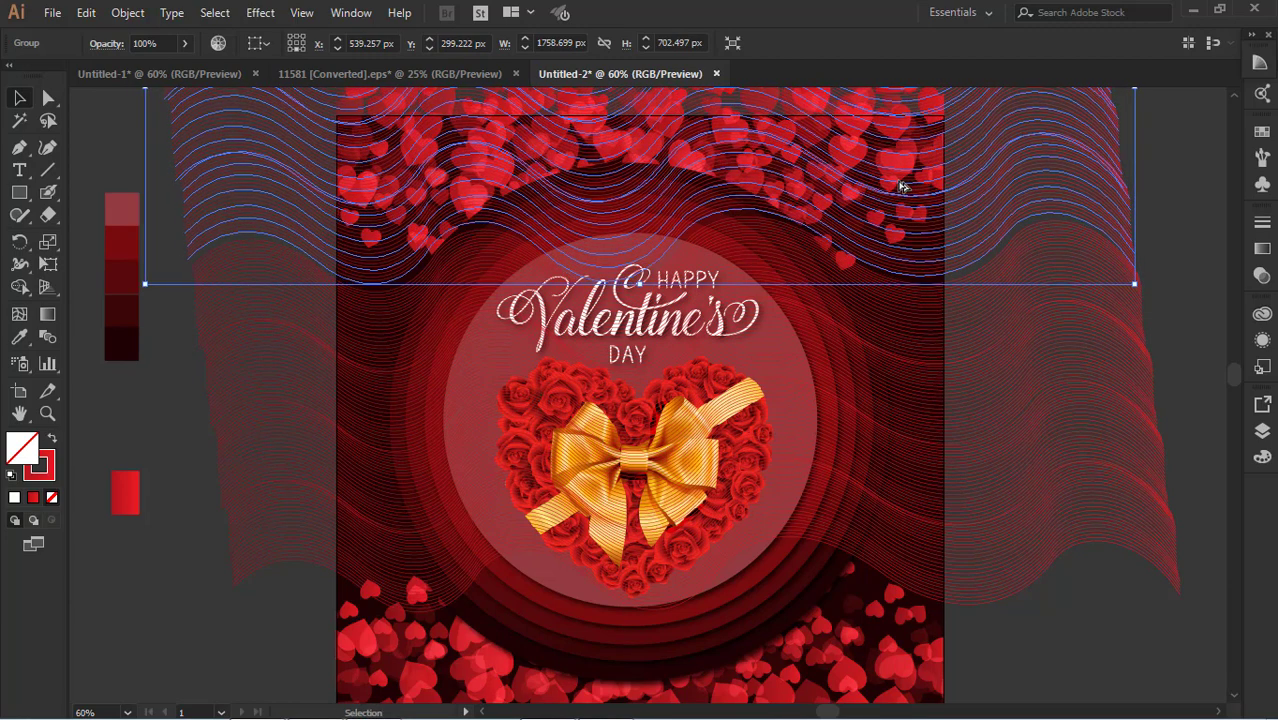
key(Right)
key(Right)
key(Right)
key(Right)
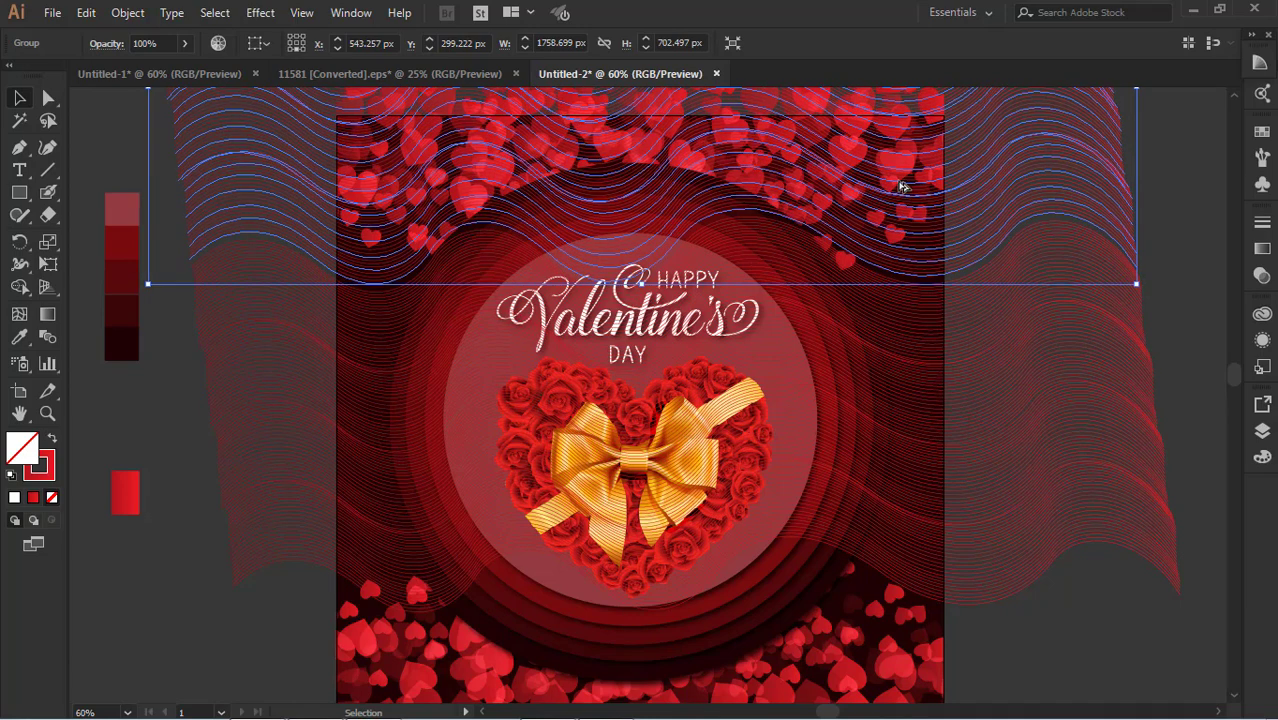
key(shift+Down)
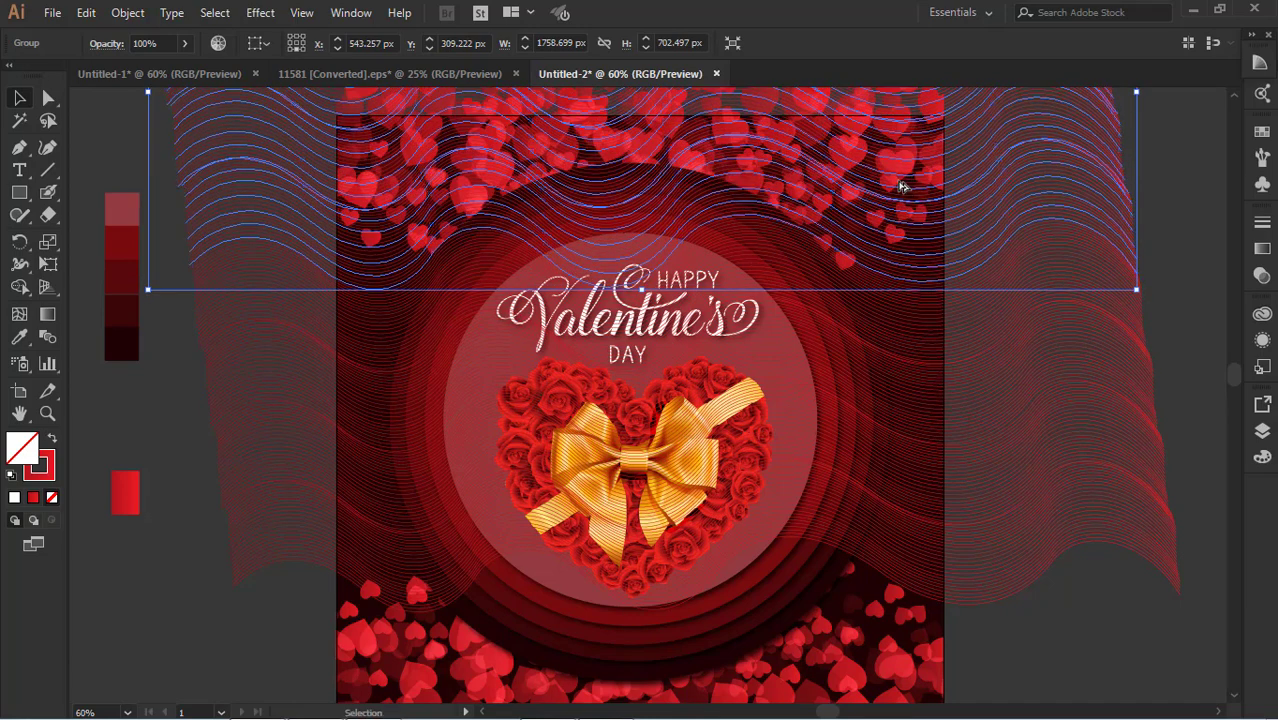
Group the upper and lower wave patterns into a single object
scroll(1226, 275, up, 3)
click(1118, 161)
mouse_move(1050, 150)
mouse_down()
mouse_move(1073, 714)
mouse_move(1093, 663)
mouse_move(1121, 680)
mouse_up()
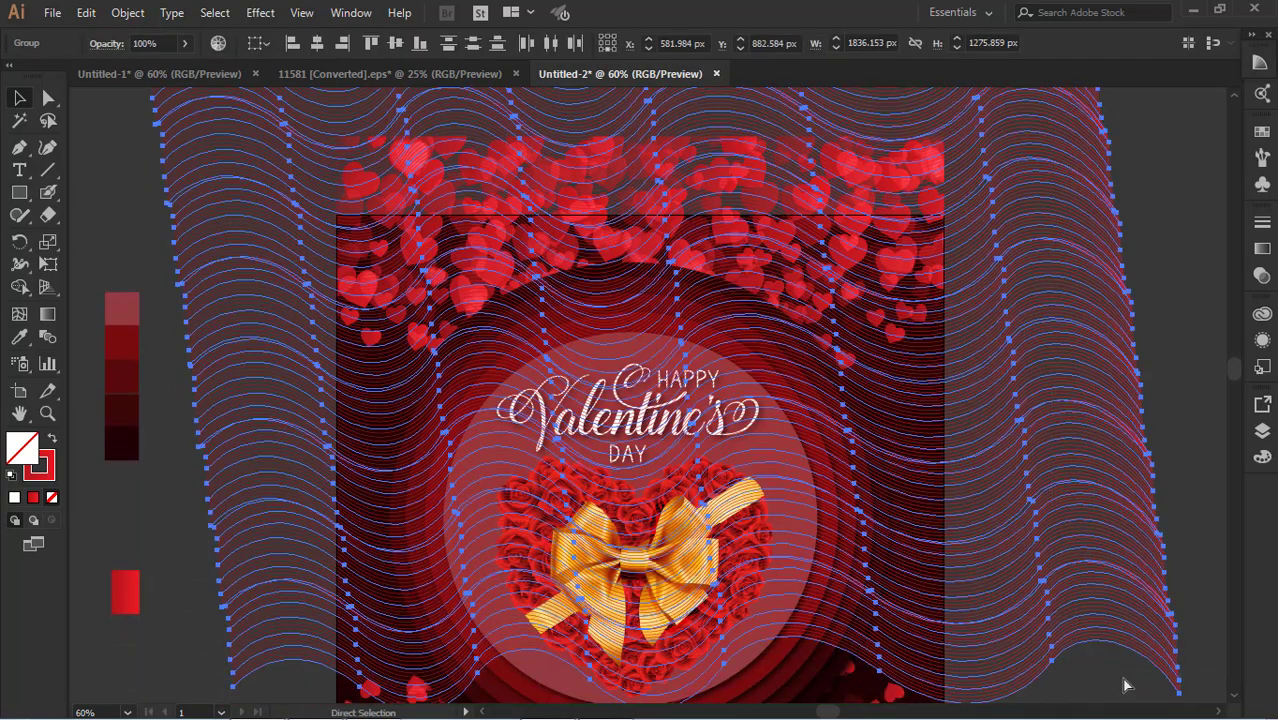
click(1204, 345)
click(1074, 364)
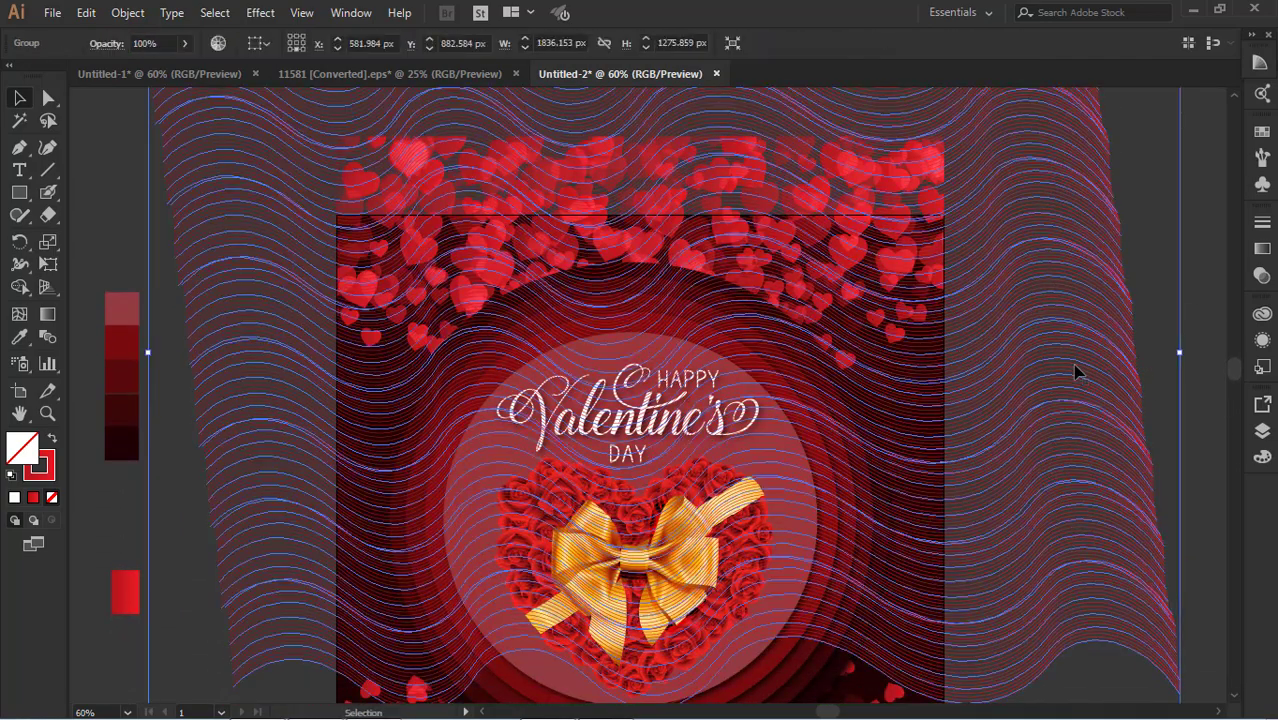
Move the combined wave group down so it spans the whole artboard from top to bottom
scroll(1060, 366, down, 2)
drag(1040, 372, 1040, 467)
scroll(1040, 468, up, 4)
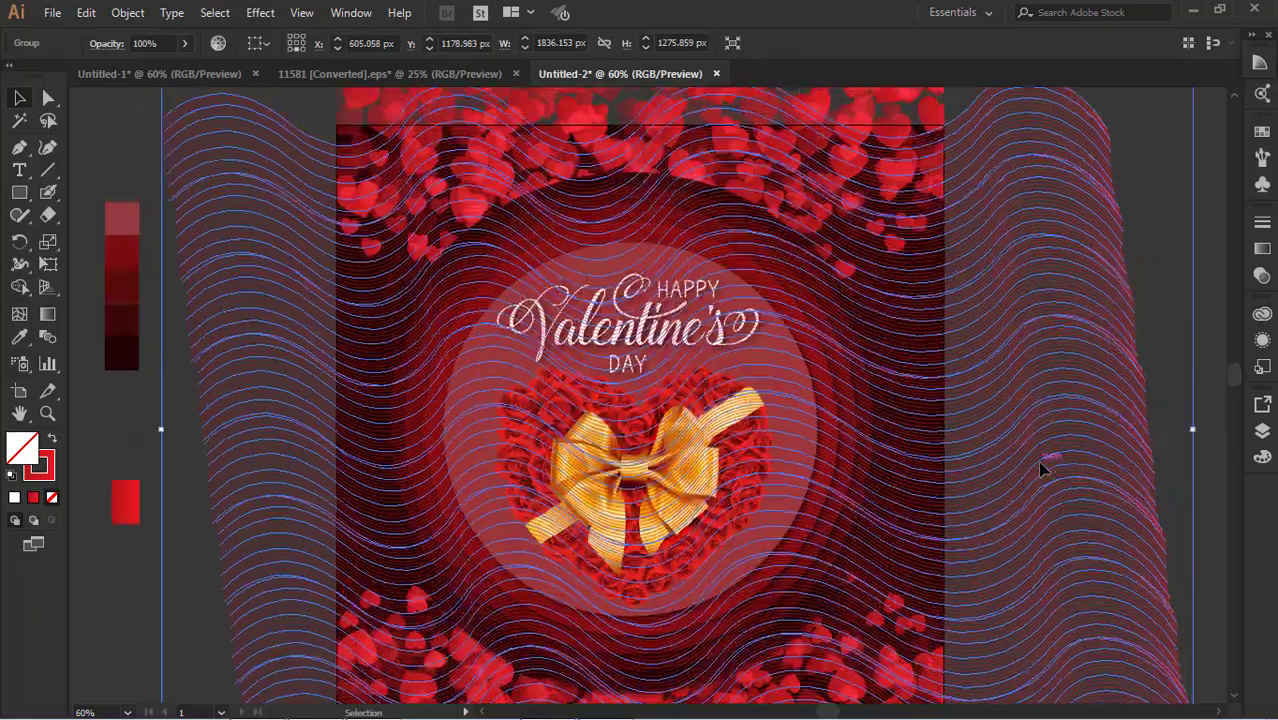
Send the combined wave group behind all the other artwork
click(1042, 118)
click(1069, 275)
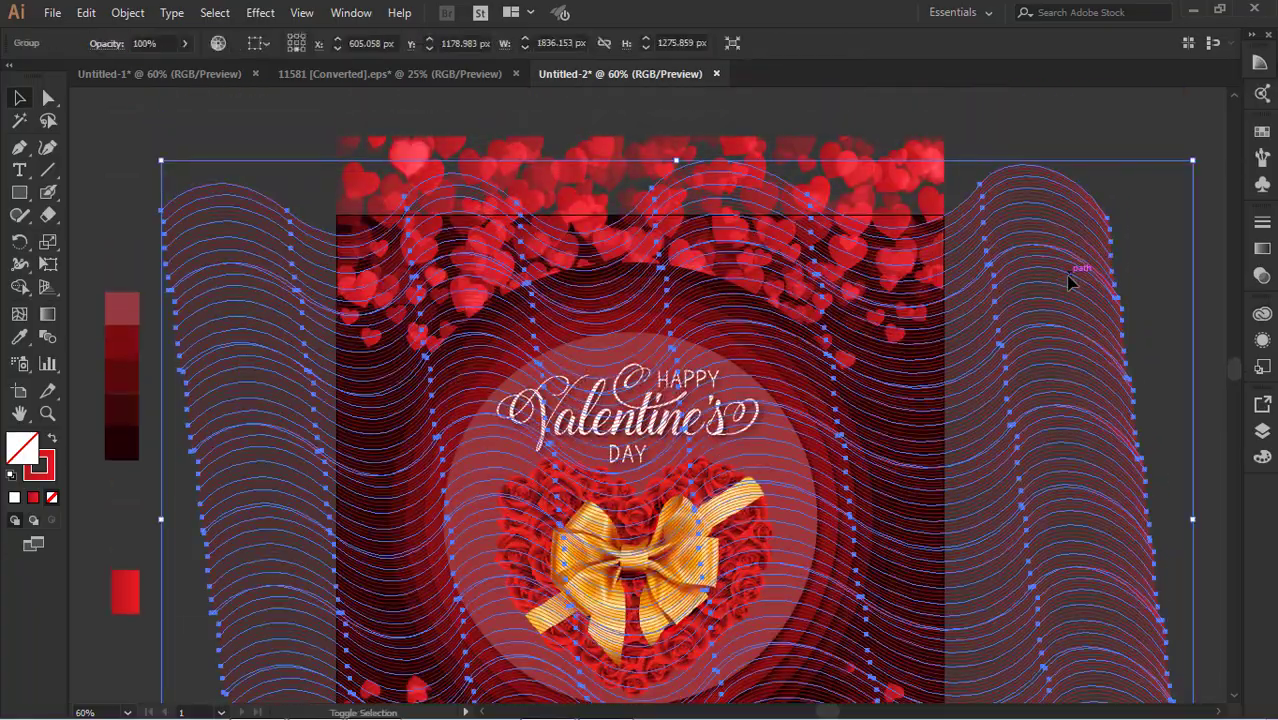
key(ctrl)
click(1081, 143)
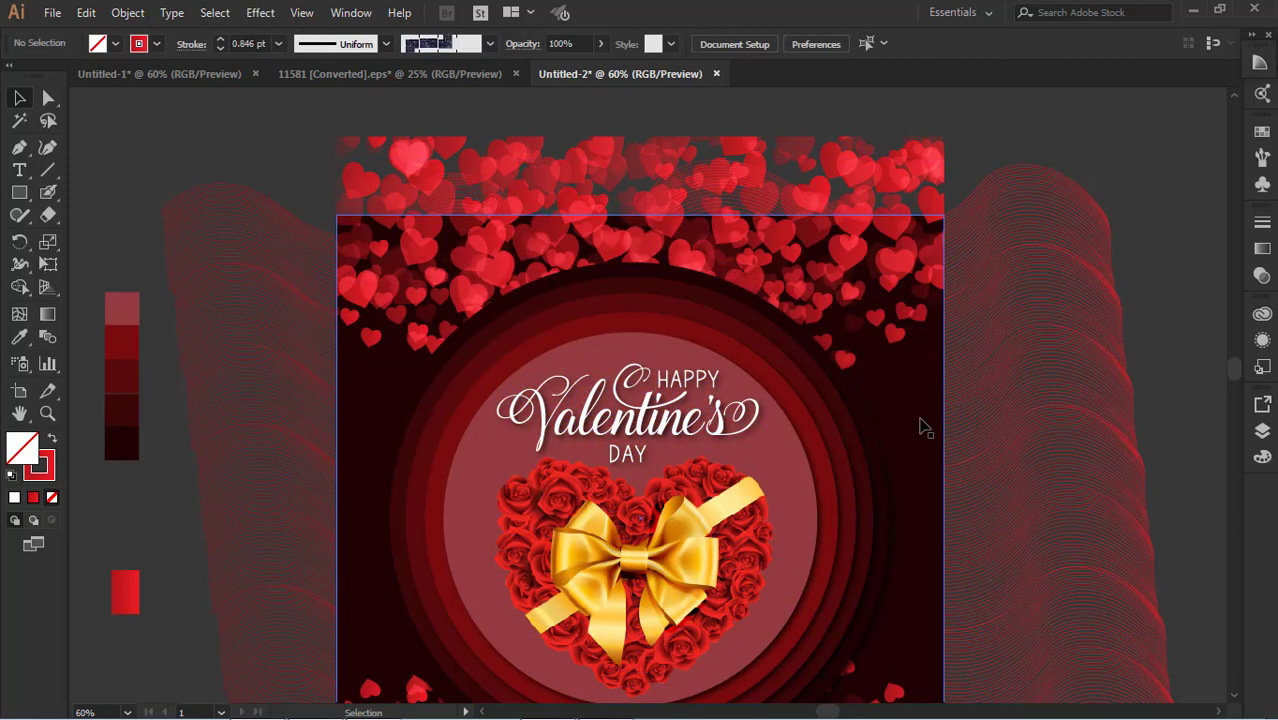
Send the dark maroon background rectangle to the back so it sits beneath the wave lines
click(921, 426)
key(ctrl+shift+])
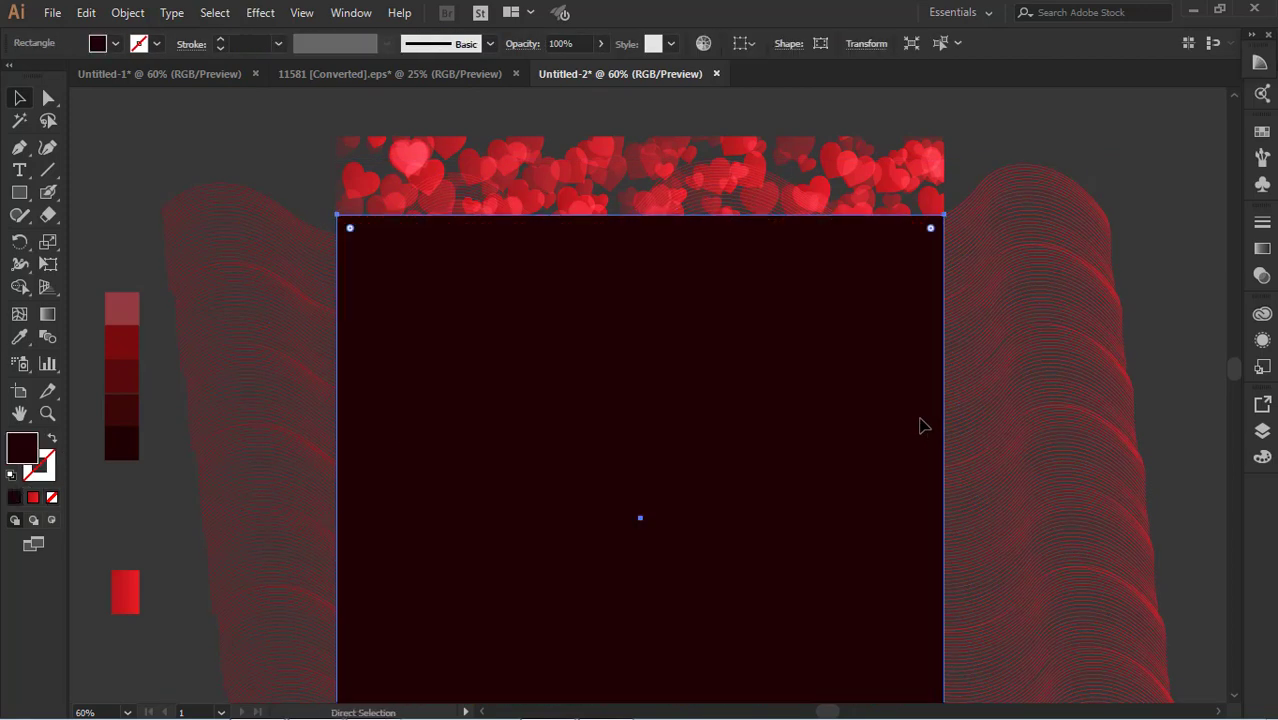
key(ctrl+shift+[)
click(1052, 142)
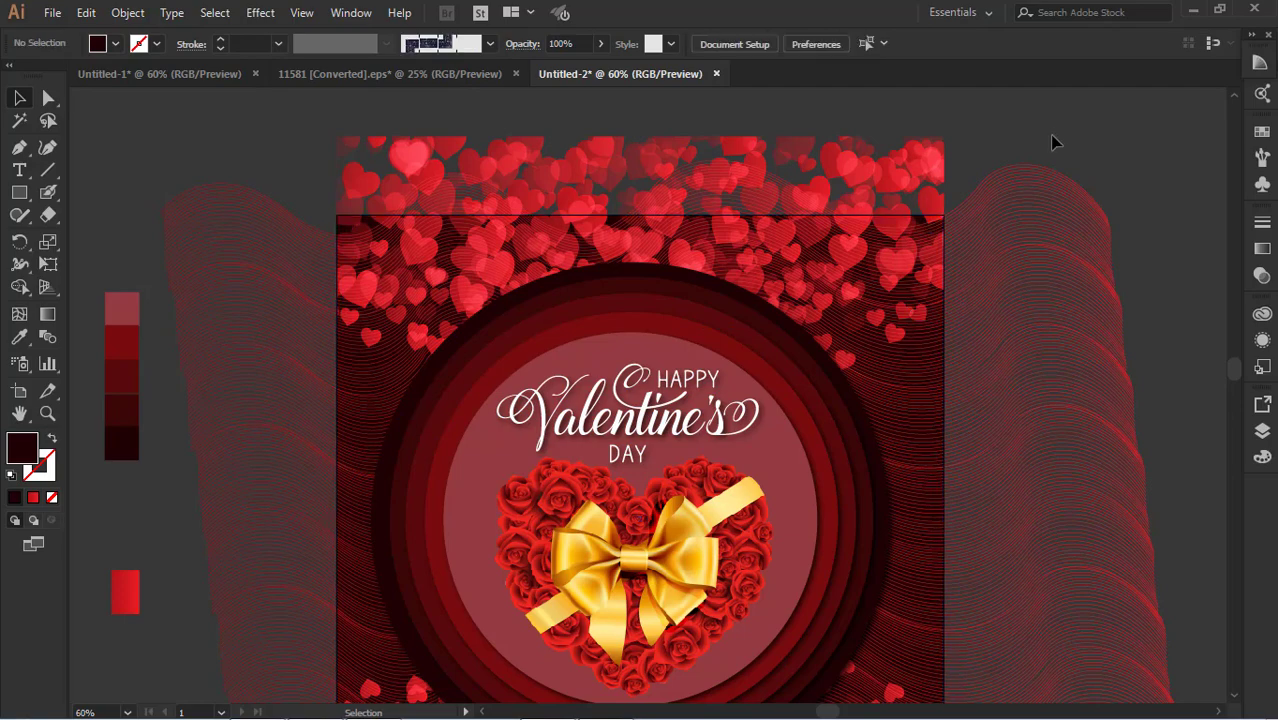
Examine how the wave lines sit behind the circles and around the heart borders across the artboard
scroll(1054, 145, down, 6)
scroll(1068, 172, up, 2)
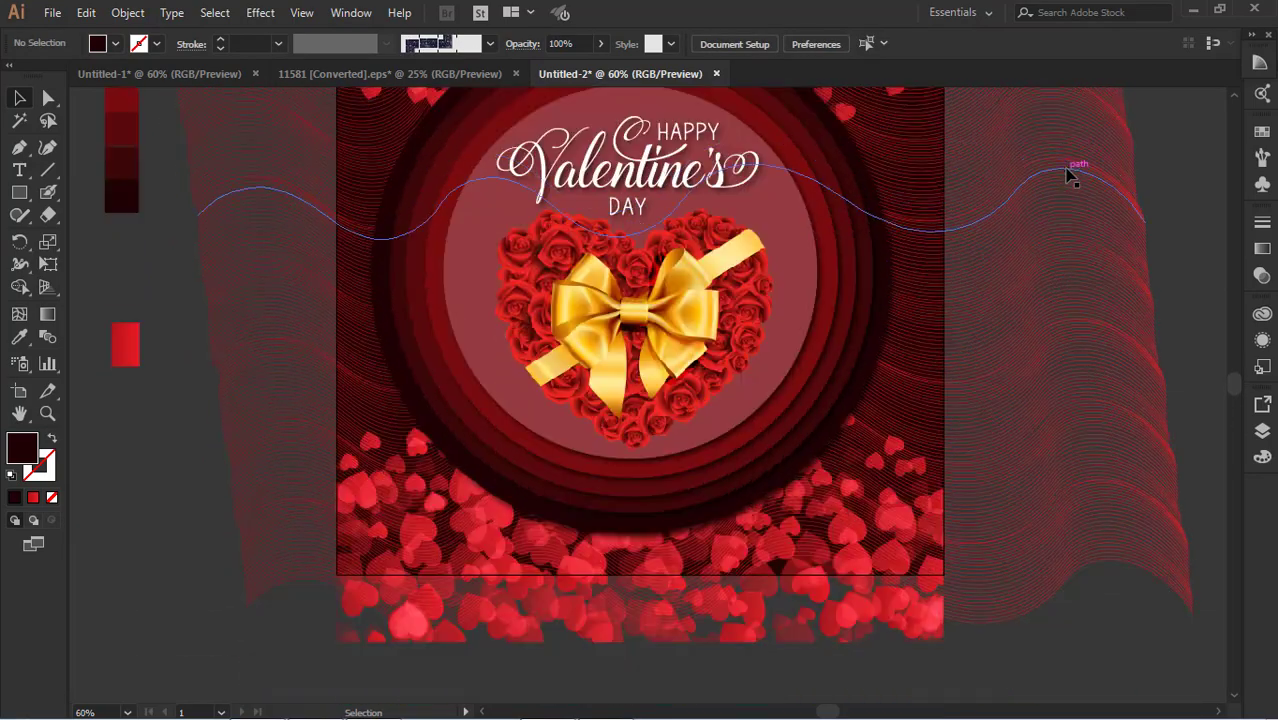
scroll(1068, 172, down, 2)
click(1052, 372)
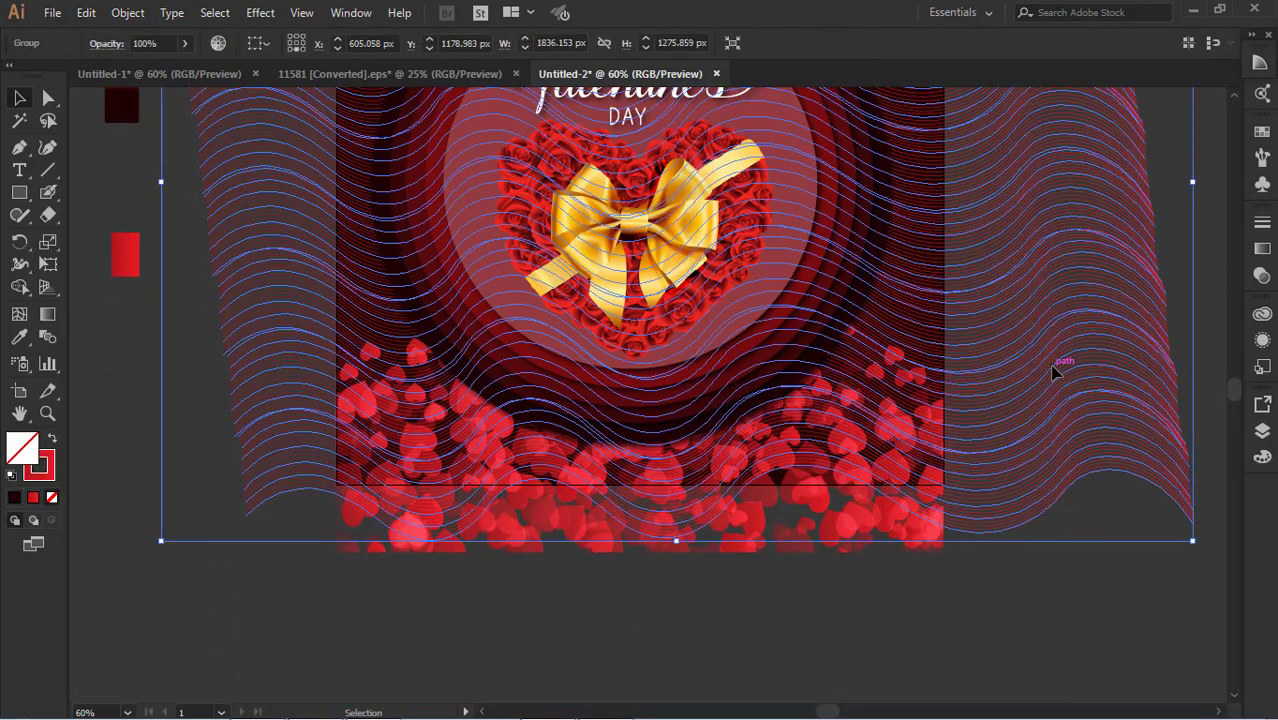
right_click(1052, 372)
click(889, 600)
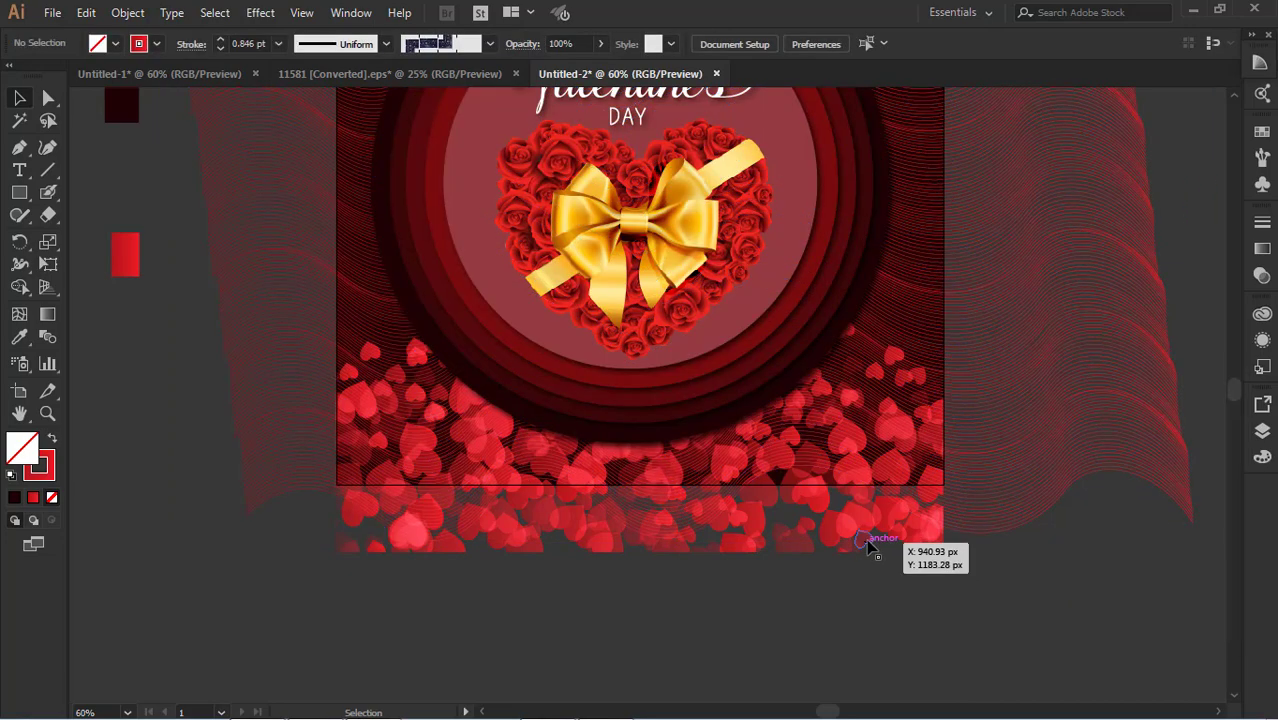
click(868, 545)
click(1090, 597)
scroll(1013, 514, up, 6)
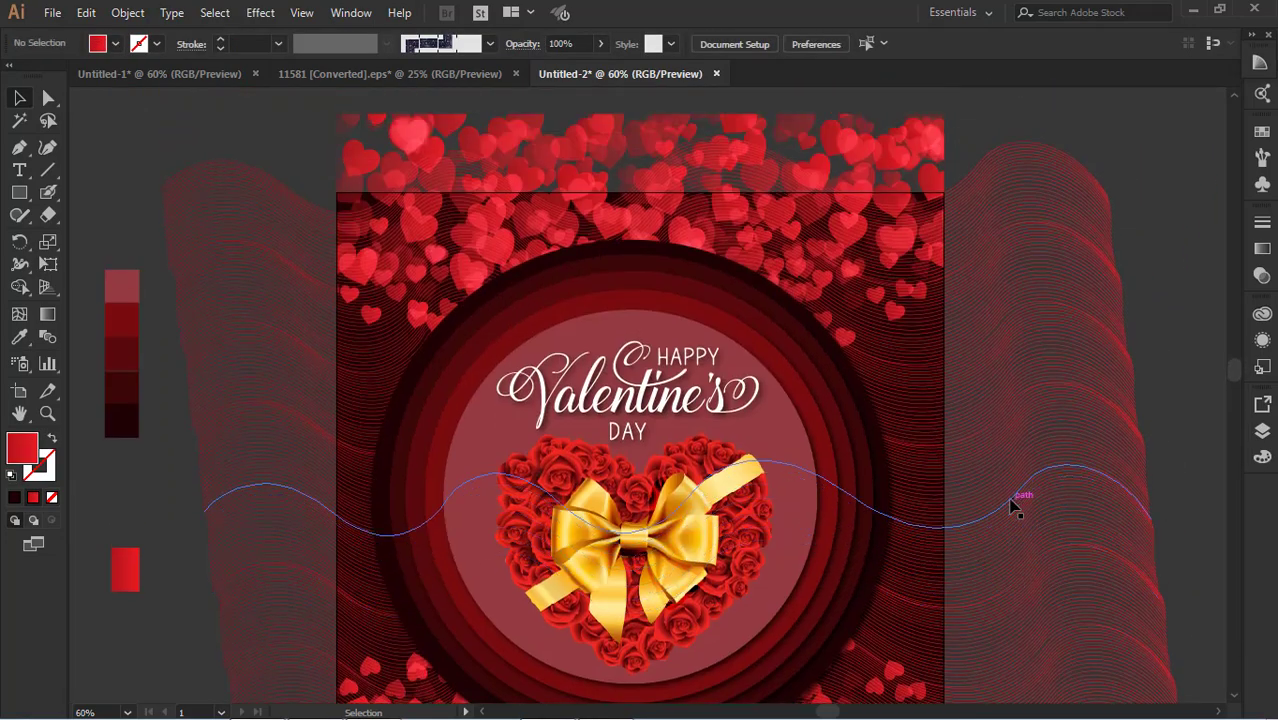
Bring the upper heart border in front of the circles and all the other artwork
click(857, 160)
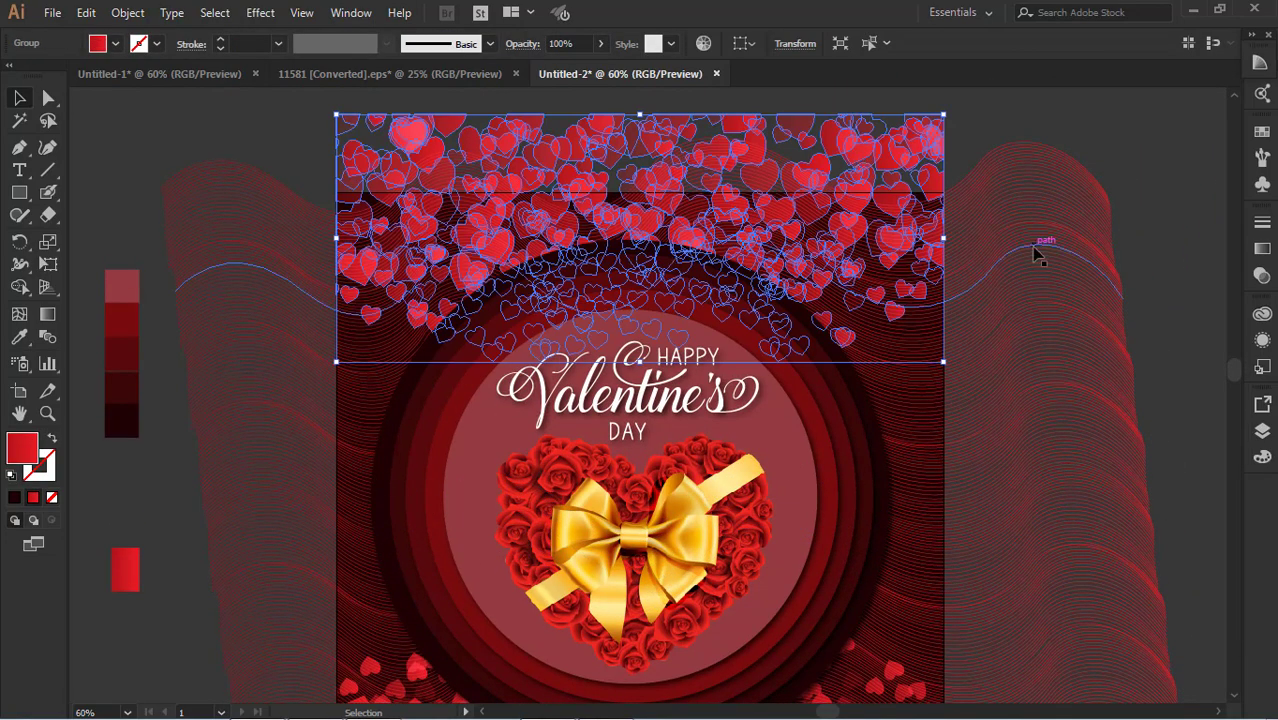
click(979, 131)
click(931, 185)
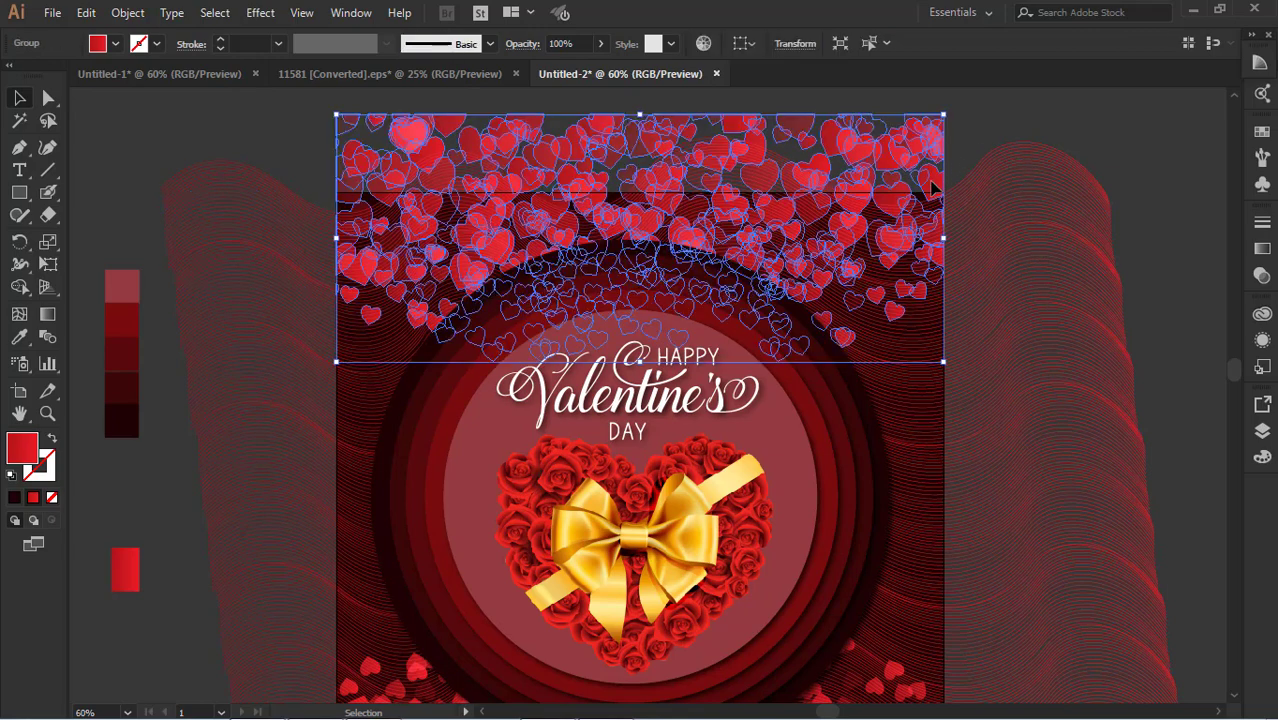
right_click(932, 187)
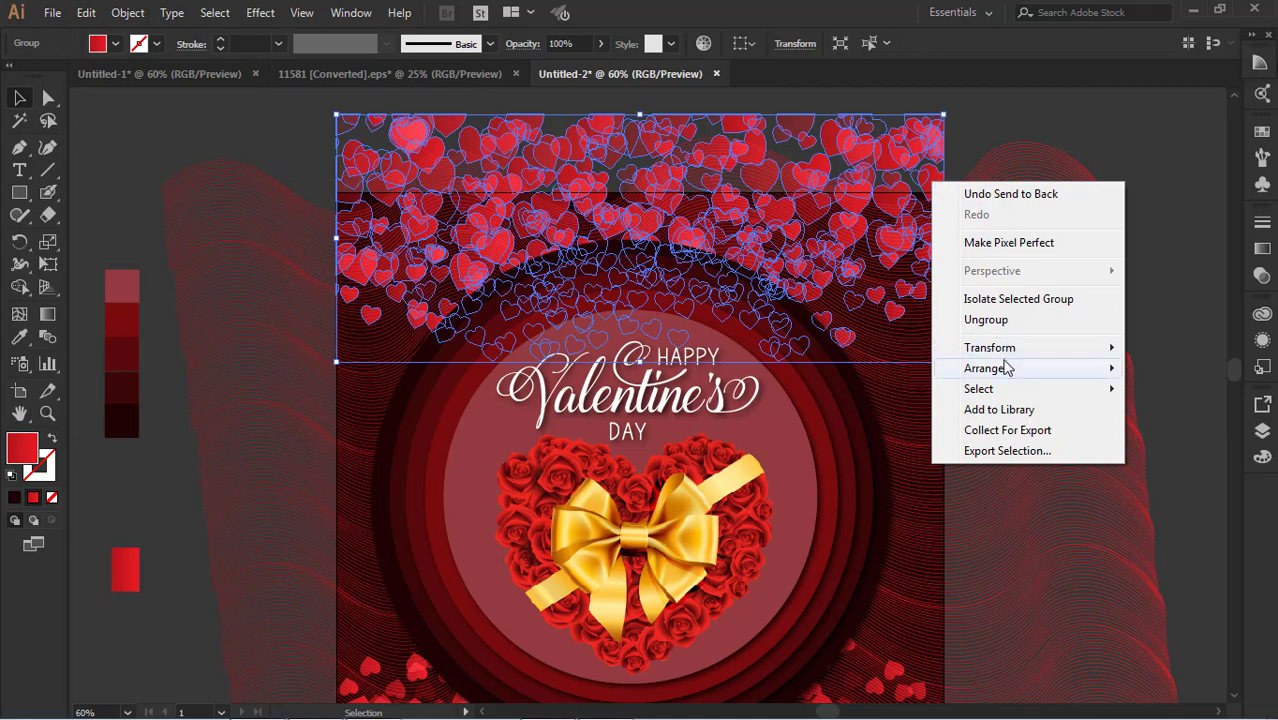
mouse_move(1006, 368)
click(813, 405)
click(1197, 216)
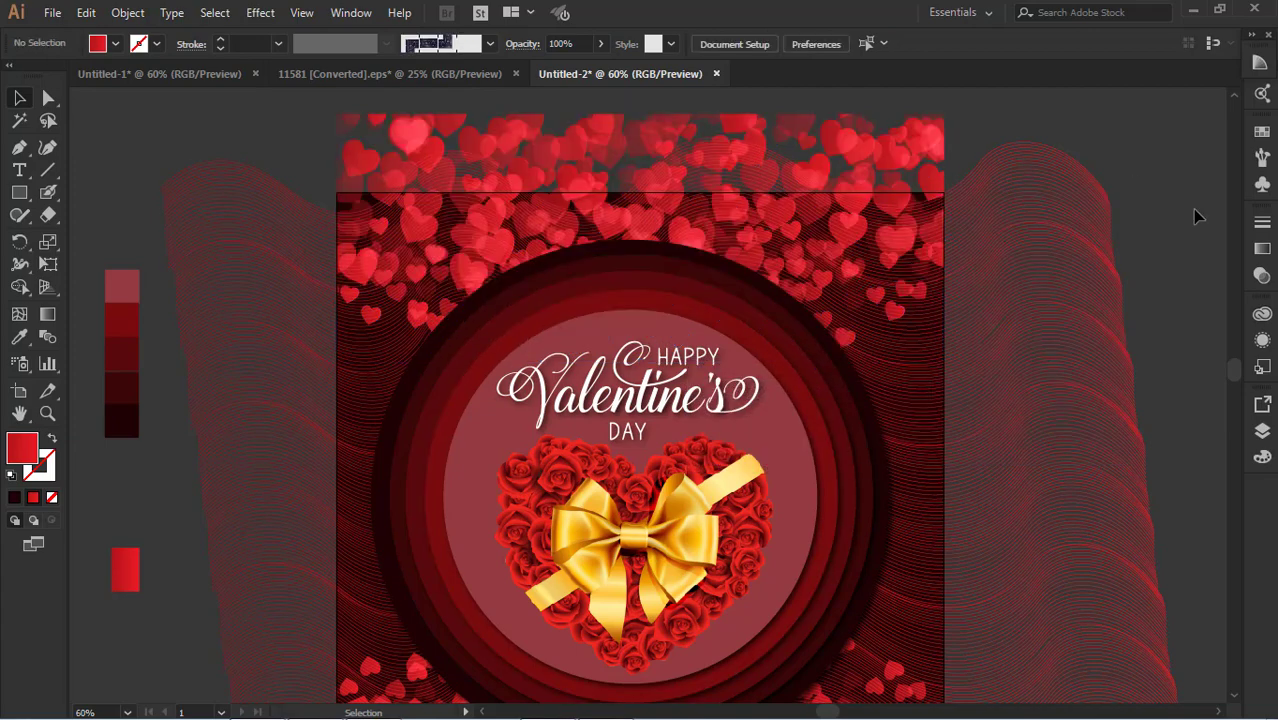
click(960, 215)
click(890, 188)
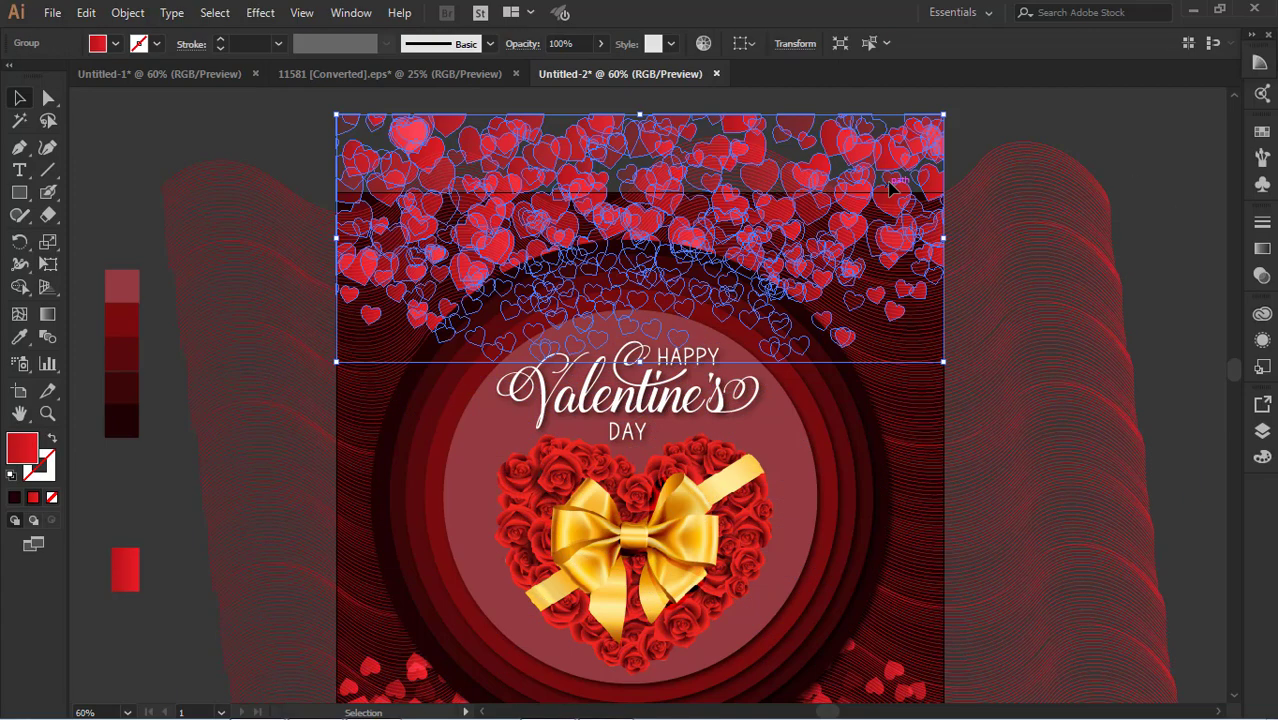
right_click(890, 188)
mouse_move(973, 371)
click(813, 364)
click(1160, 195)
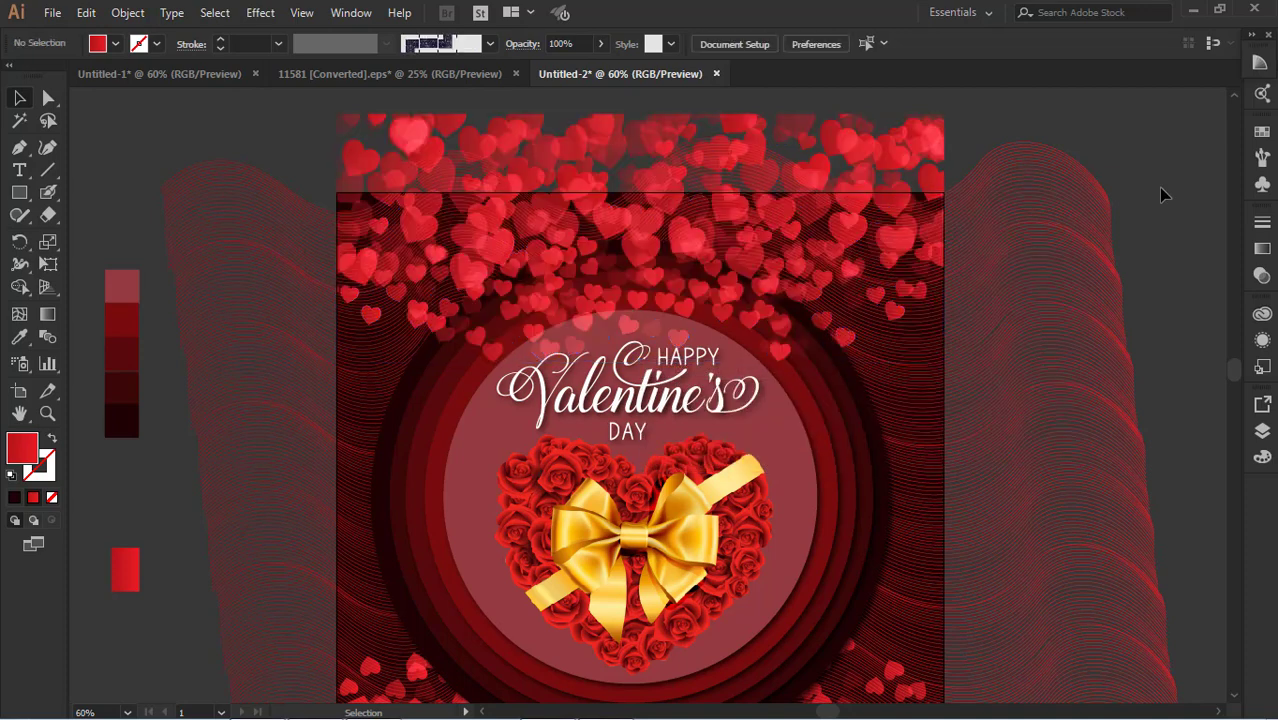
Send the upper heart border to the back, and send the wave lines with the background rectangle behind it
click(846, 341)
key(ctrl)
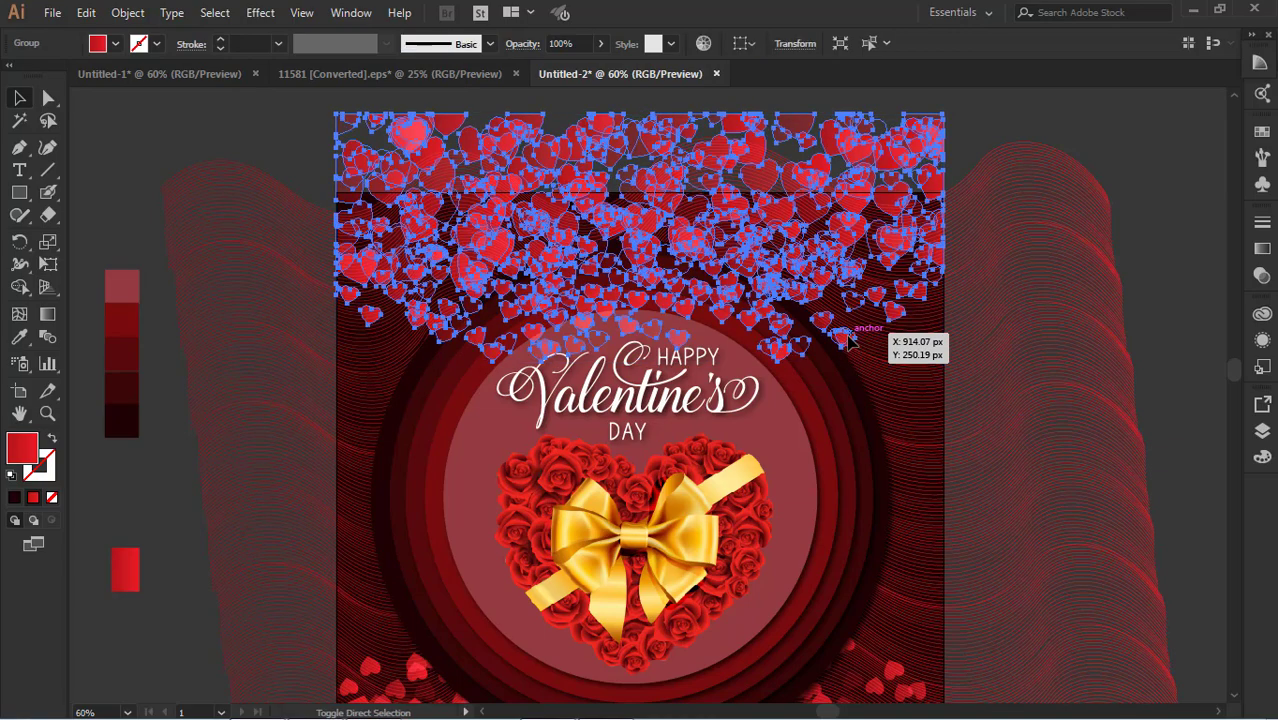
key(ctrl+shift+[)
click(1150, 270)
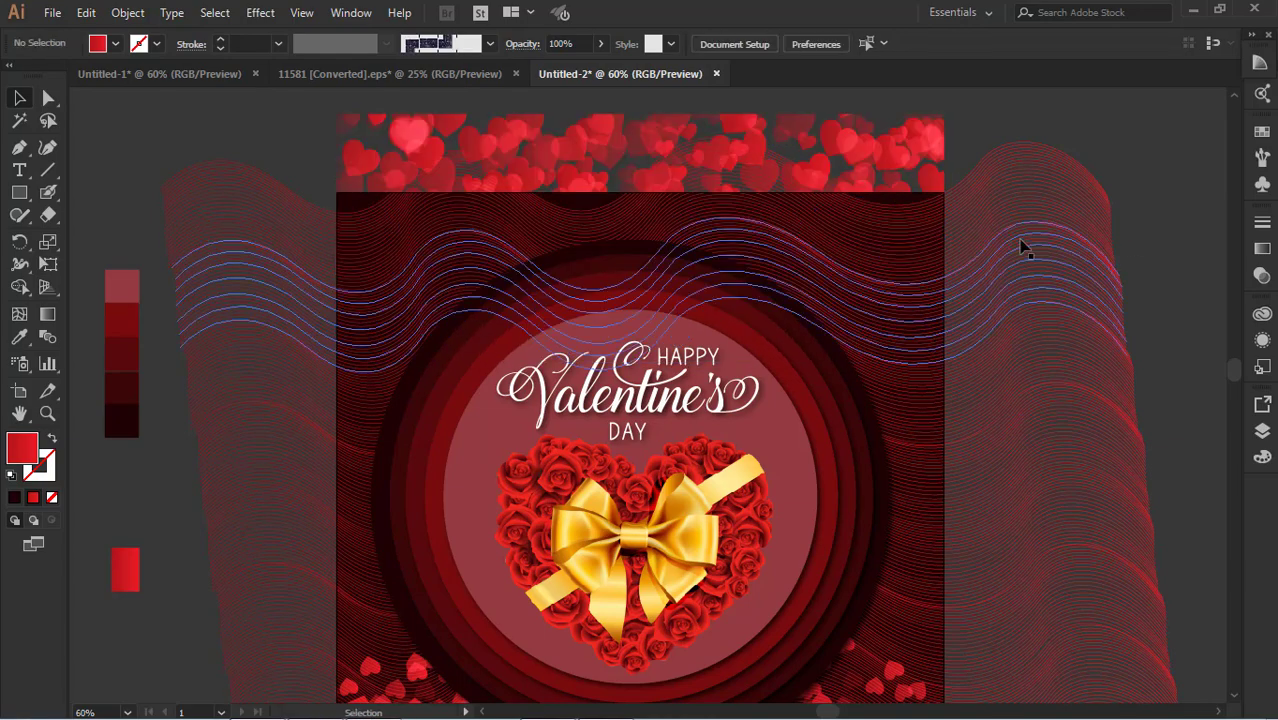
click(930, 228)
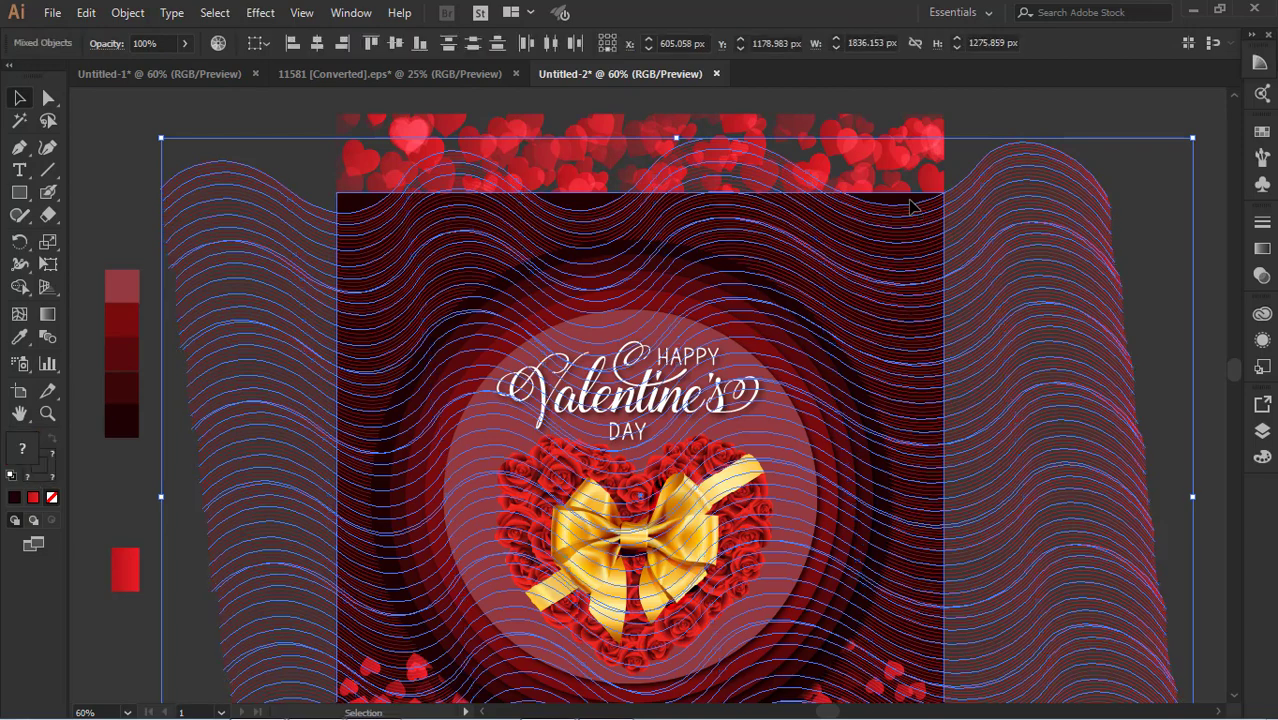
key(ctrl)
key(ctrl+shift+[)
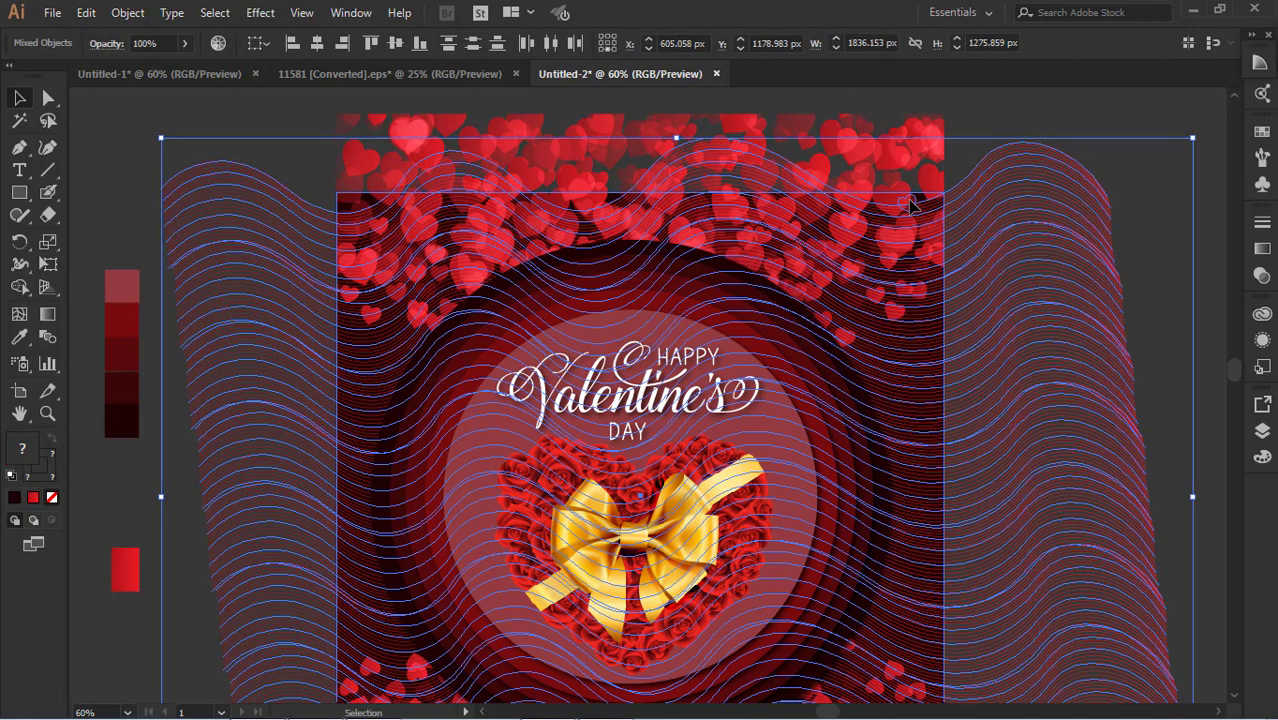
click(1150, 250)
scroll(1090, 395, down, 5)
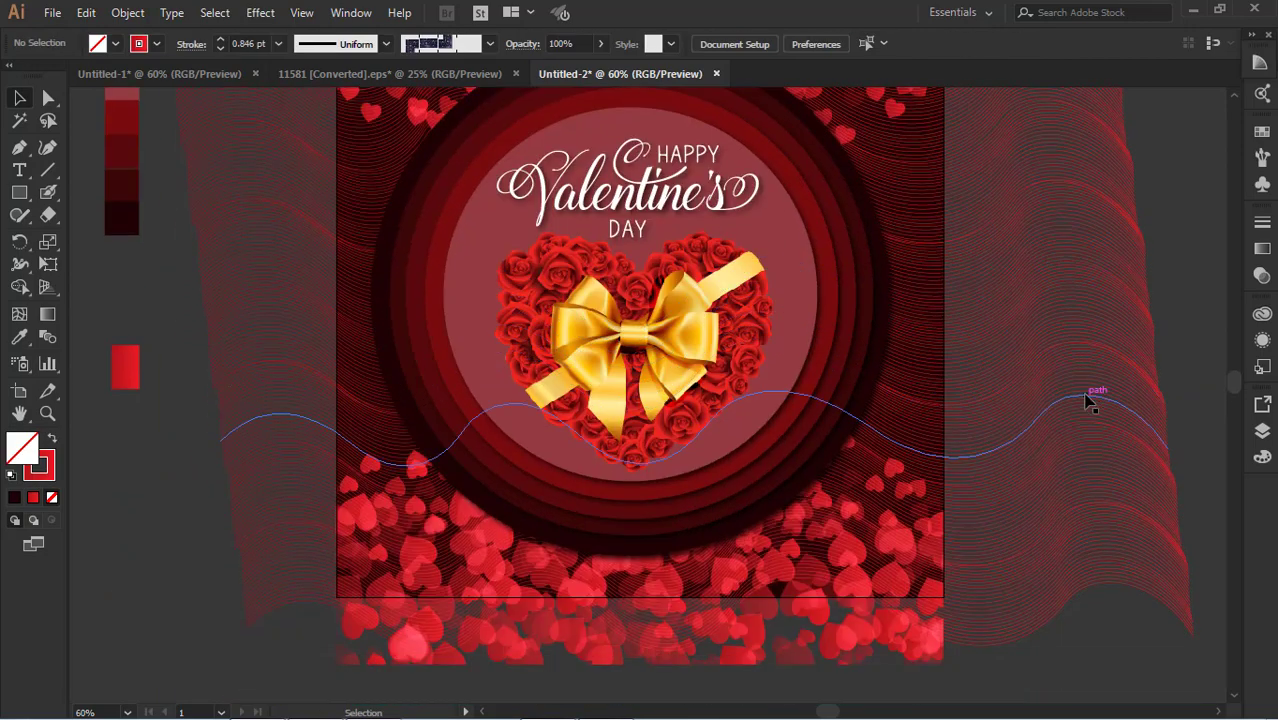
scroll(1090, 400, up, 6)
click(1087, 268)
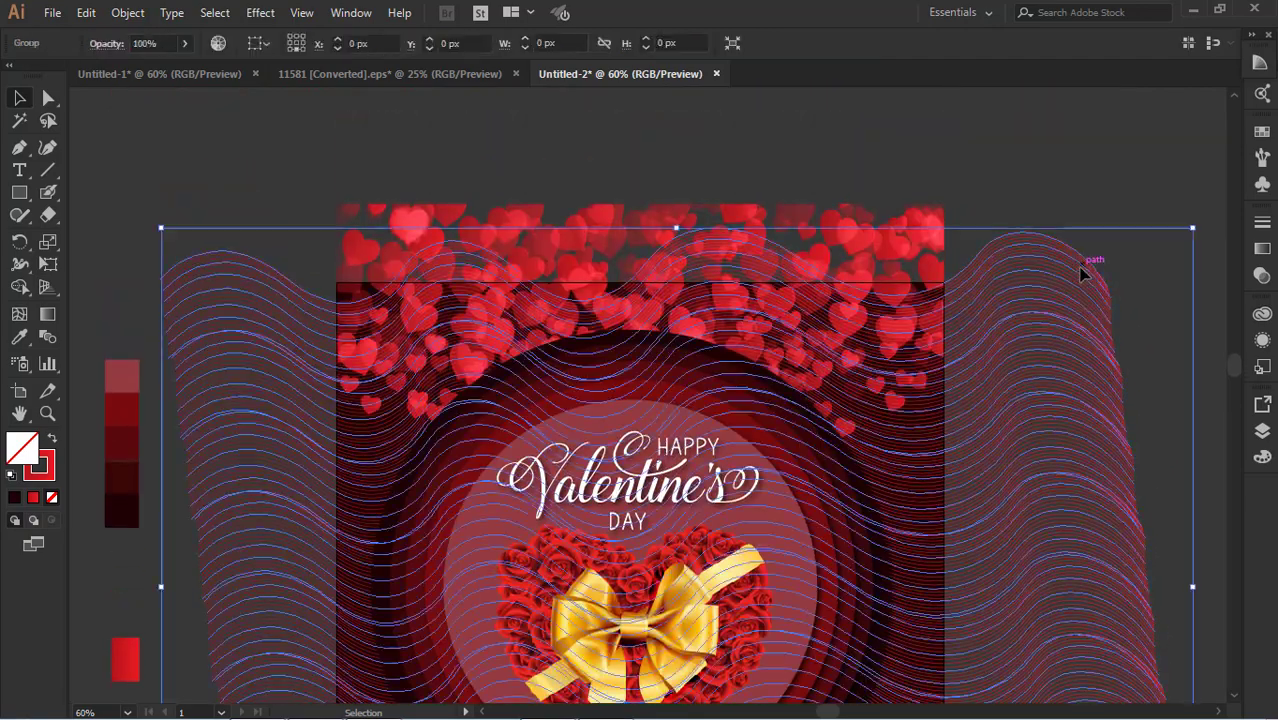
double_click(1087, 268)
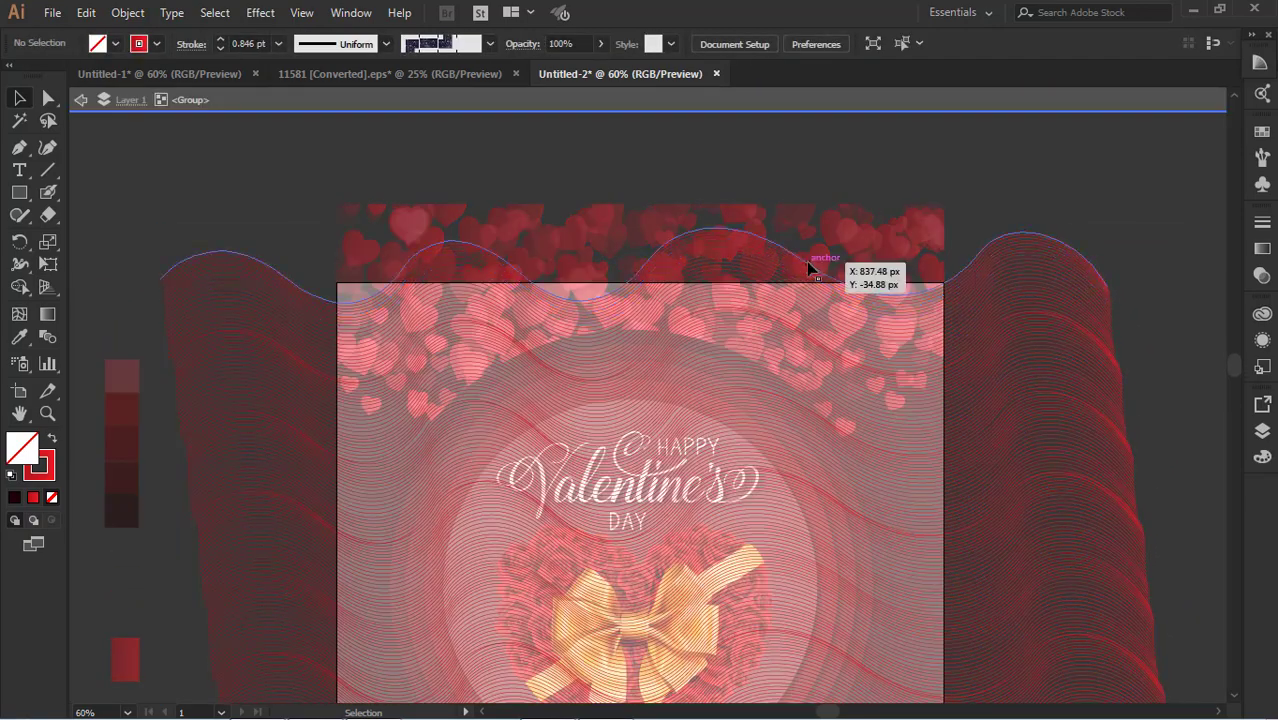
click(81, 100)
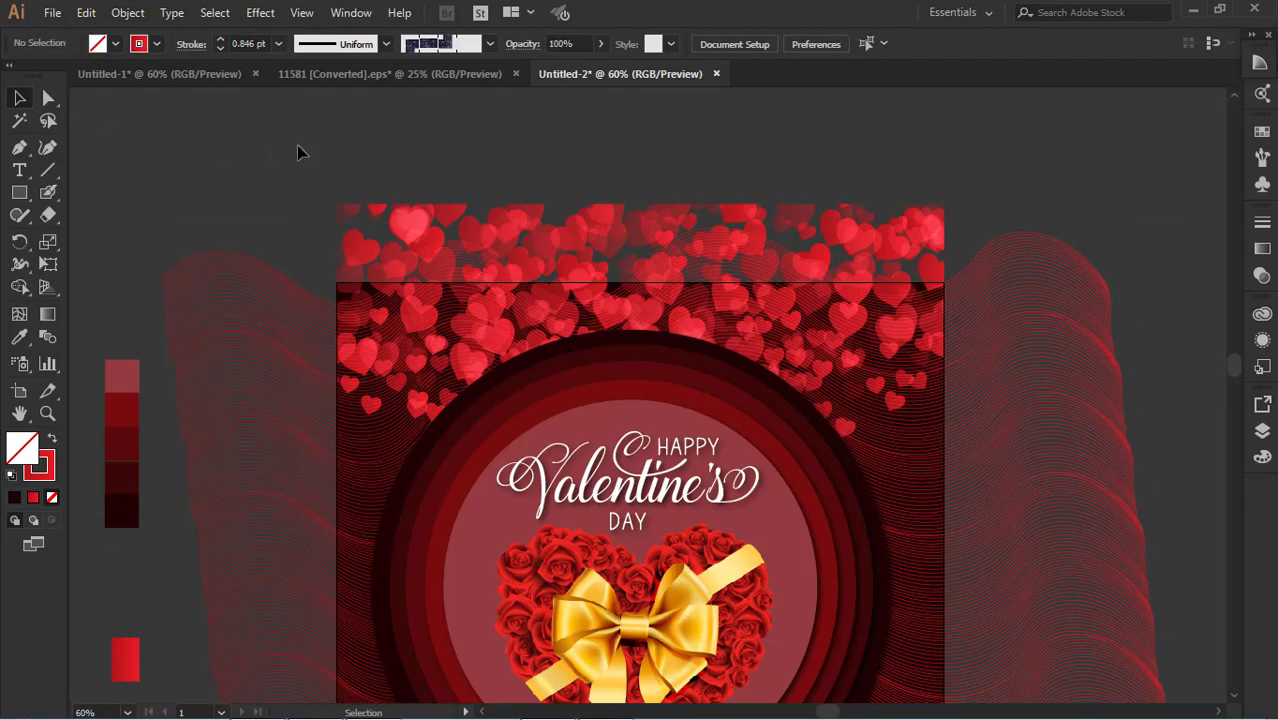
Ungroup the combined wave lines and delete the upper wave group
click(234, 300)
right_click(234, 299)
click(290, 437)
click(322, 170)
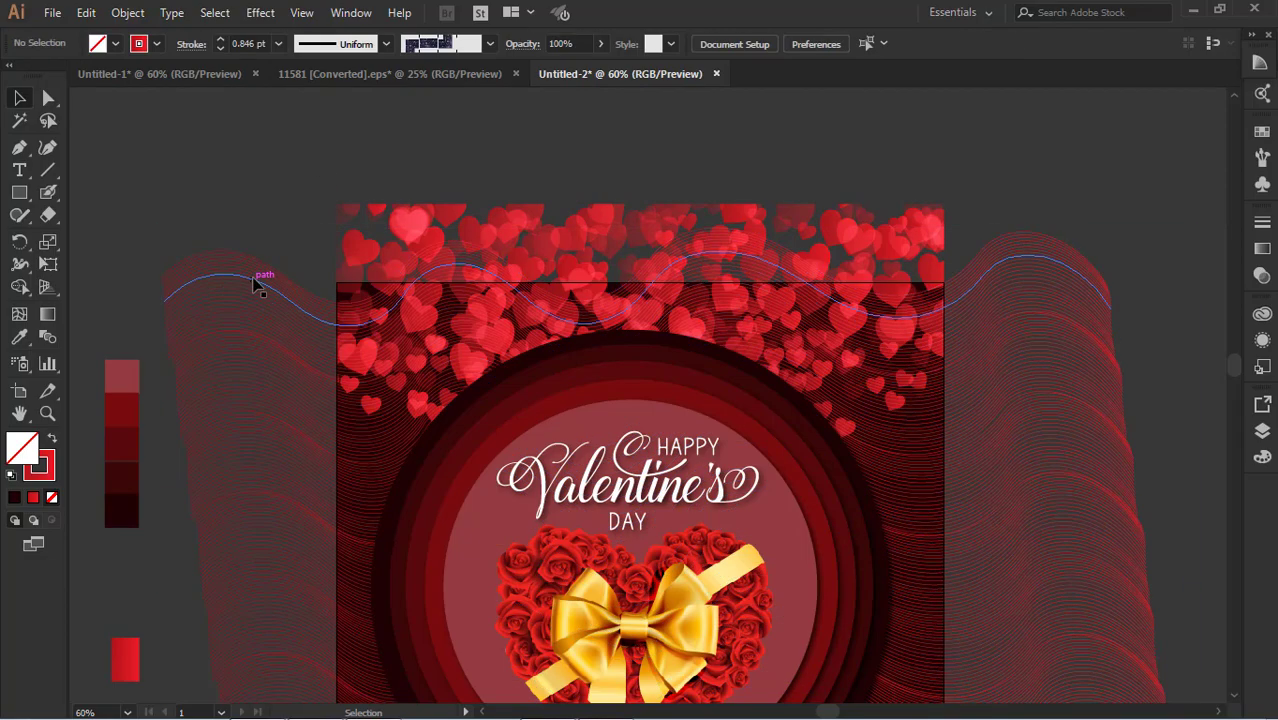
click(254, 280)
key(Delete)
Move the remaining wave group up so it runs behind the circles between the two heart borders
scroll(676, 305, down, 5)
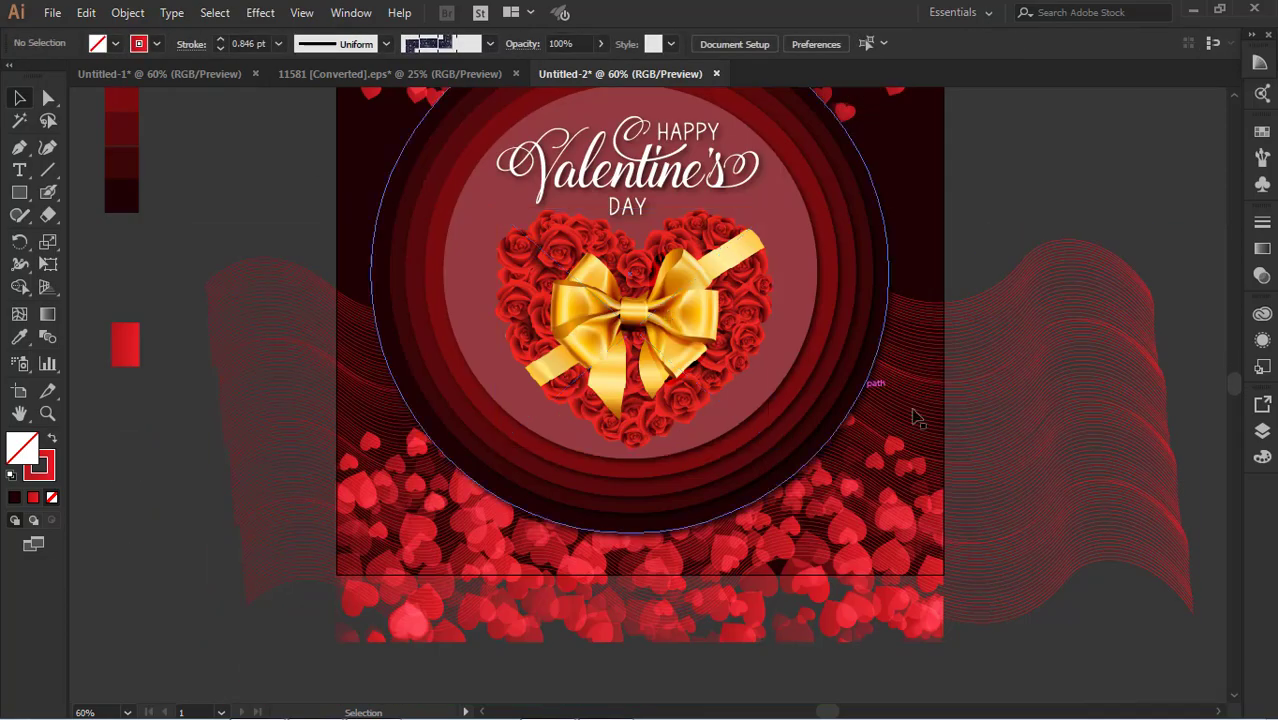
click(1004, 374)
drag(1004, 374, 976, 206)
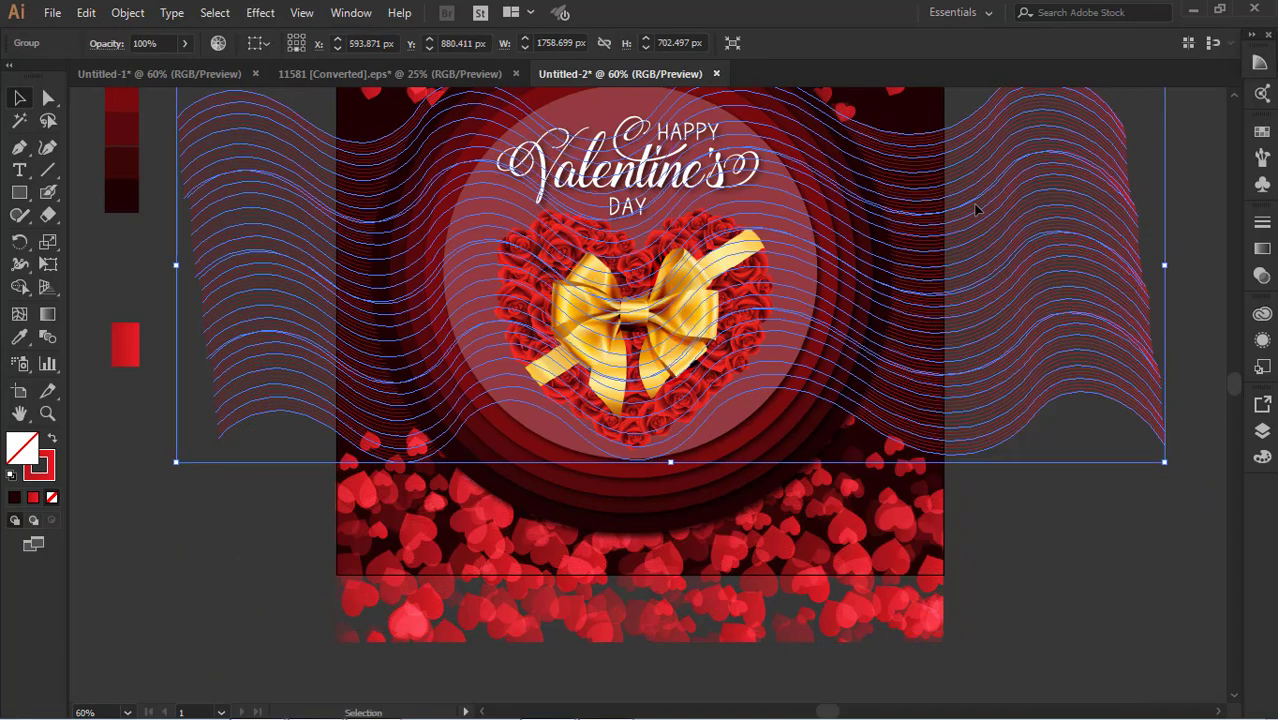
scroll(978, 216, up, 6)
click(1020, 184)
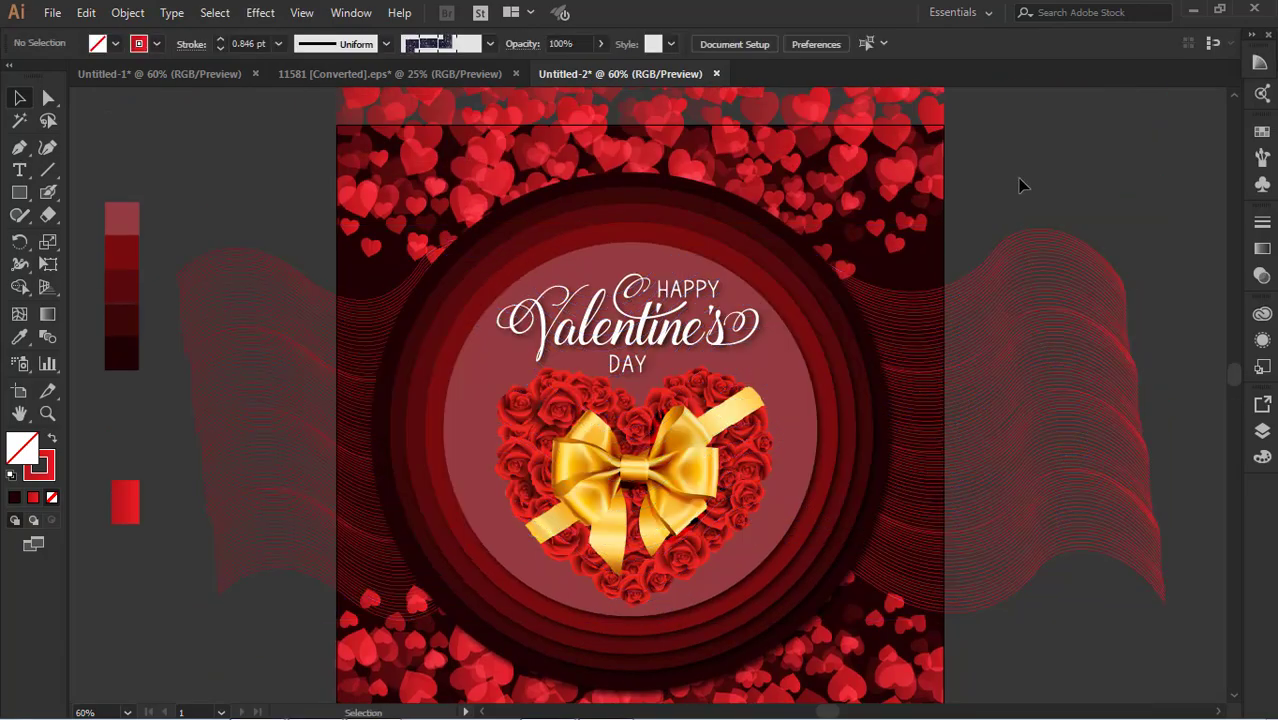
Enlarge the wave group from its upper-right corner so it extends further up and past the artboard's right edge
click(973, 297)
drag(1164, 225, 1021, 177)
click(757, 533)
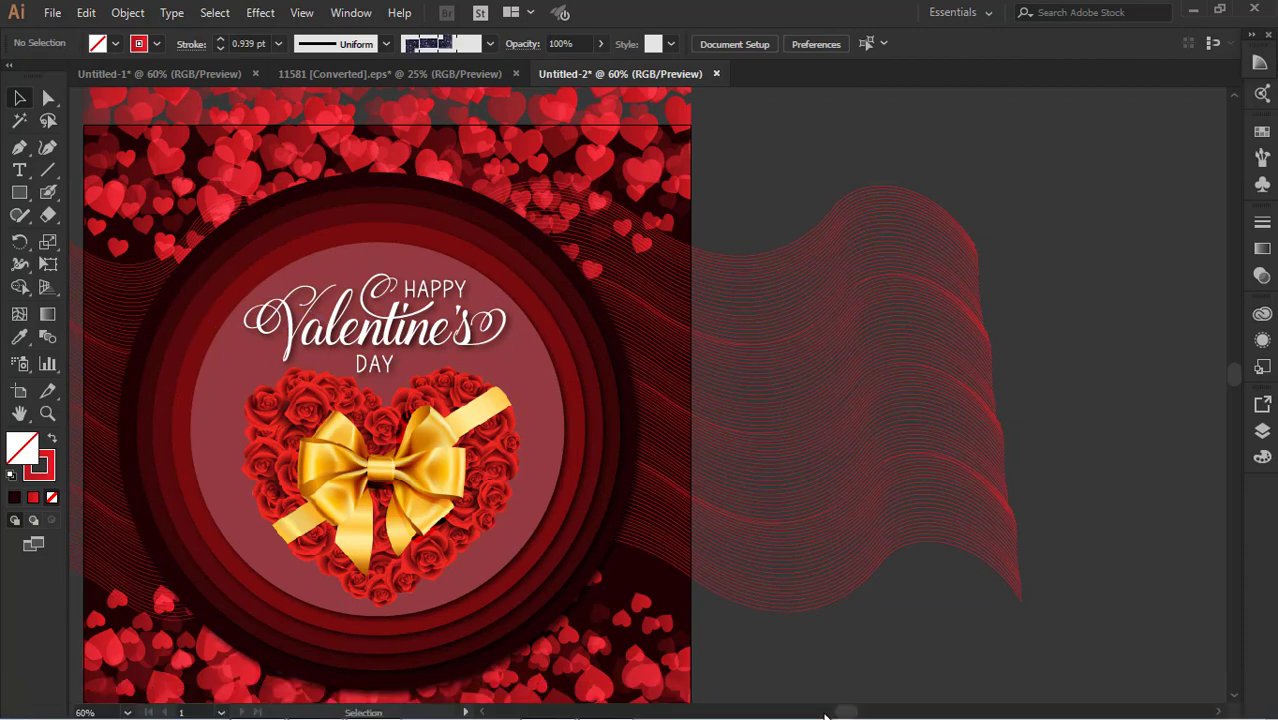
drag(846, 711, 793, 708)
click(829, 710)
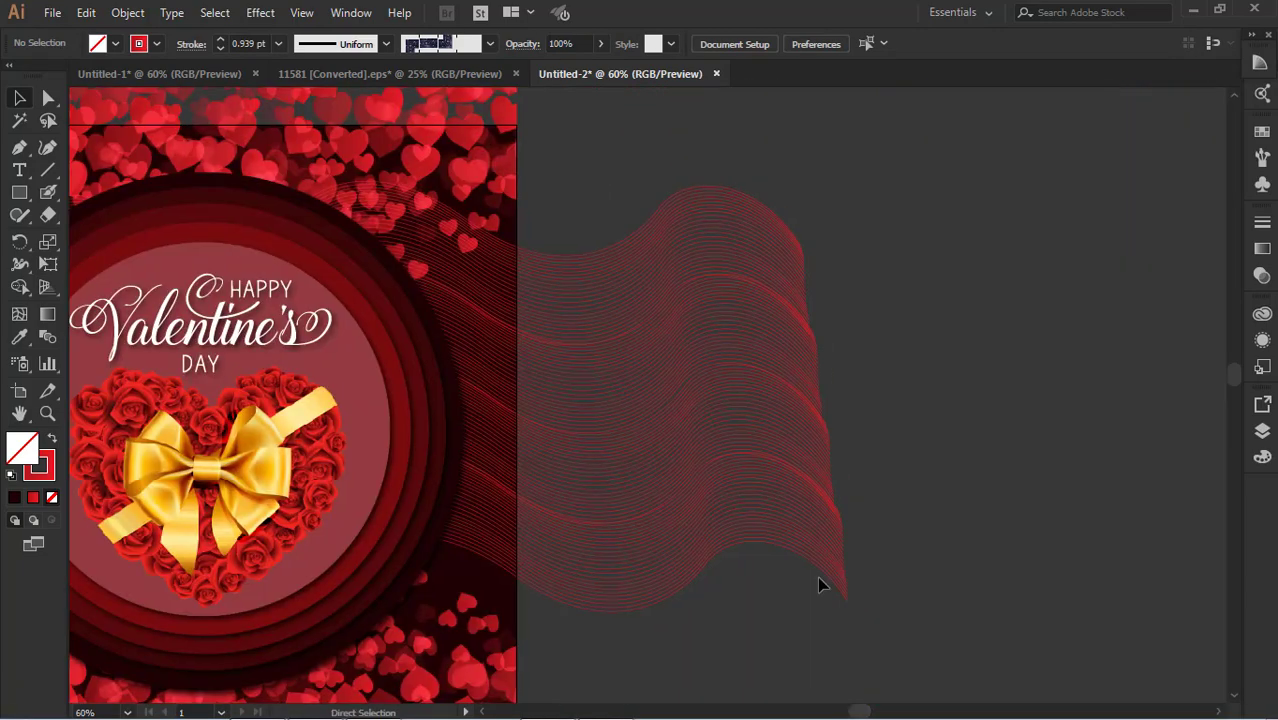
Draw a square of about 1083 px over all the artwork, covering the whole artboard
key(ctrl+0)
scroll(830, 456, up, 5)
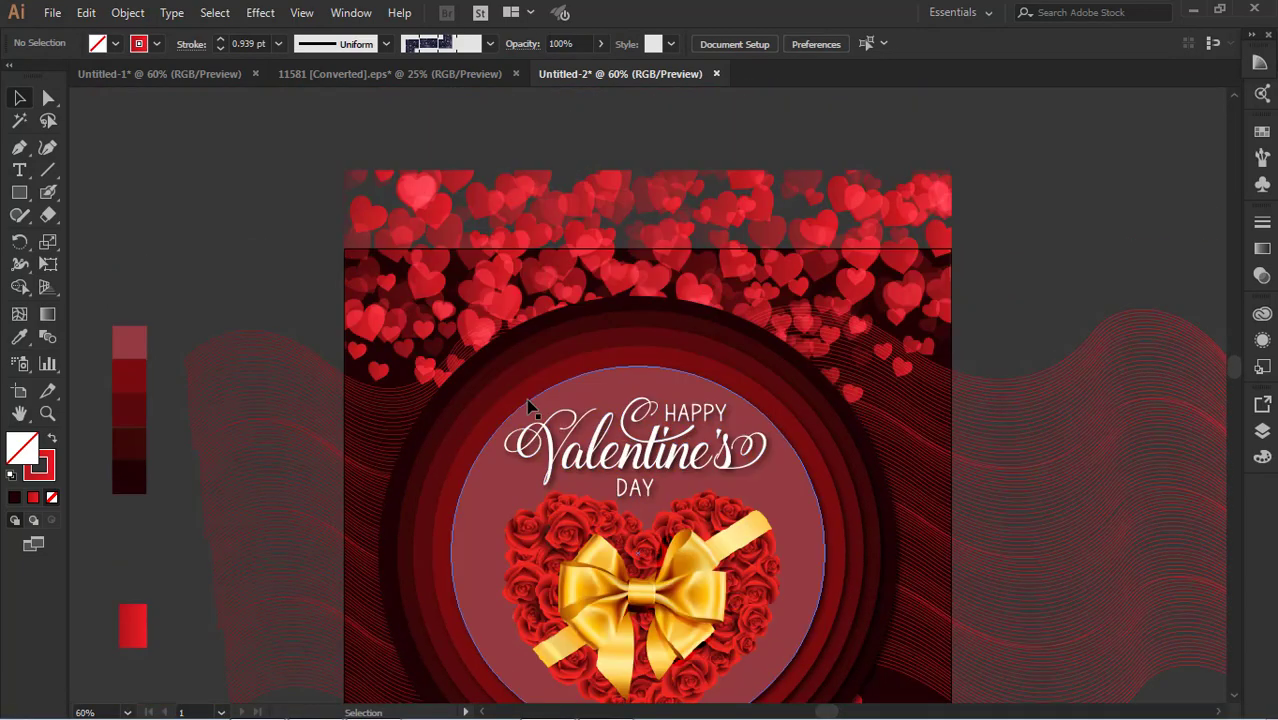
scroll(322, 157, down, 6)
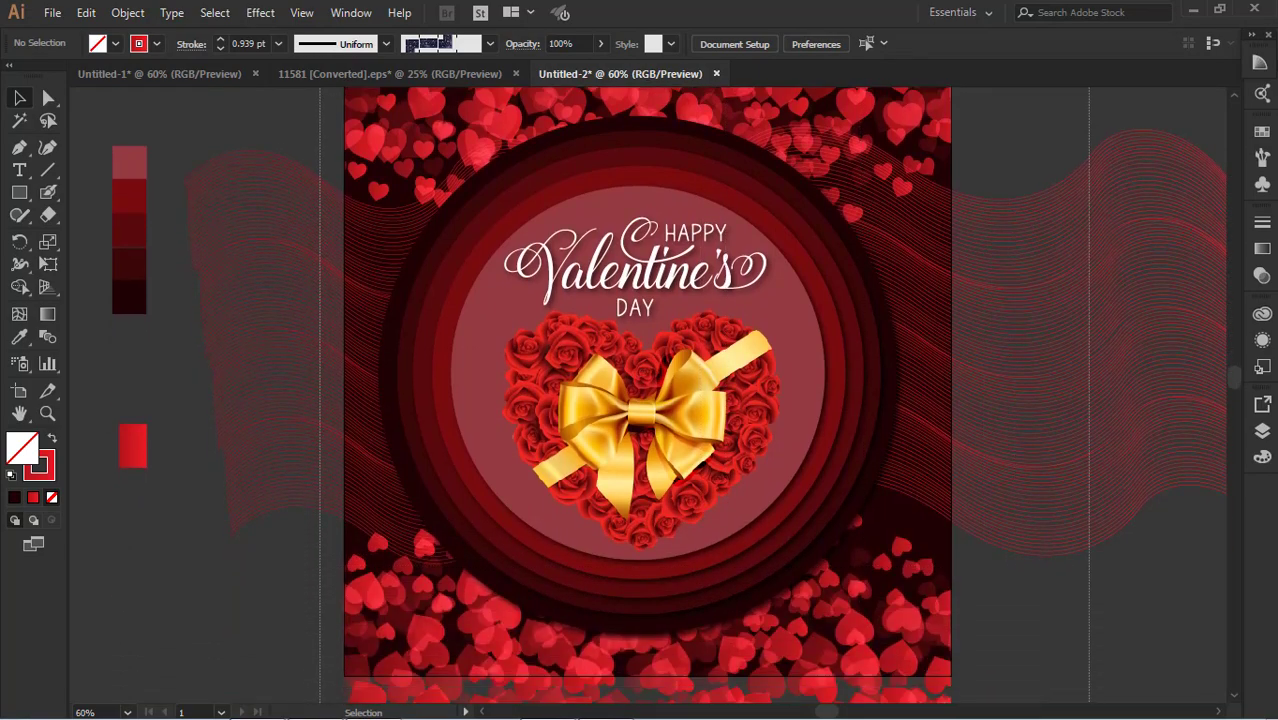
scroll(1050, 697, down, 2)
key(ctrl+a)
click(1085, 587)
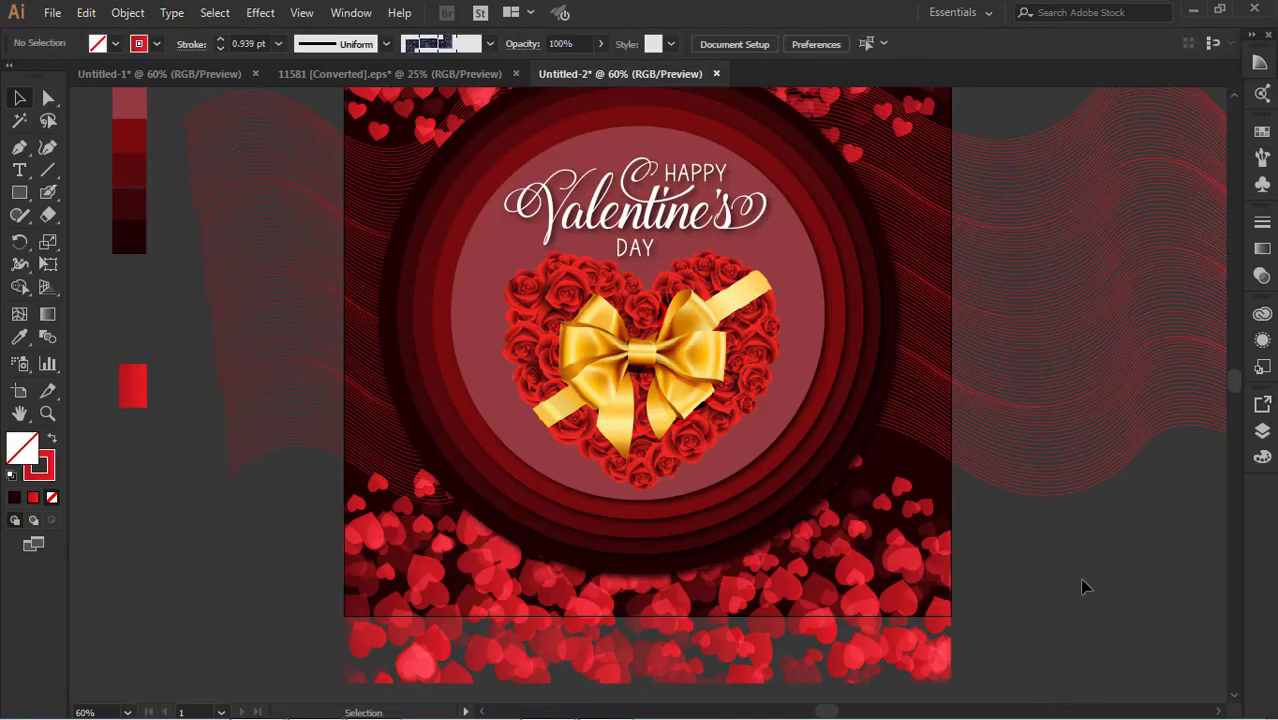
scroll(1085, 587, up, 6)
key(m)
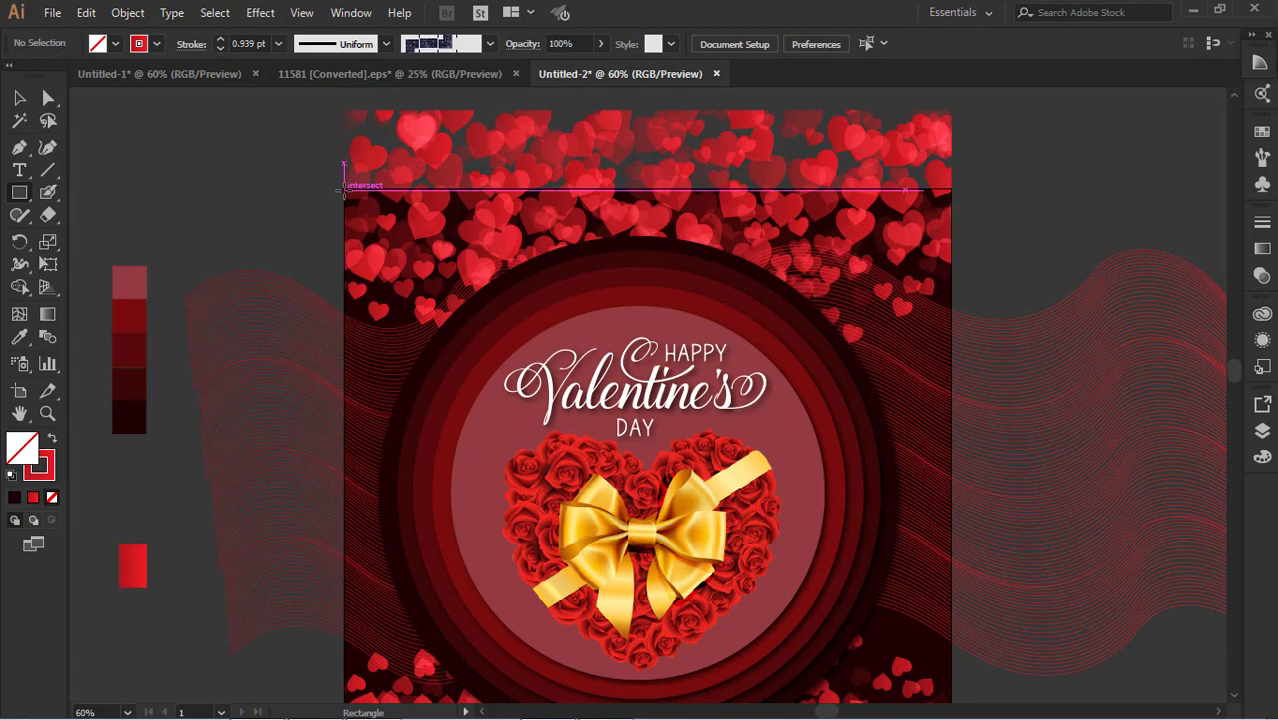
drag(344, 187, 950, 592)
click(20, 97)
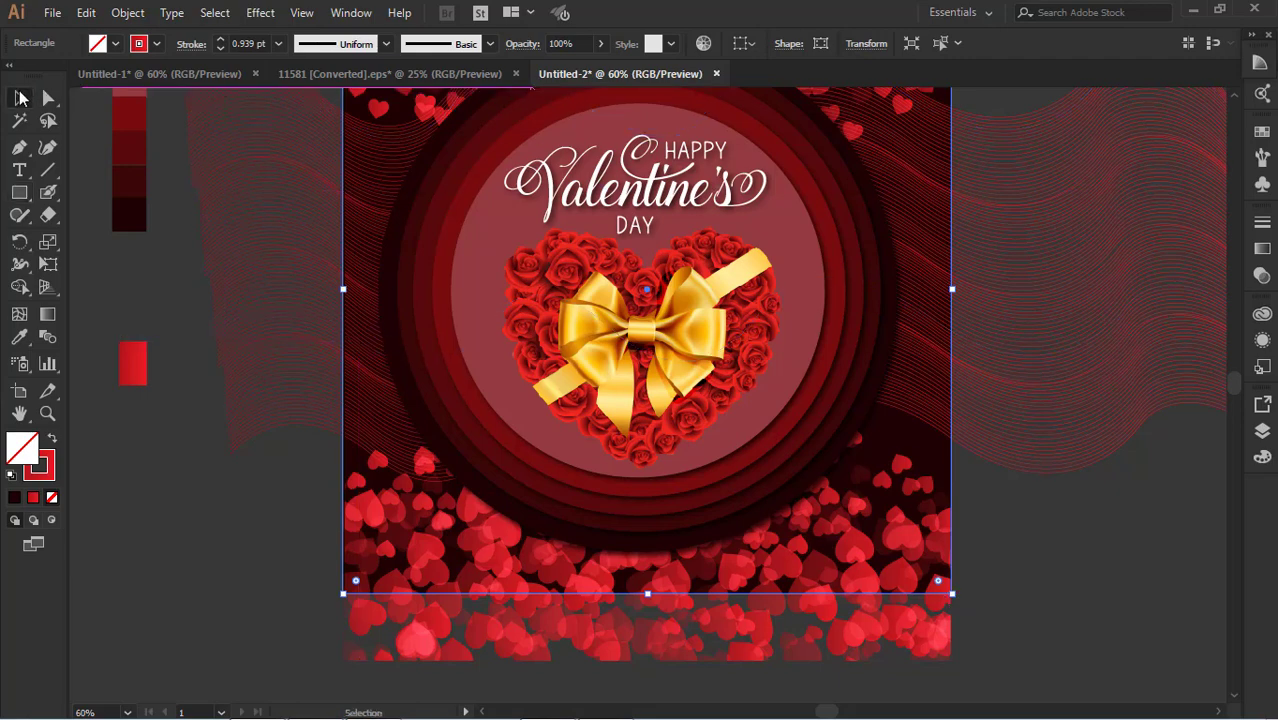
Give the artboard-sized square a solid red fill
click(185, 363)
click(598, 350)
click(1102, 548)
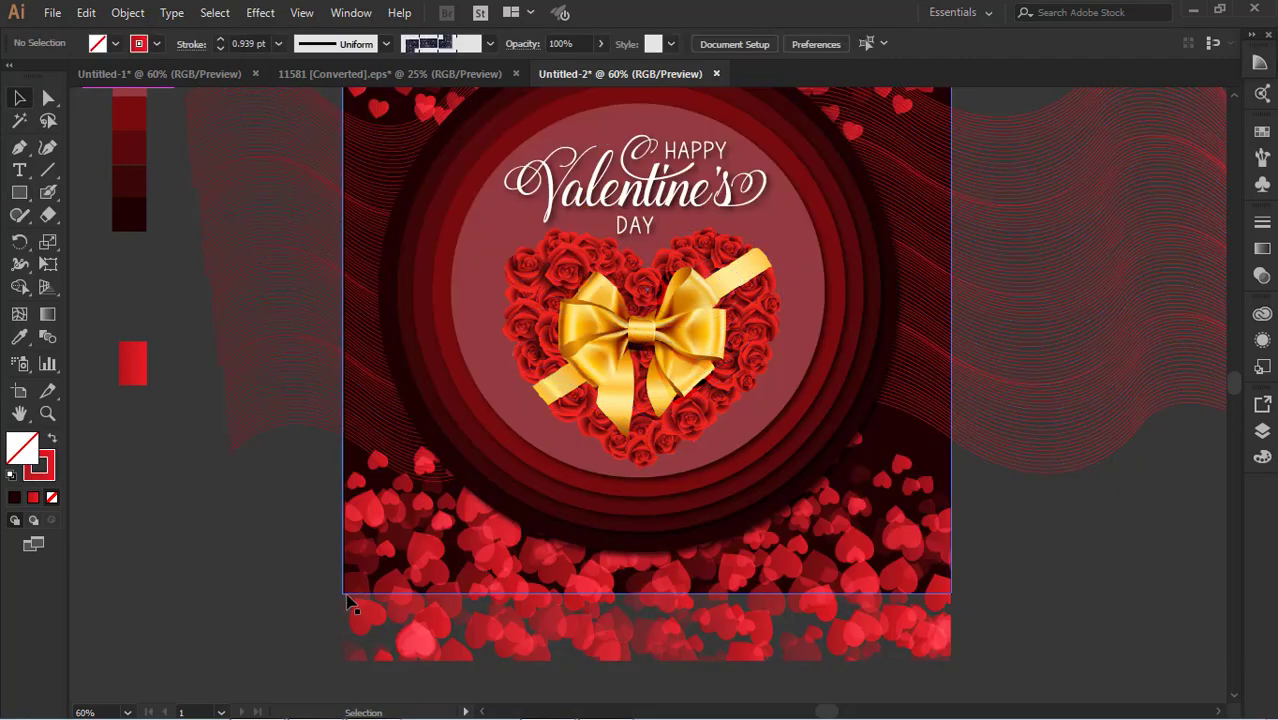
click(350, 590)
click(116, 44)
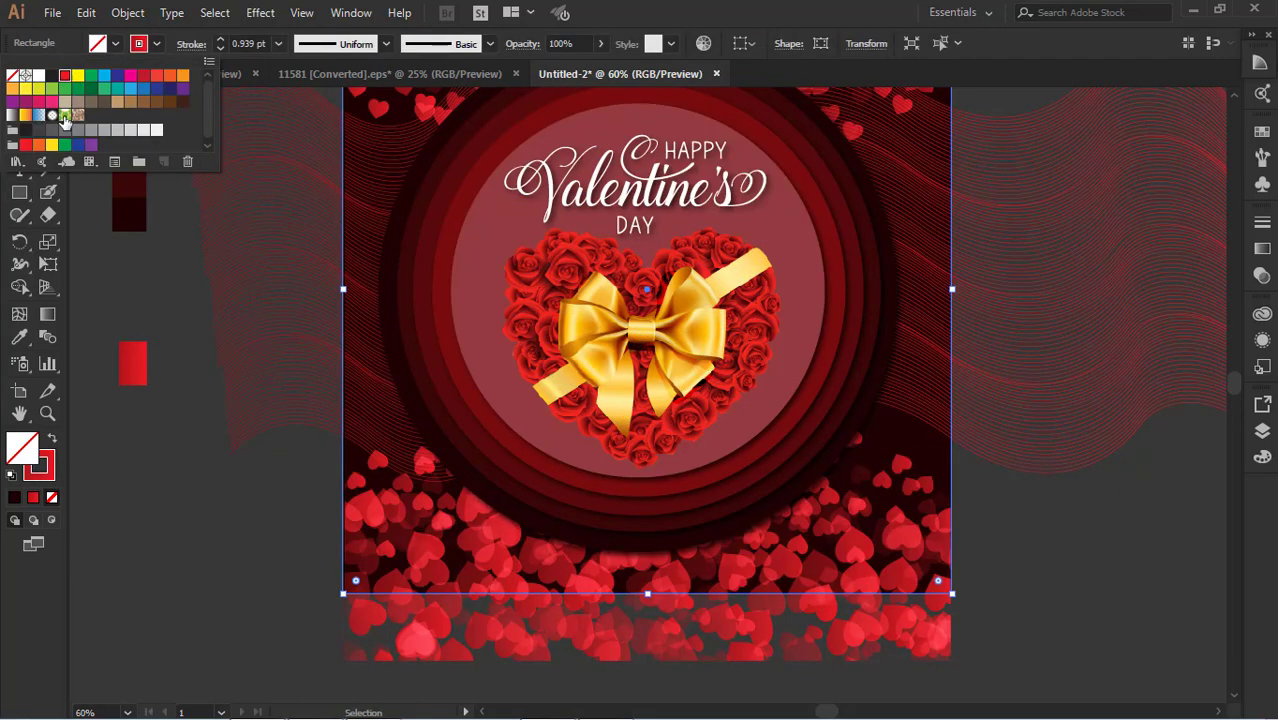
click(64, 117)
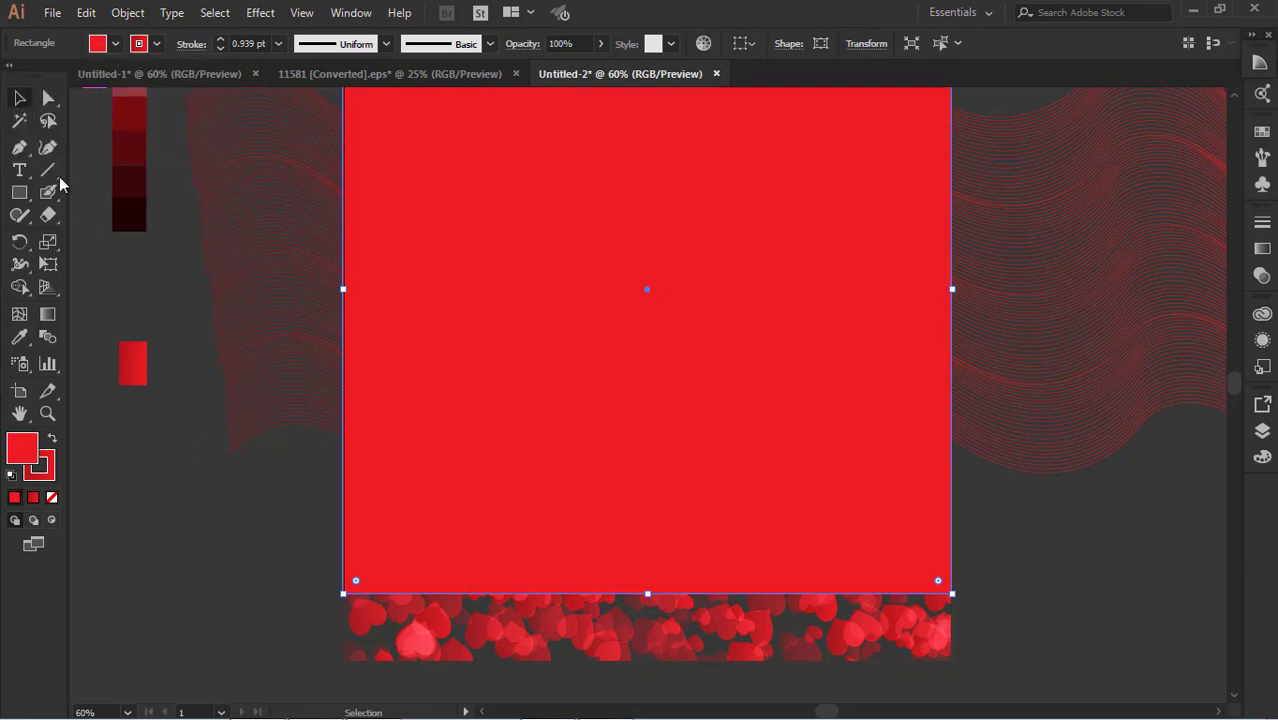
Clip the whole design to the red square with a clipping mask, leaving out the colour swatches beside the artboard
key(ctrl+a)
right_click(1064, 331)
click(1121, 462)
click(1013, 517)
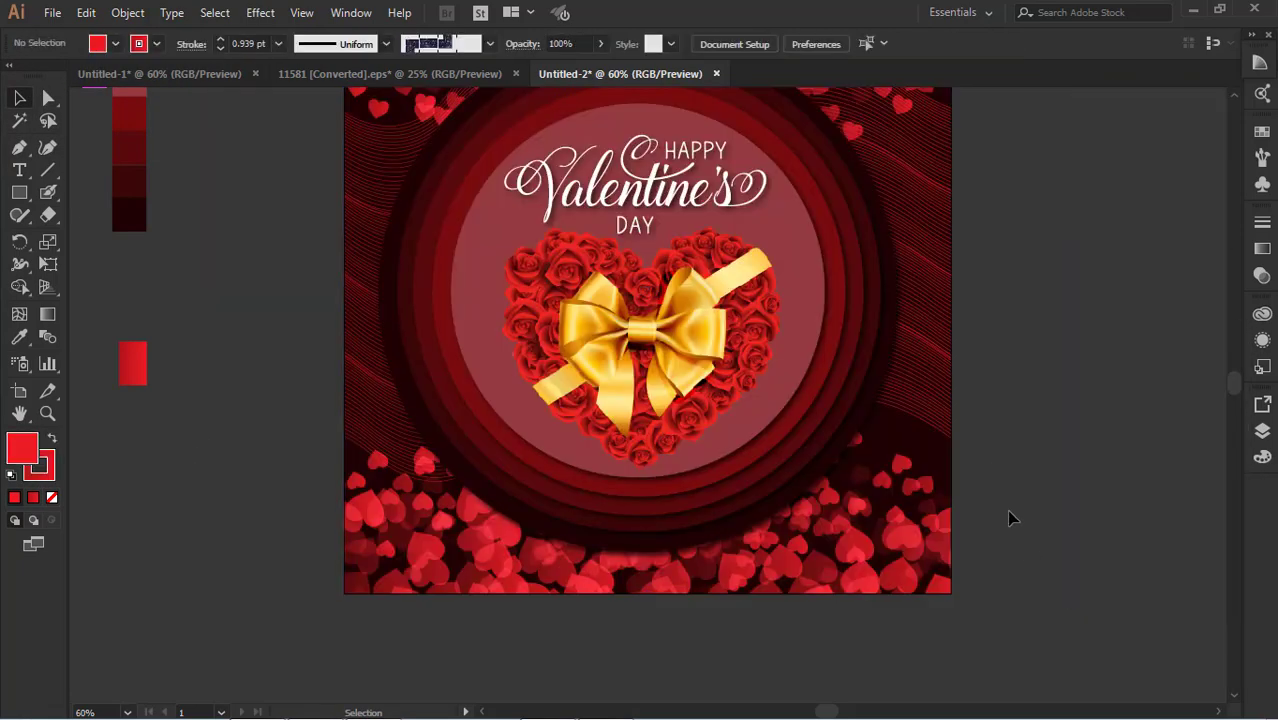
scroll(1009, 509, up, 8)
scroll(1009, 508, down, 3)
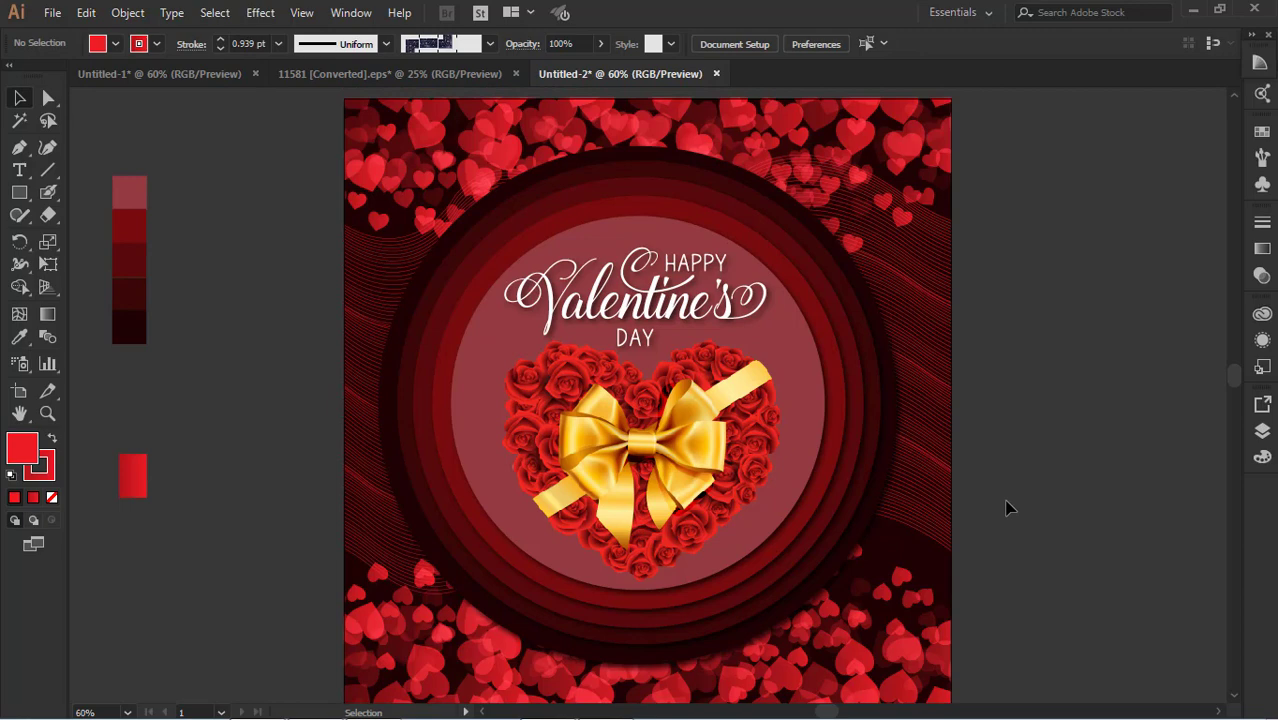
Try to squash the clipped artwork vertically from its upper edge, and undo the resize
click(872, 175)
drag(872, 175, 872, 176)
click(981, 205)
click(752, 140)
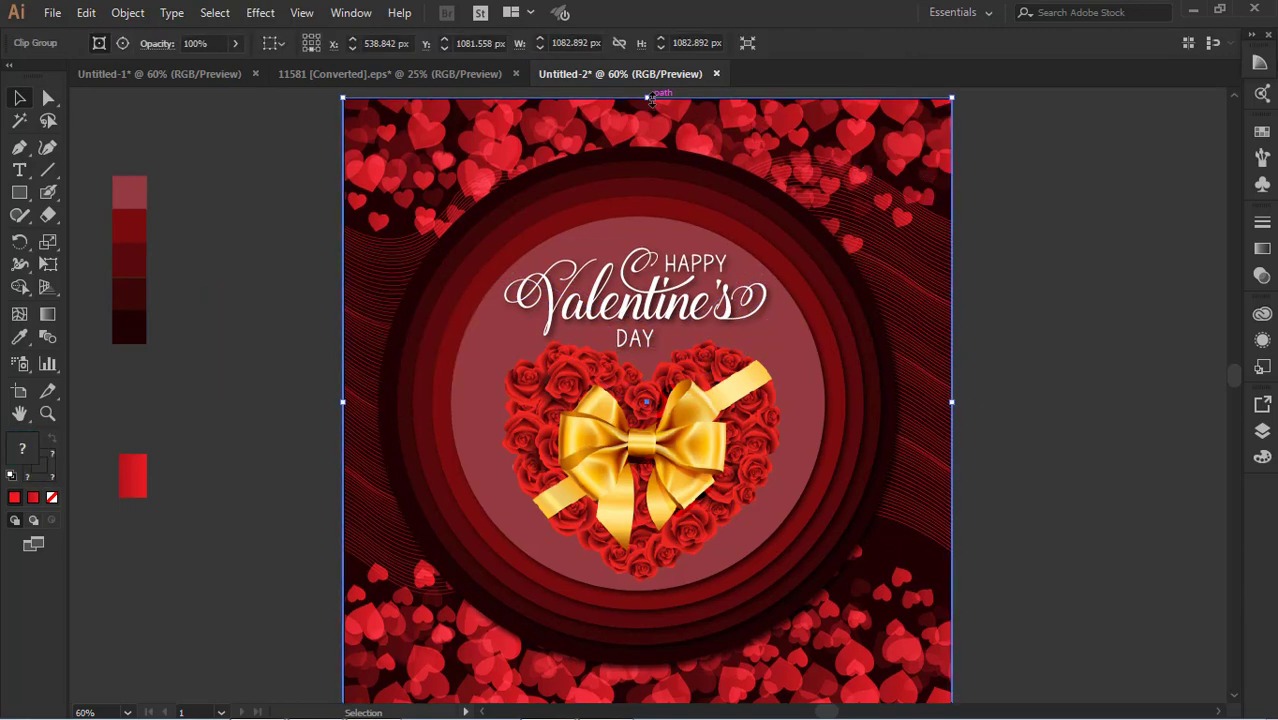
drag(651, 98, 649, 122)
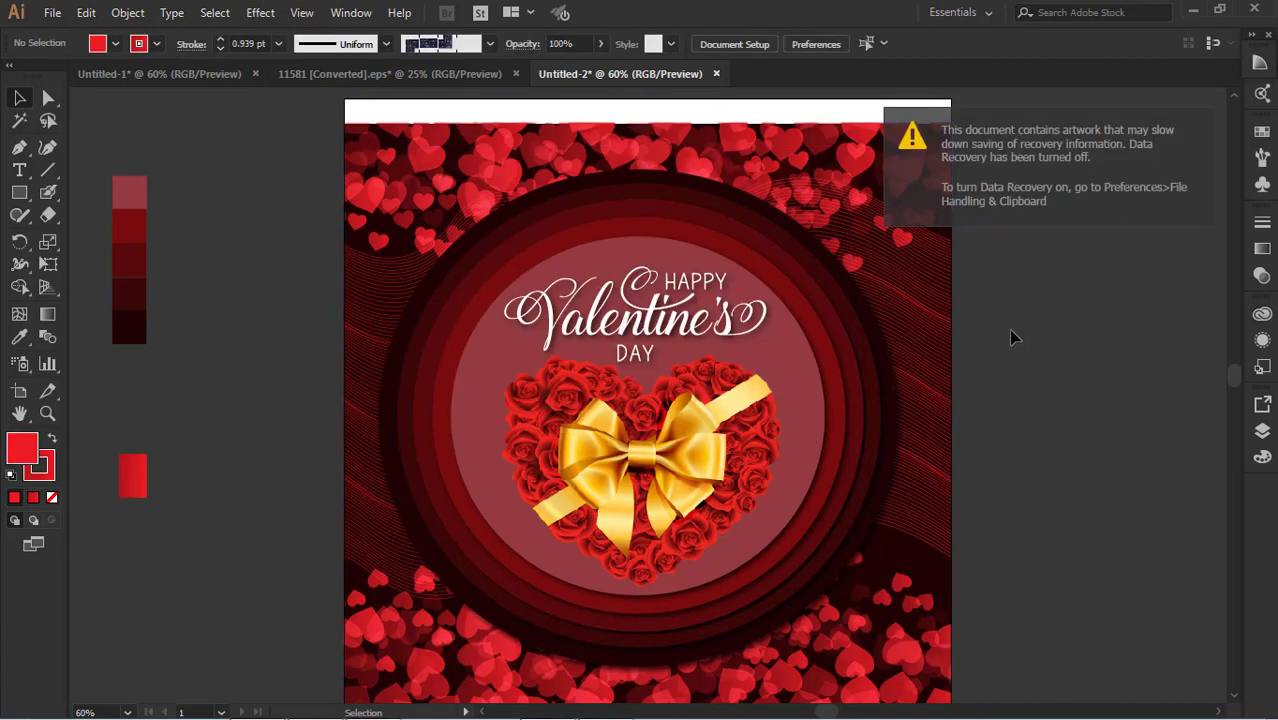
scroll(855, 340, up, 5)
key(a)
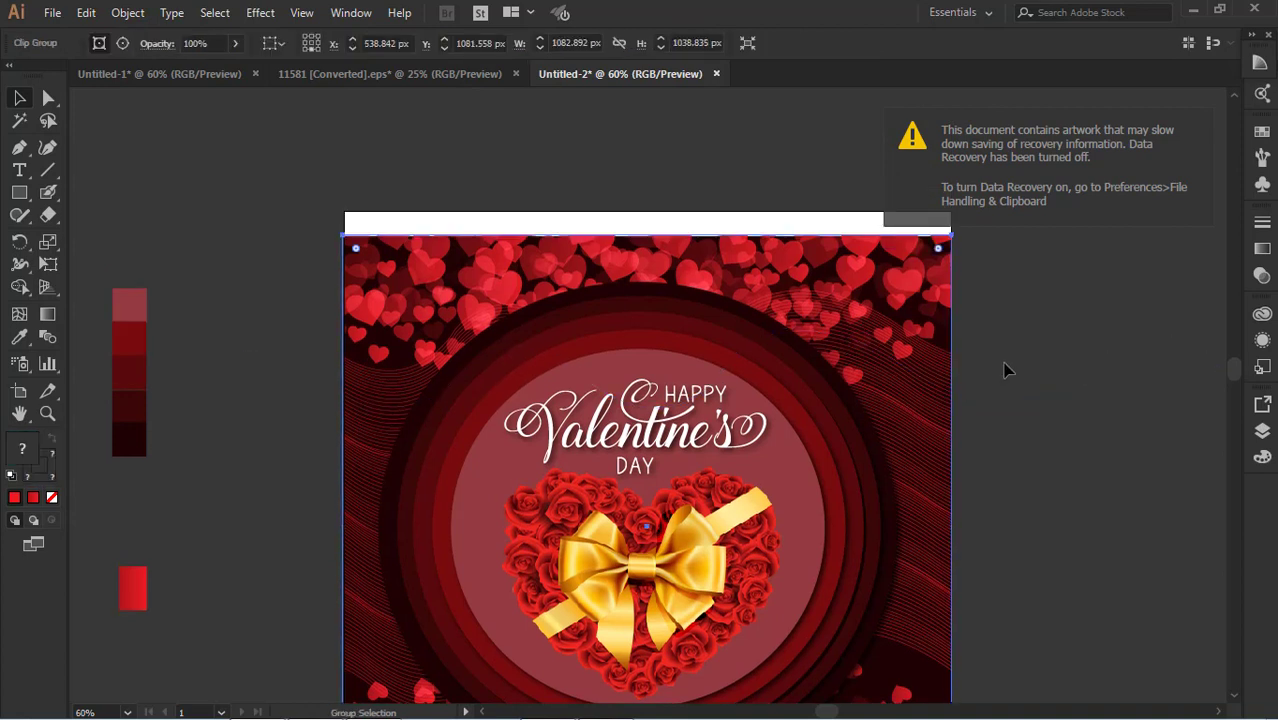
key(v)
key(a)
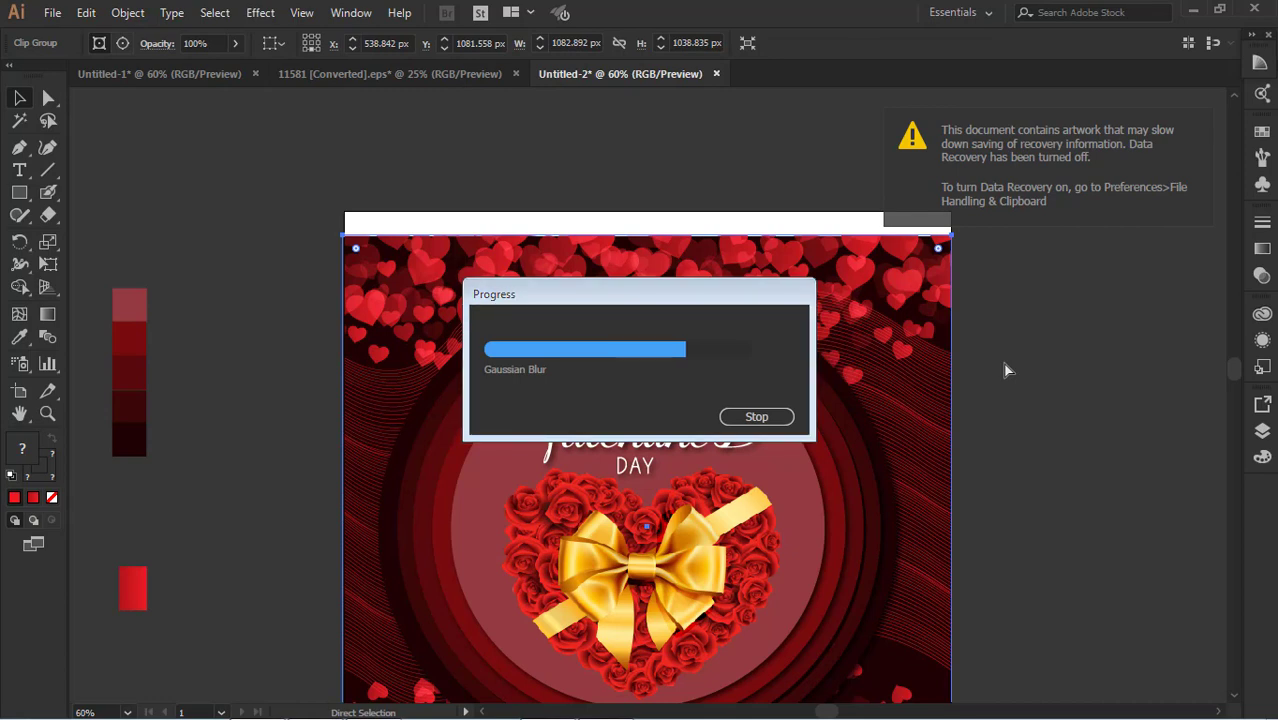
scroll(1081, 325, down, 3)
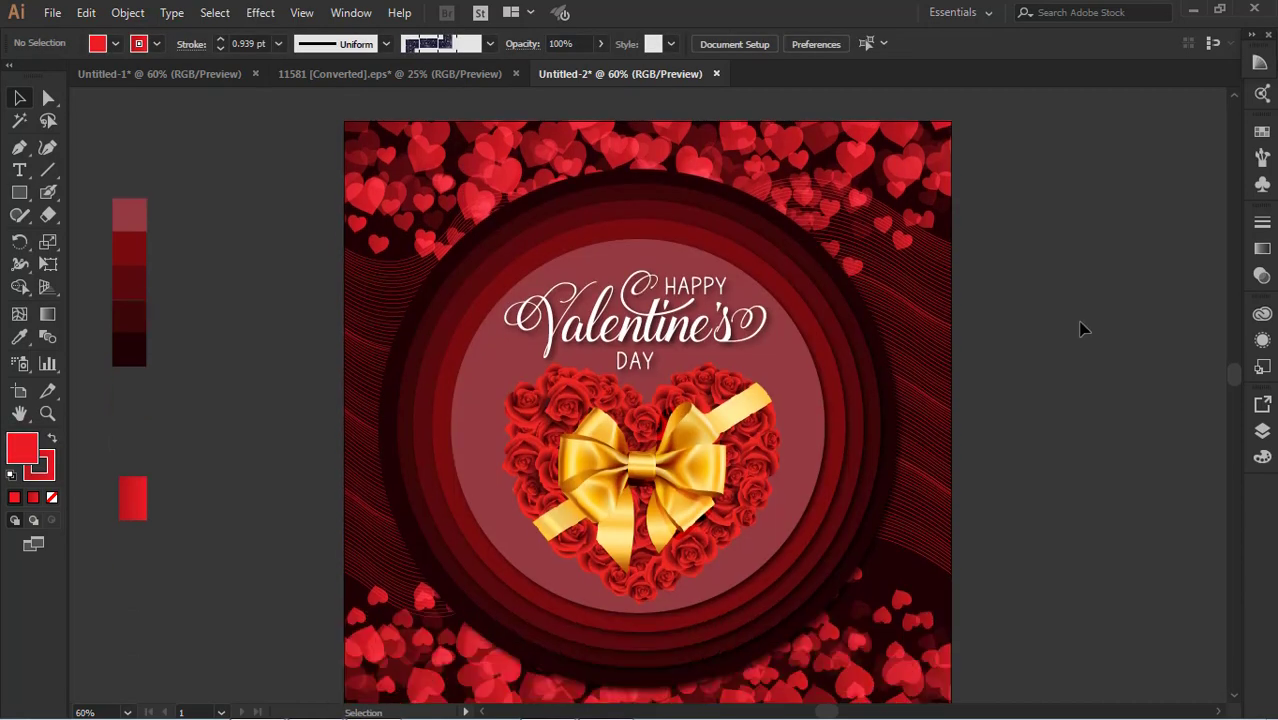
View the clipped Valentine's design in full-screen mode with the artboard fitted to the window
key(f)
key(f)
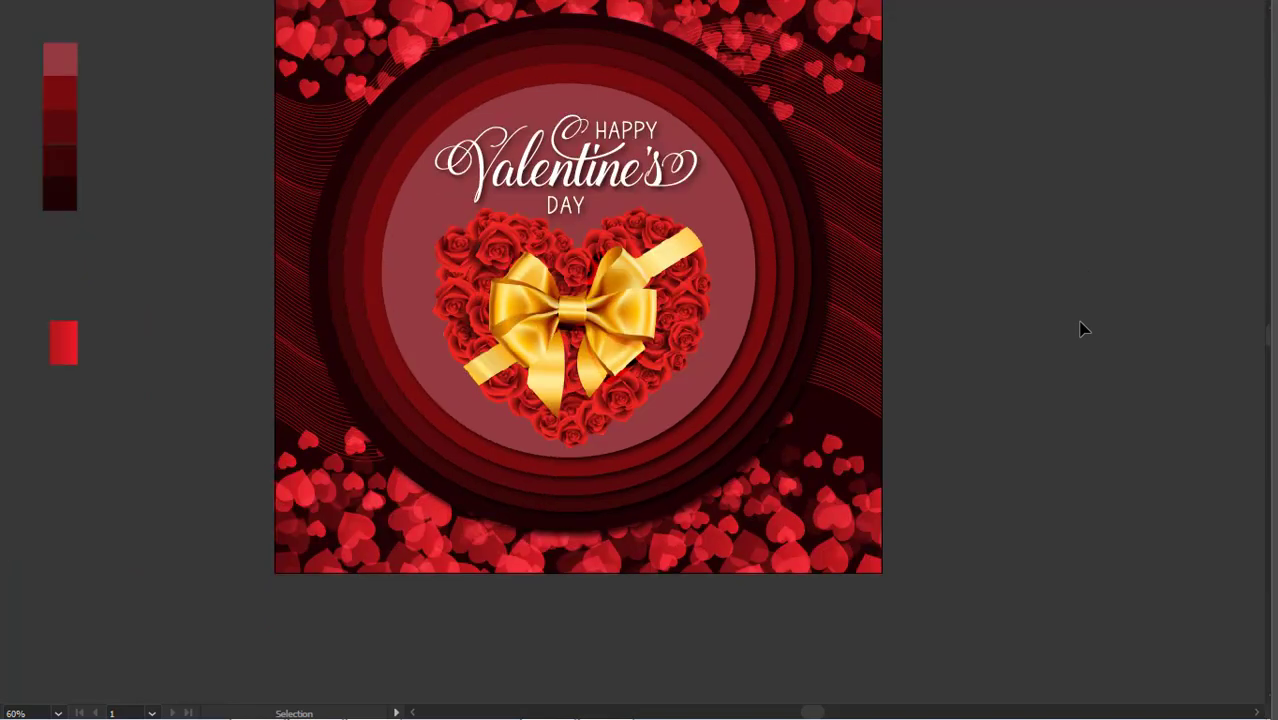
key(ctrl+0)
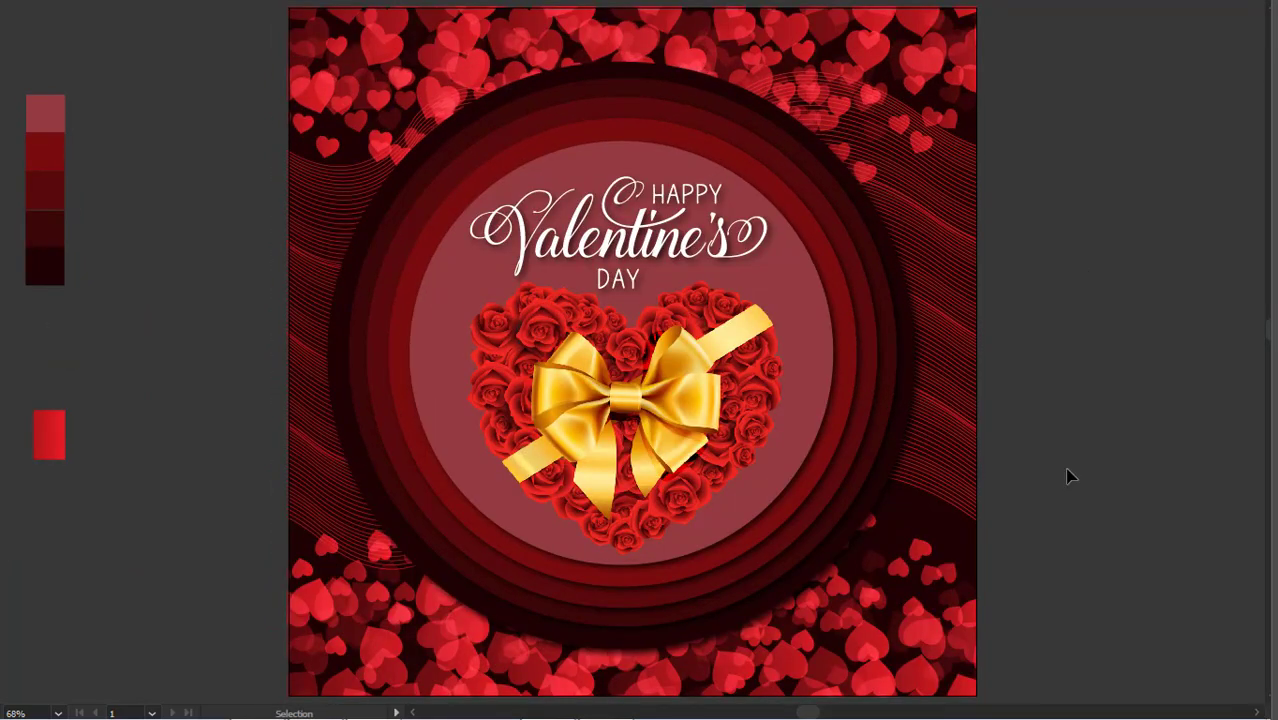